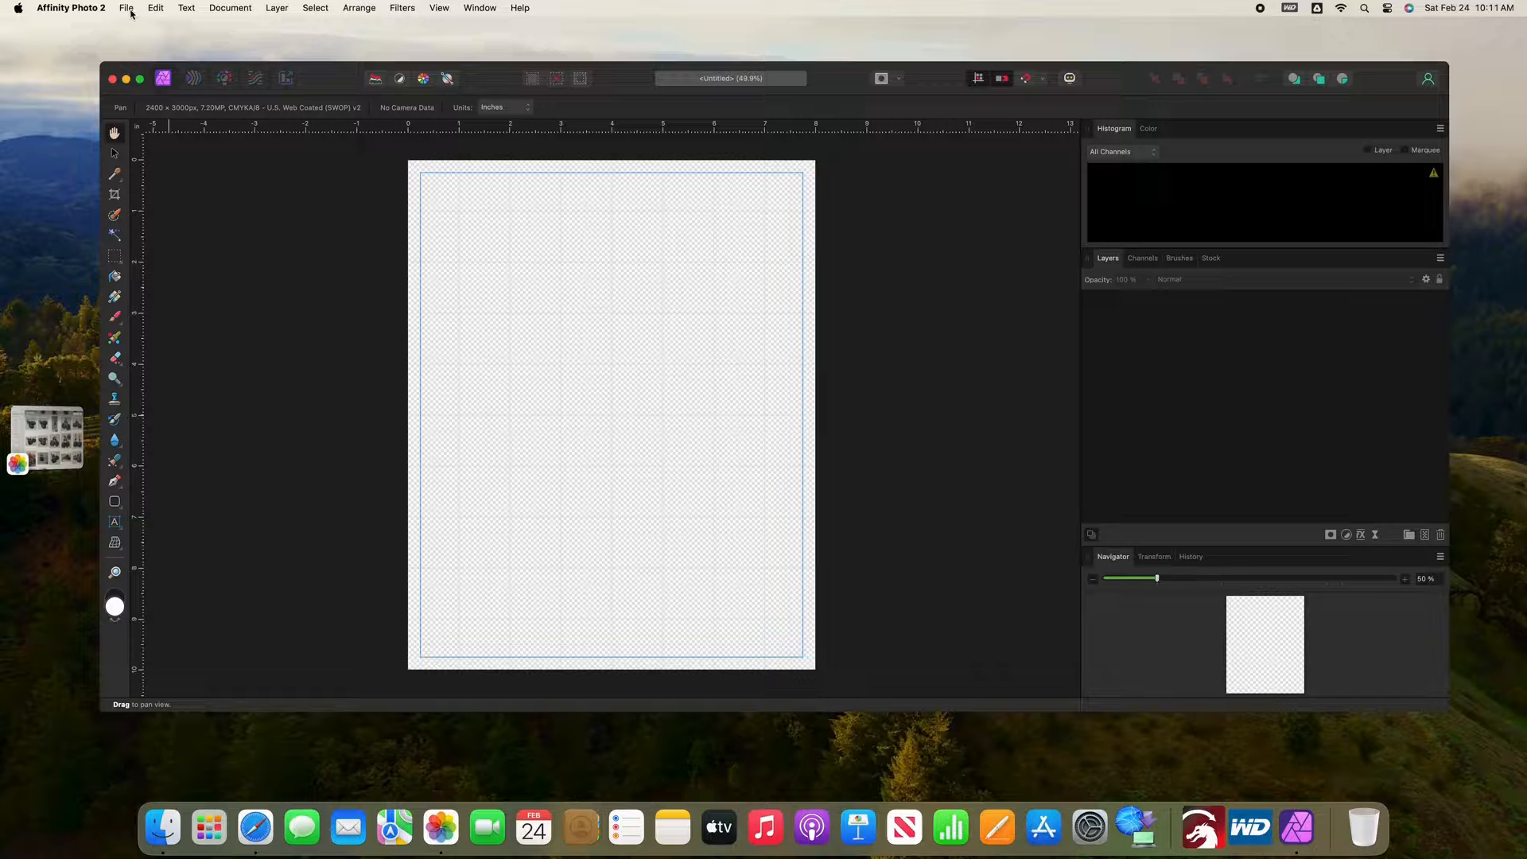
Step: Start placing images into the document, selecting the magenta flower and the black AEON laser machine in the Photos library
left_click(130, 9)
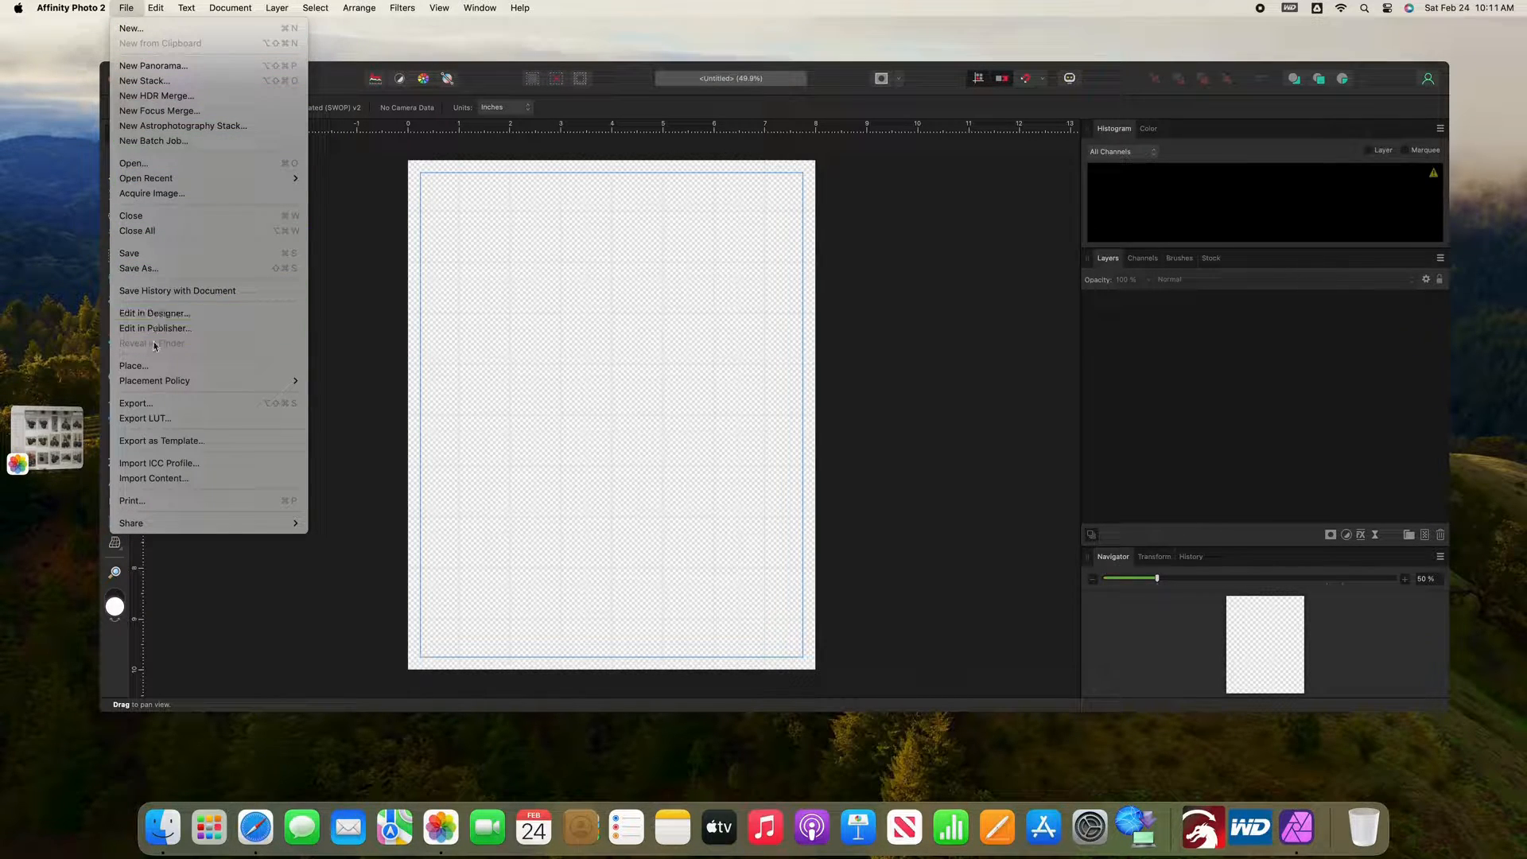
left_click(152, 366)
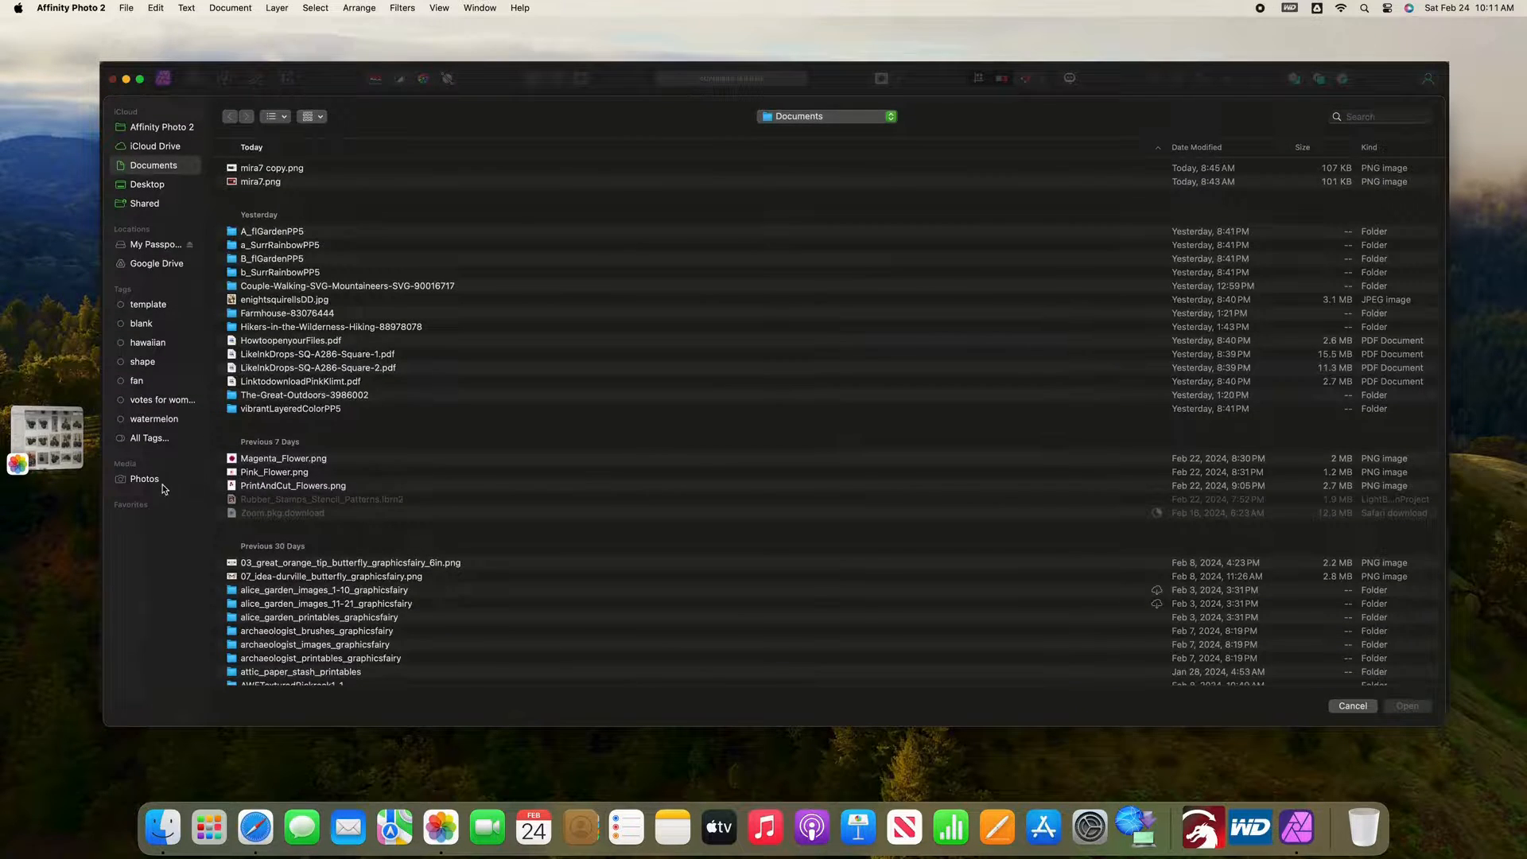
left_click(157, 479)
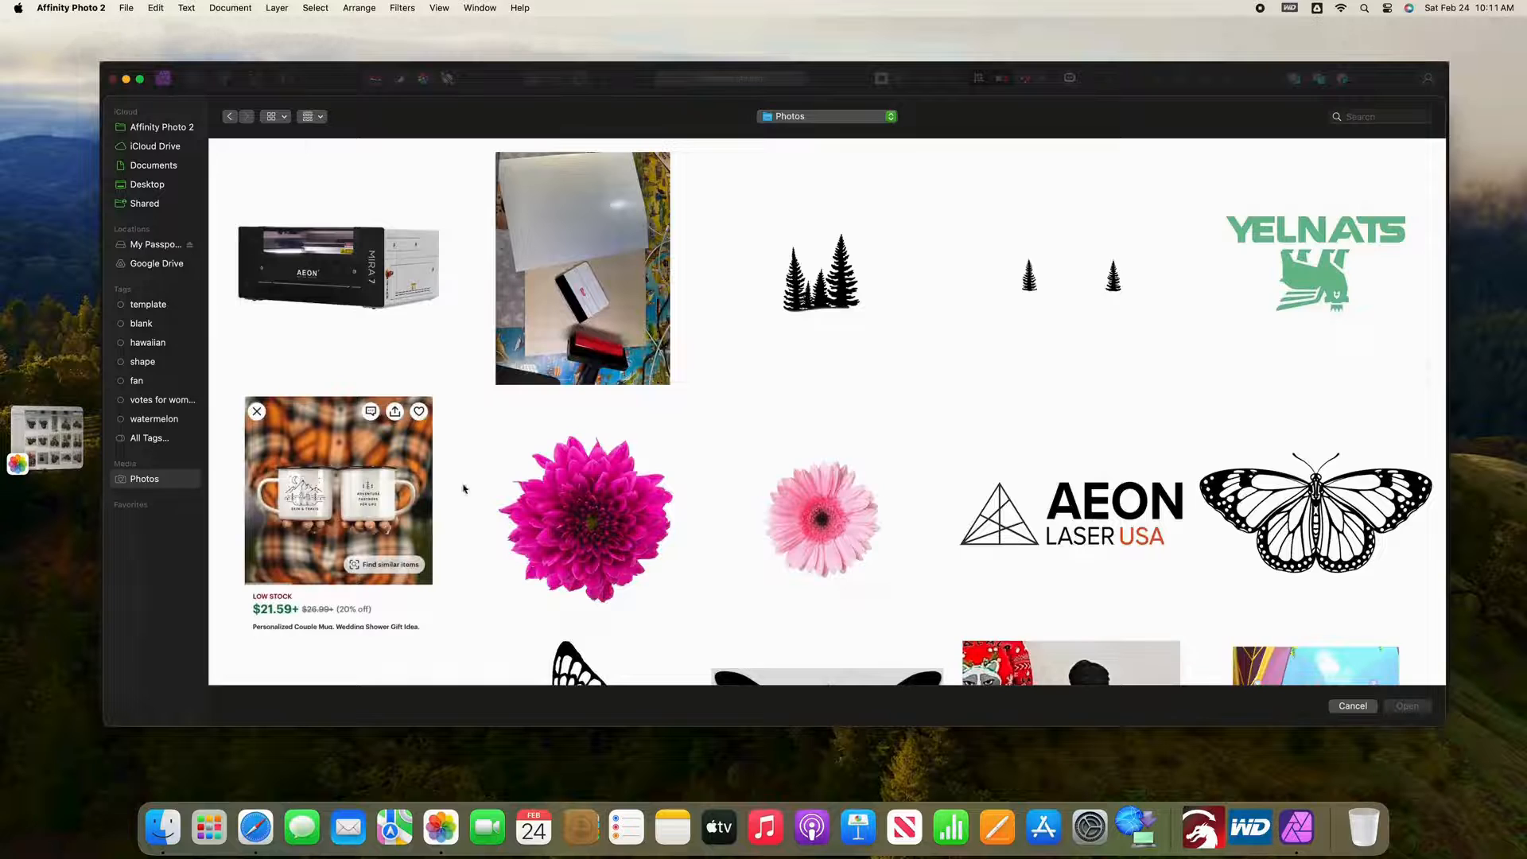
left_click(558, 504)
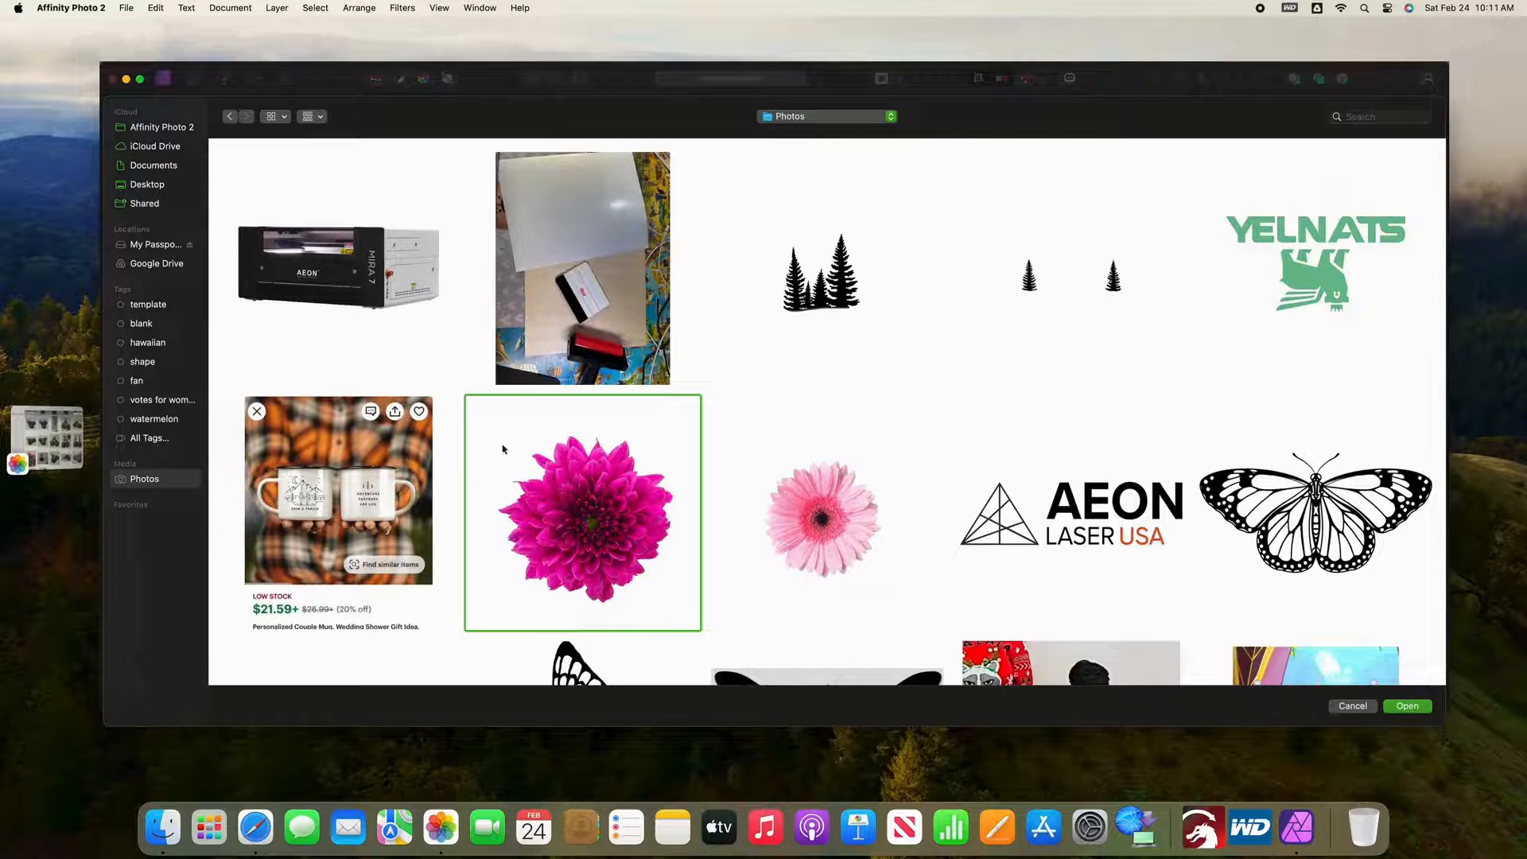
left_click(332, 282, "super")
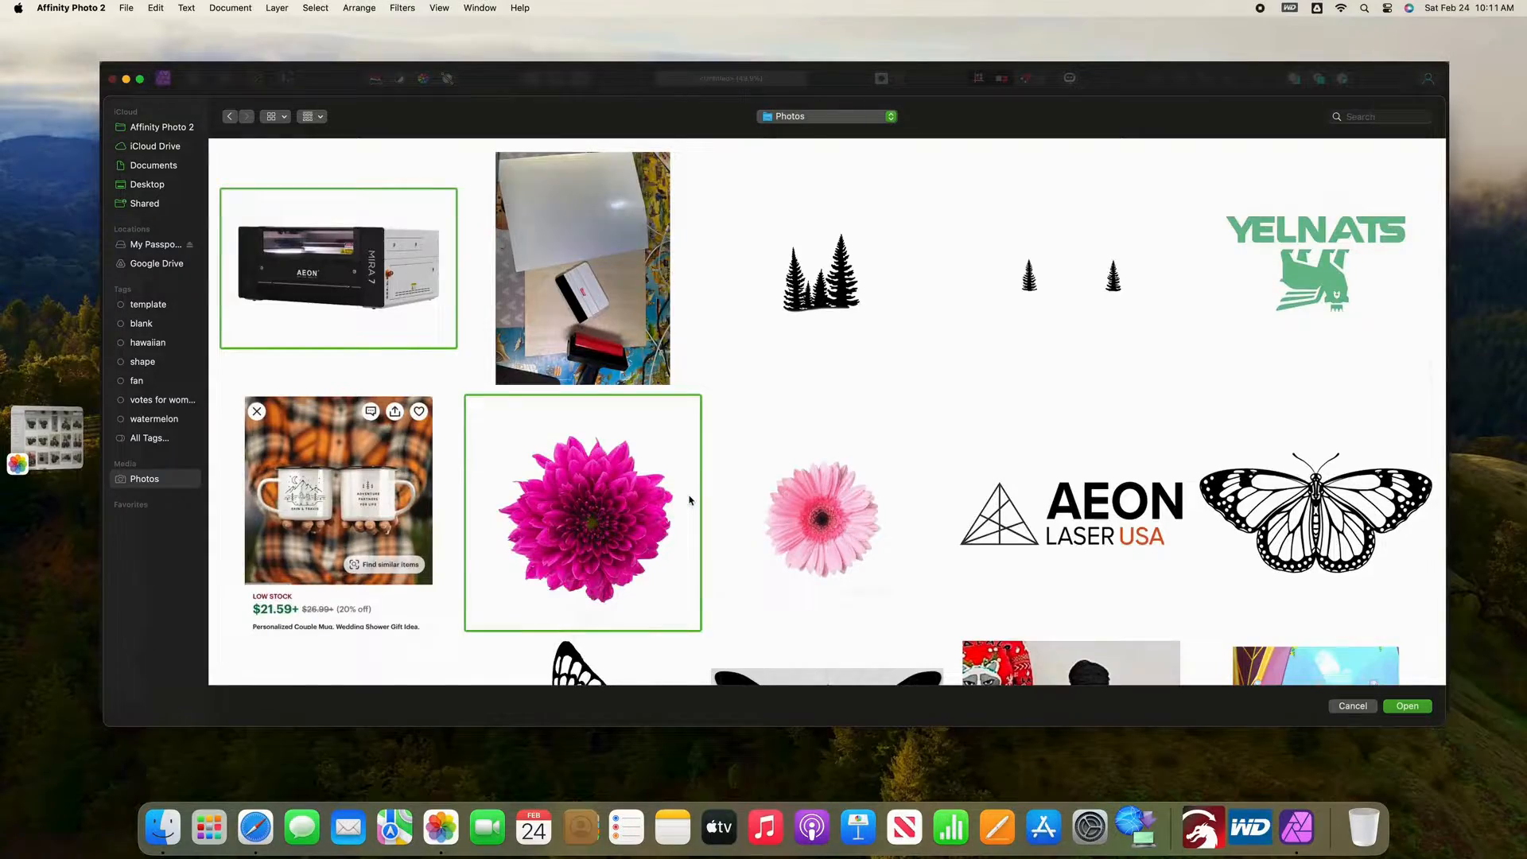
Step: Find the larger crosshair registration mark in the Photos library, add it to the selection, and open the selected images for placement
scroll(687, 499, "down", 5)
scroll(689, 500, "down", 15)
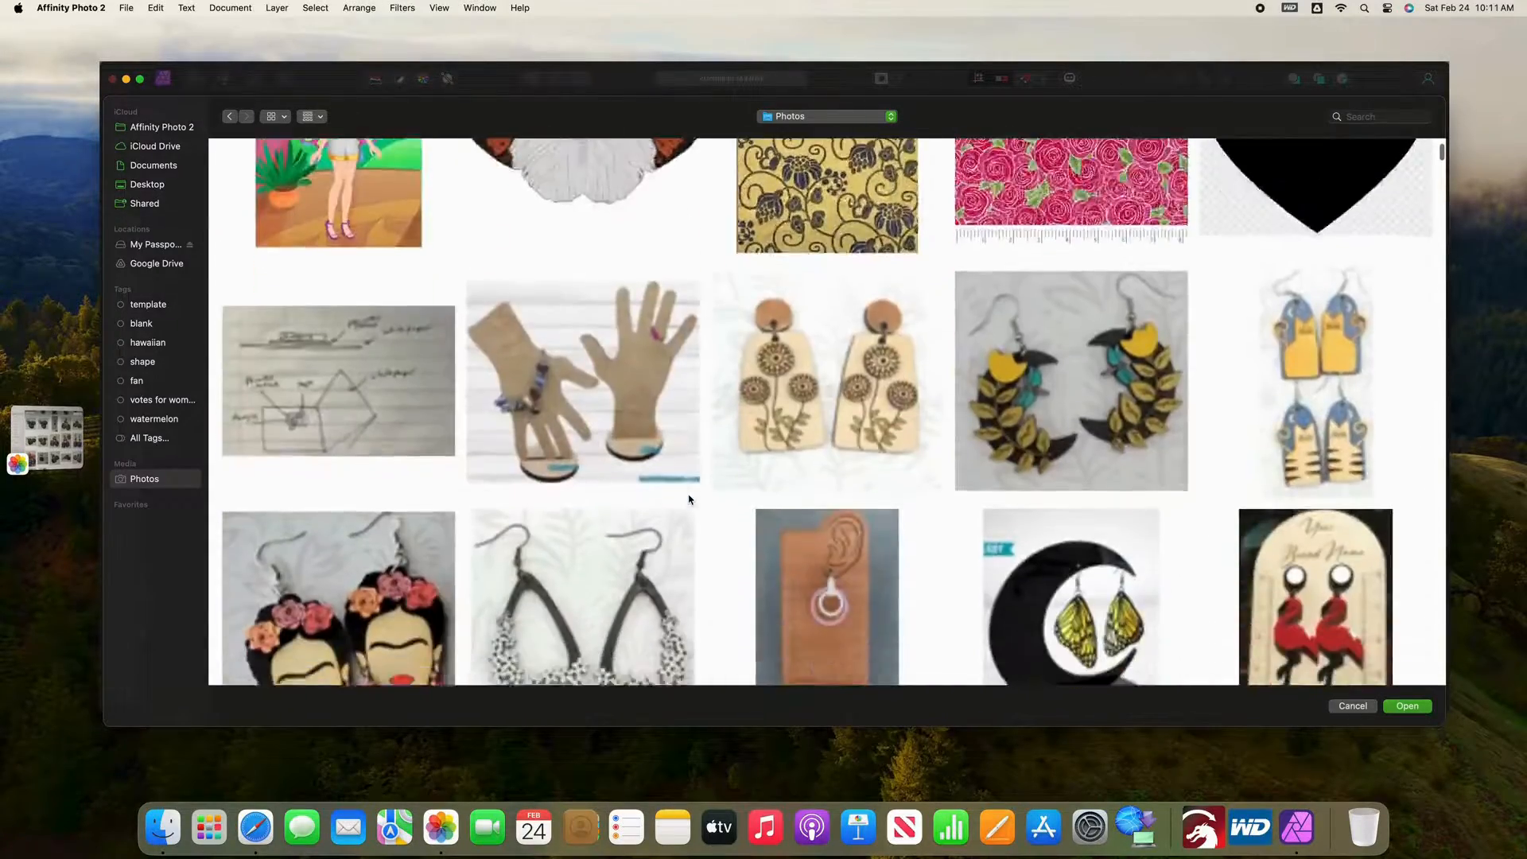
scroll(688, 499, "down", 15)
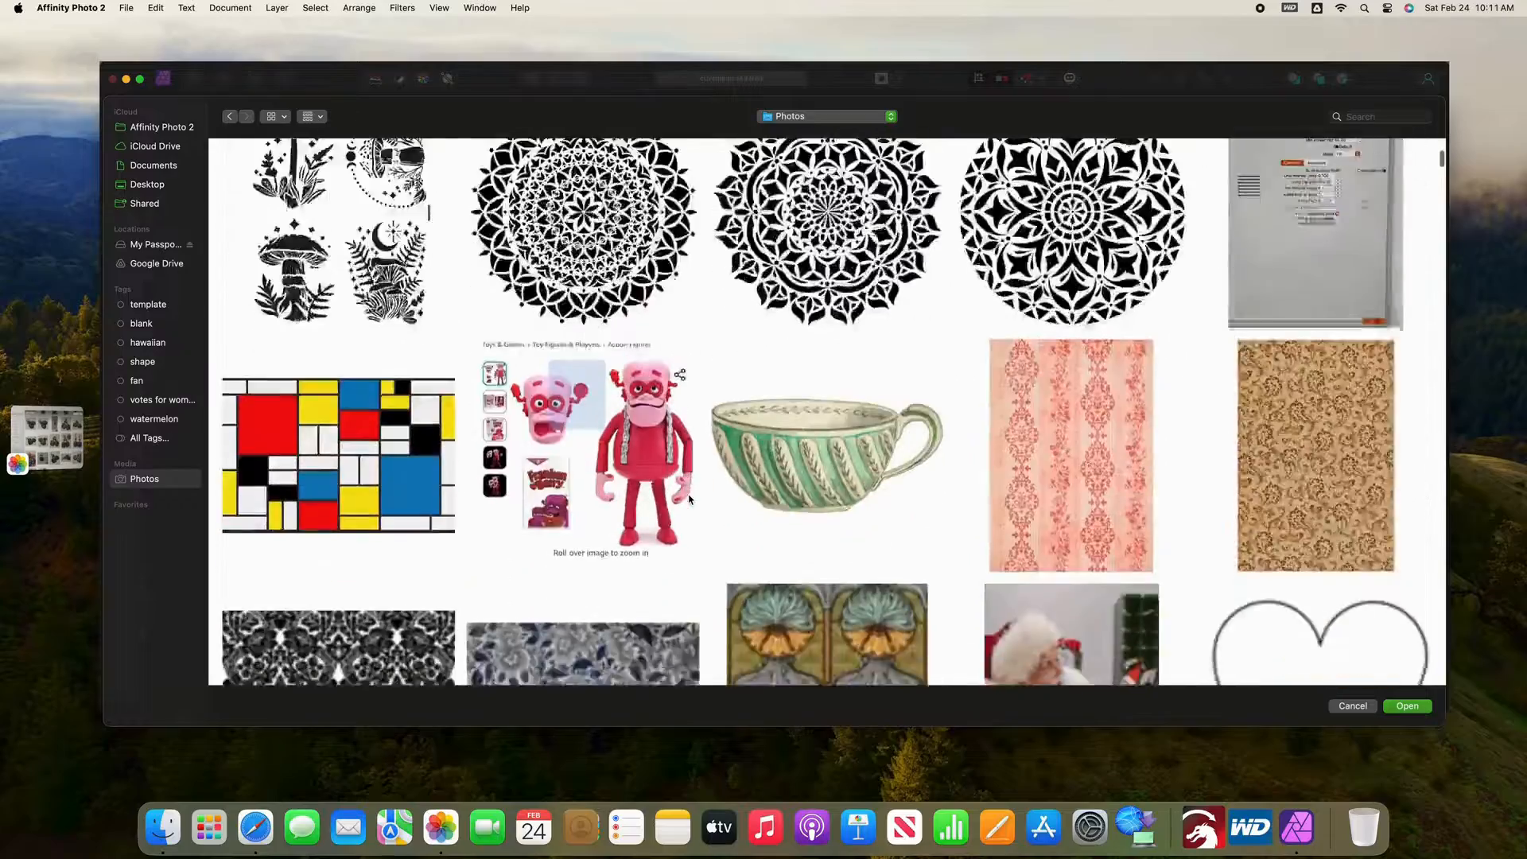
scroll(689, 499, "down", 15)
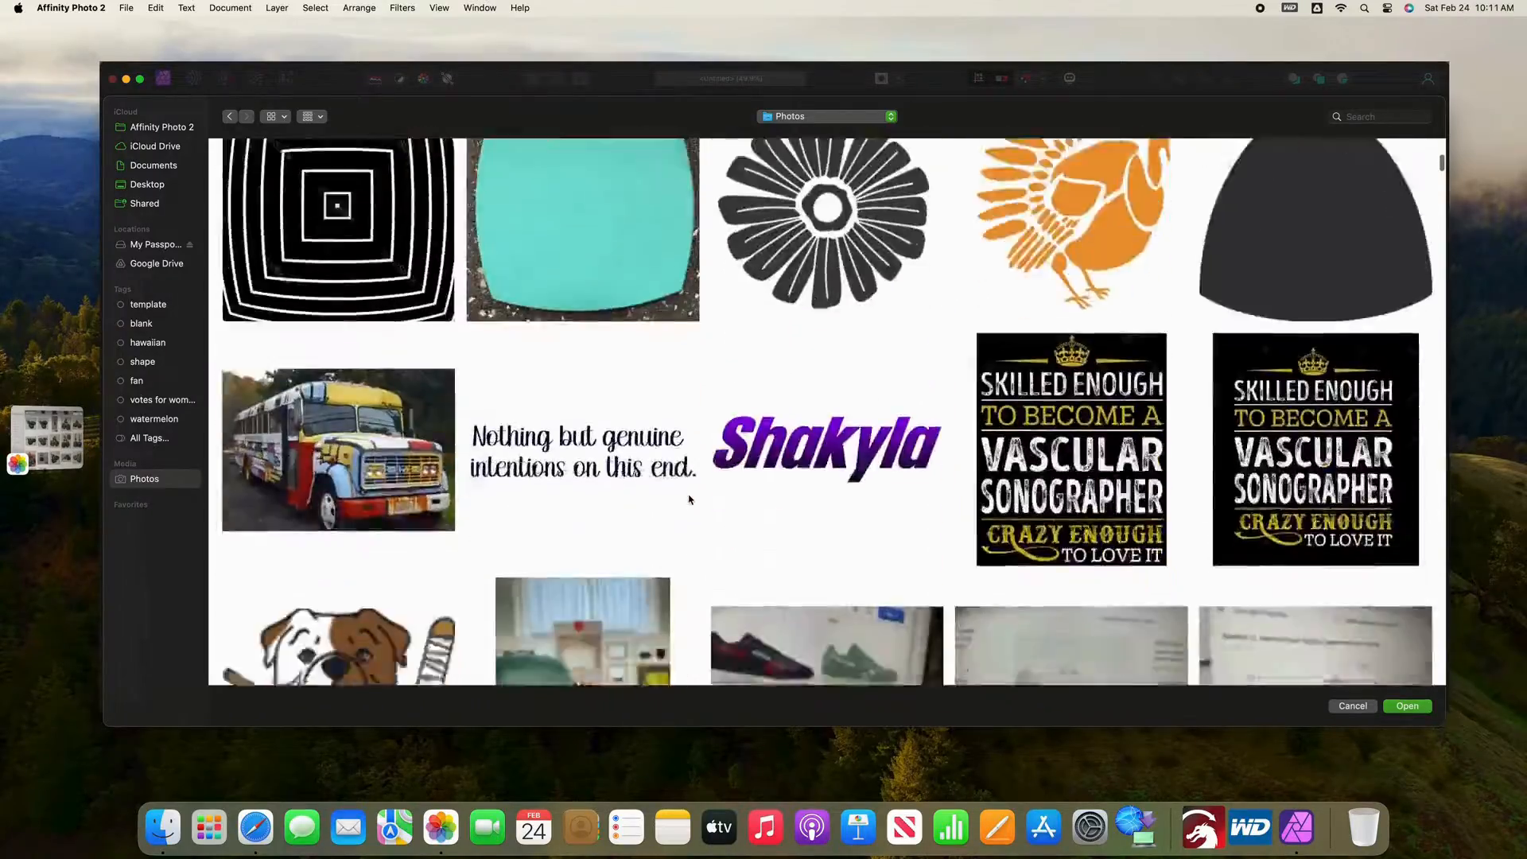
scroll(688, 499, "down", 10)
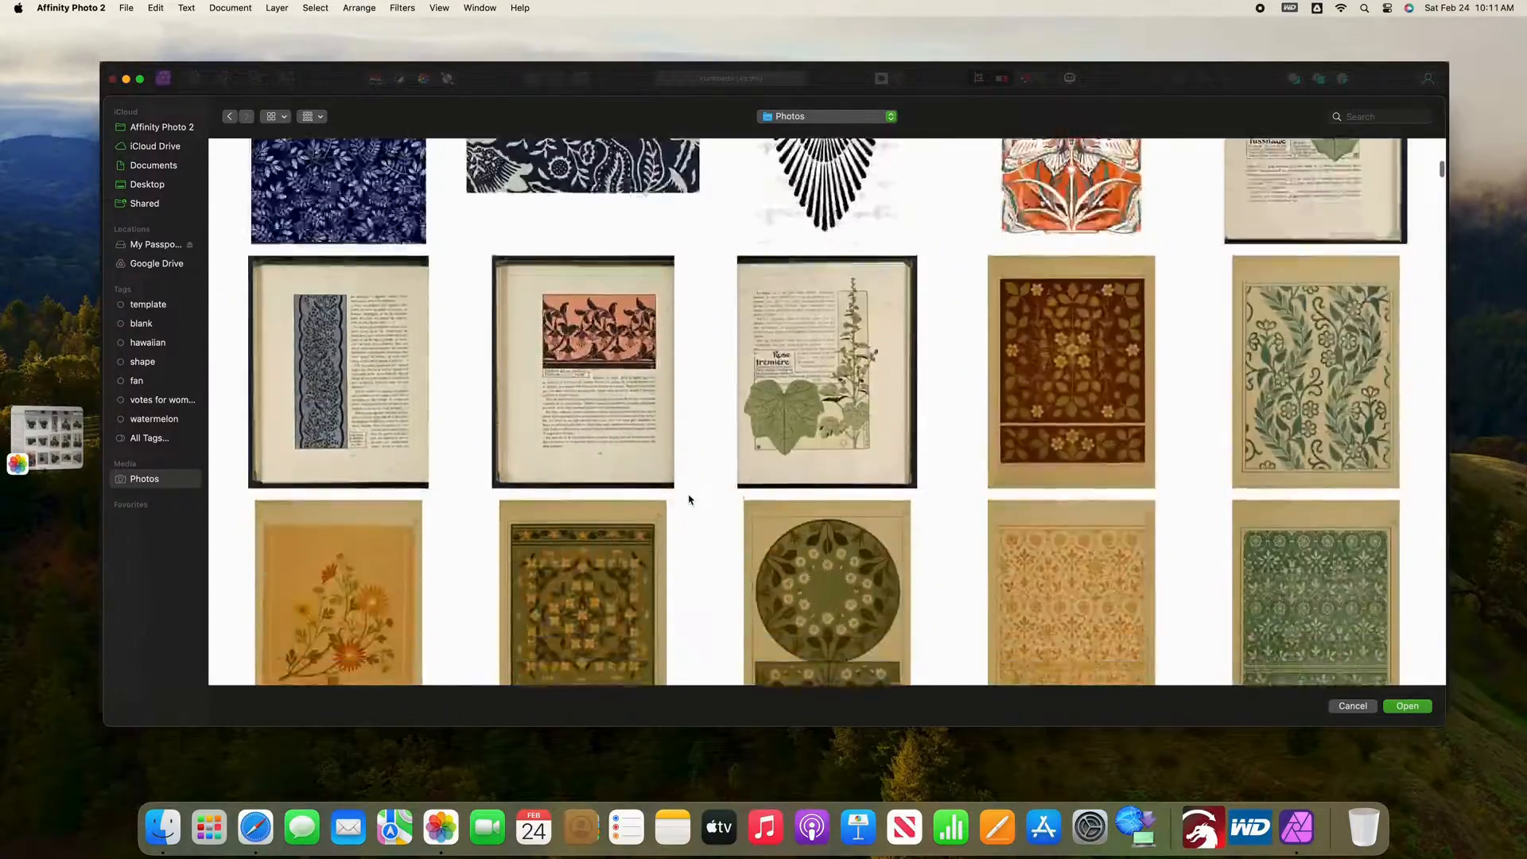
scroll(689, 500, "down", 15)
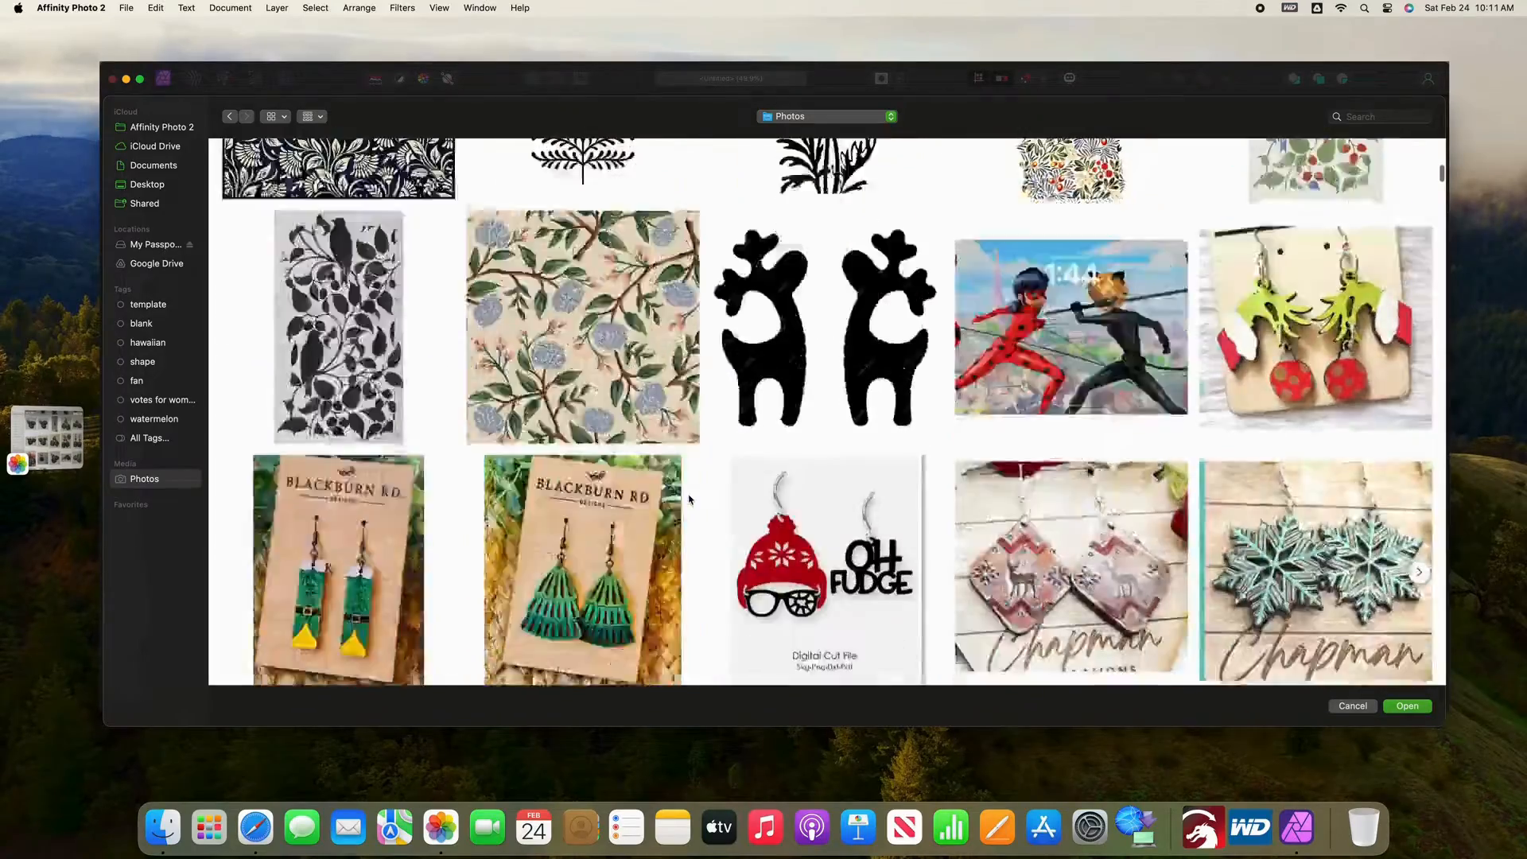
scroll(689, 500, "down", 15)
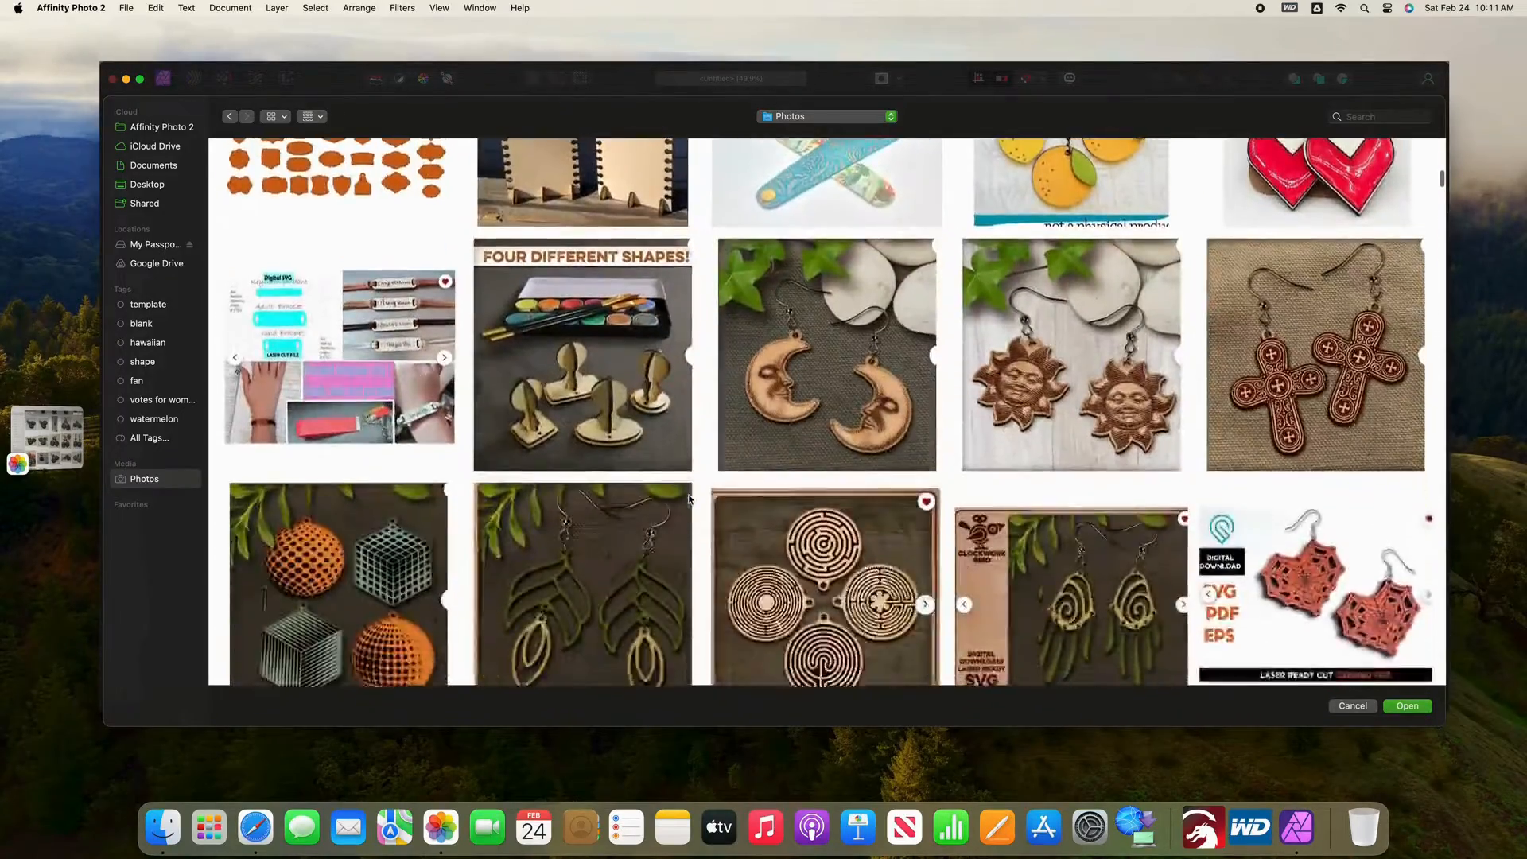
scroll(689, 500, "down", 15)
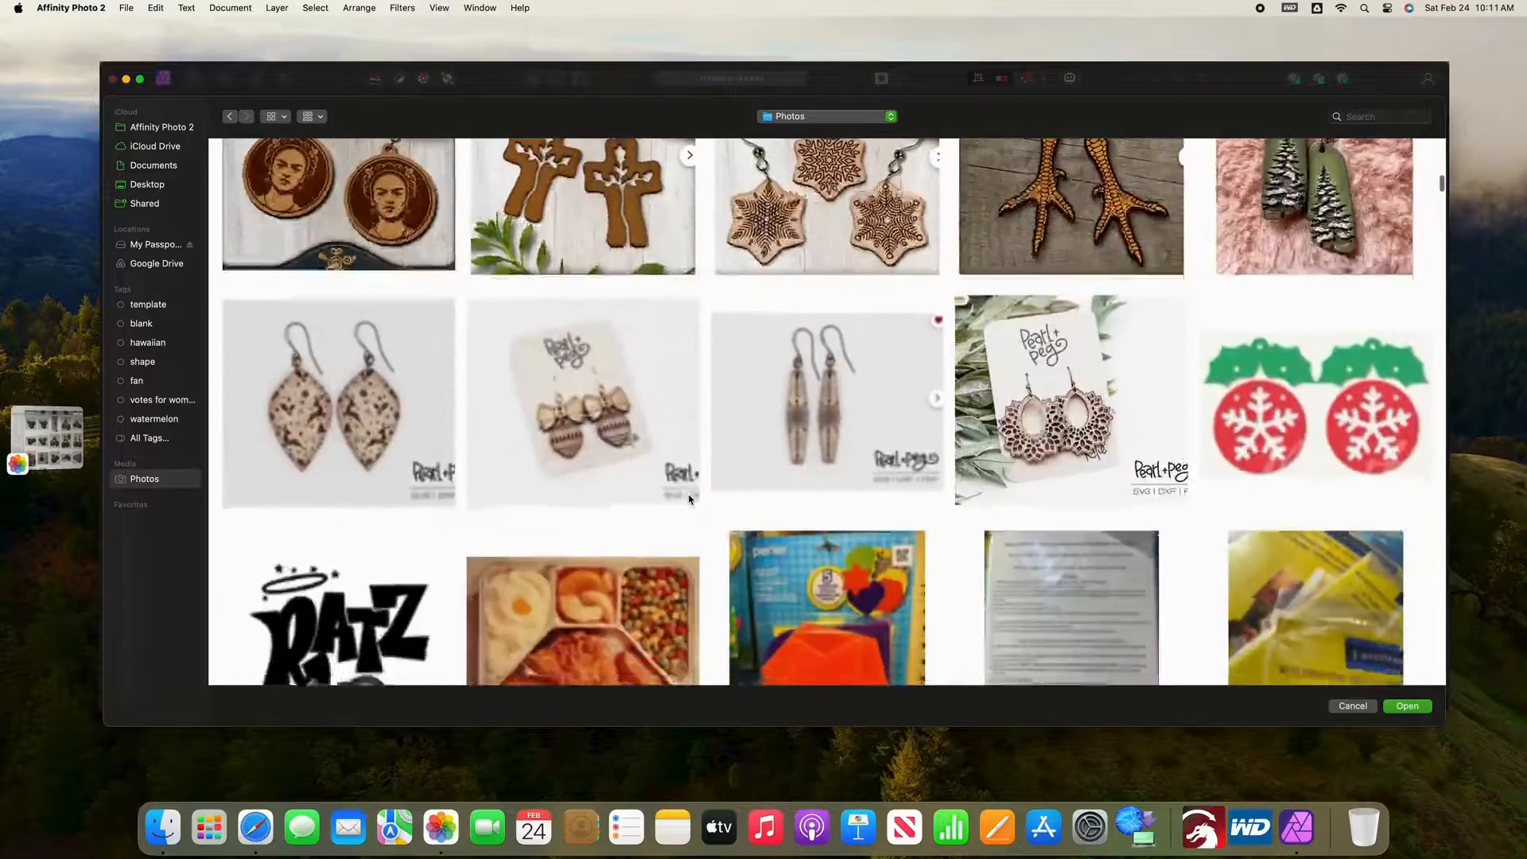
scroll(689, 500, "down", 10)
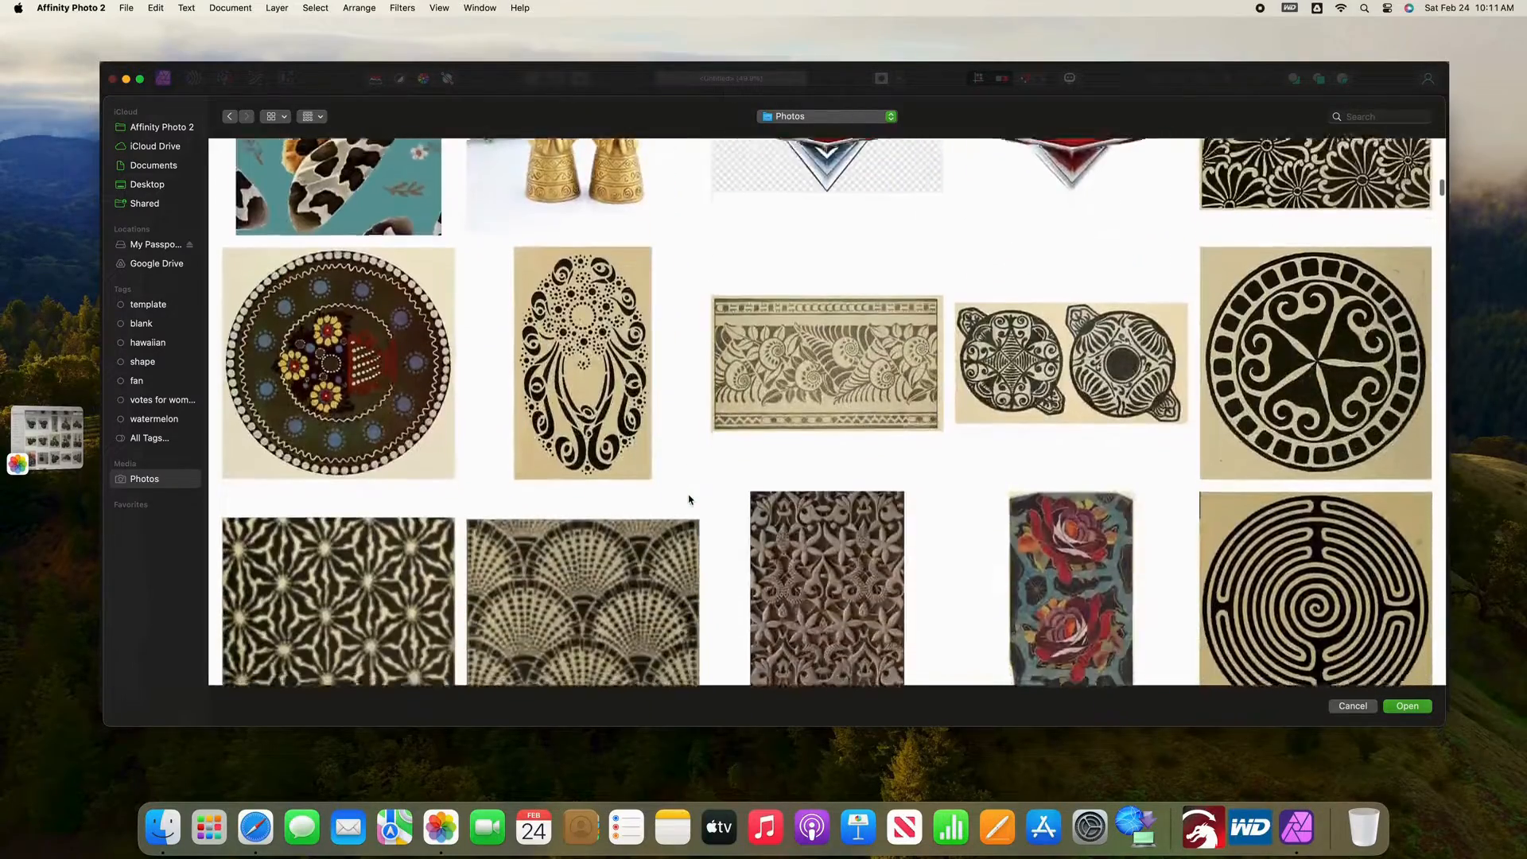
scroll(689, 499, "down", 3)
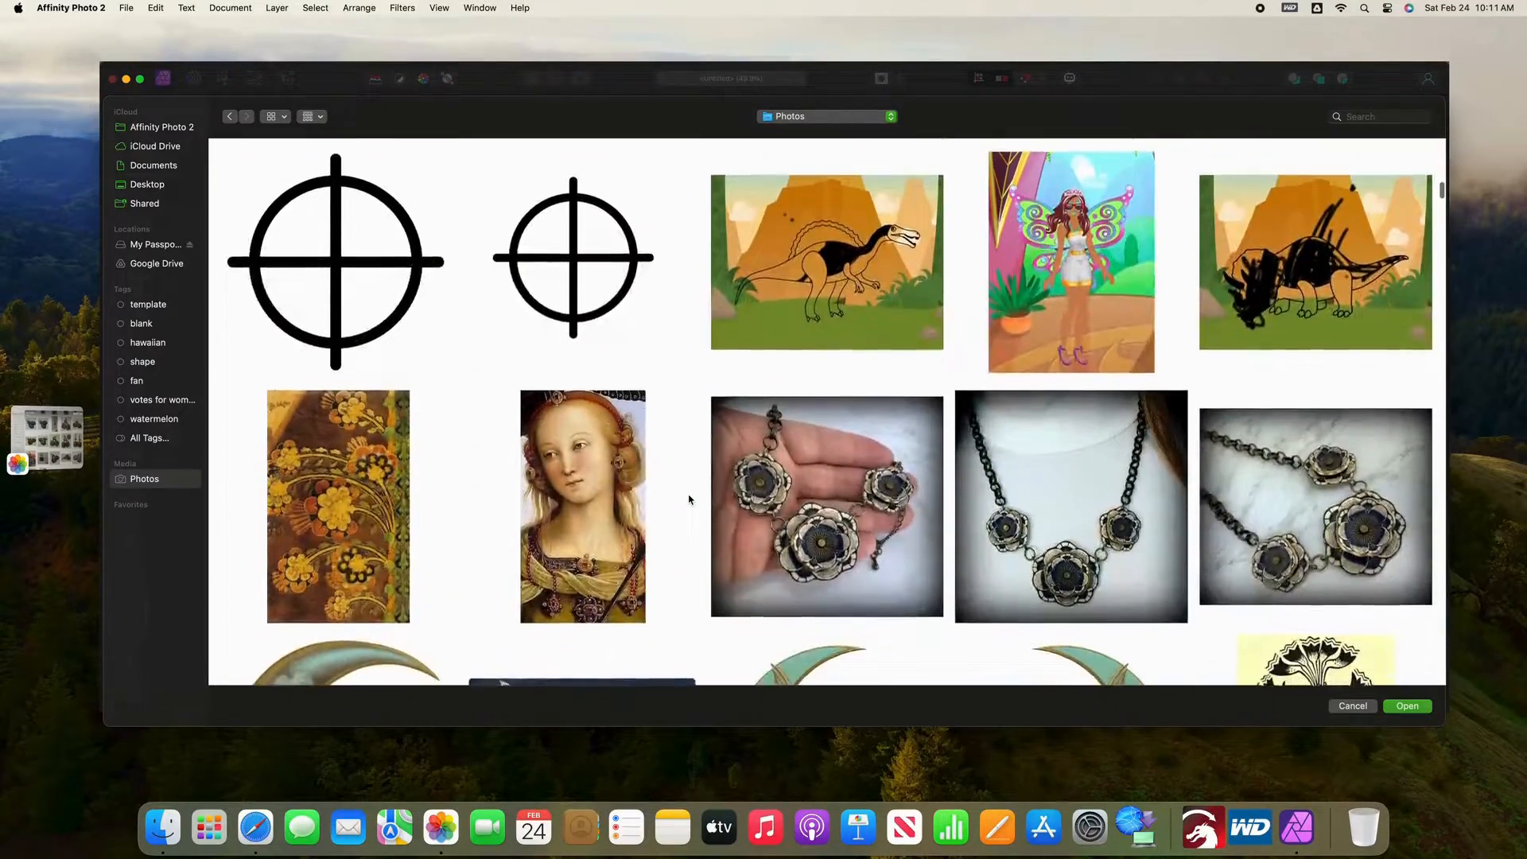
left_click(362, 338)
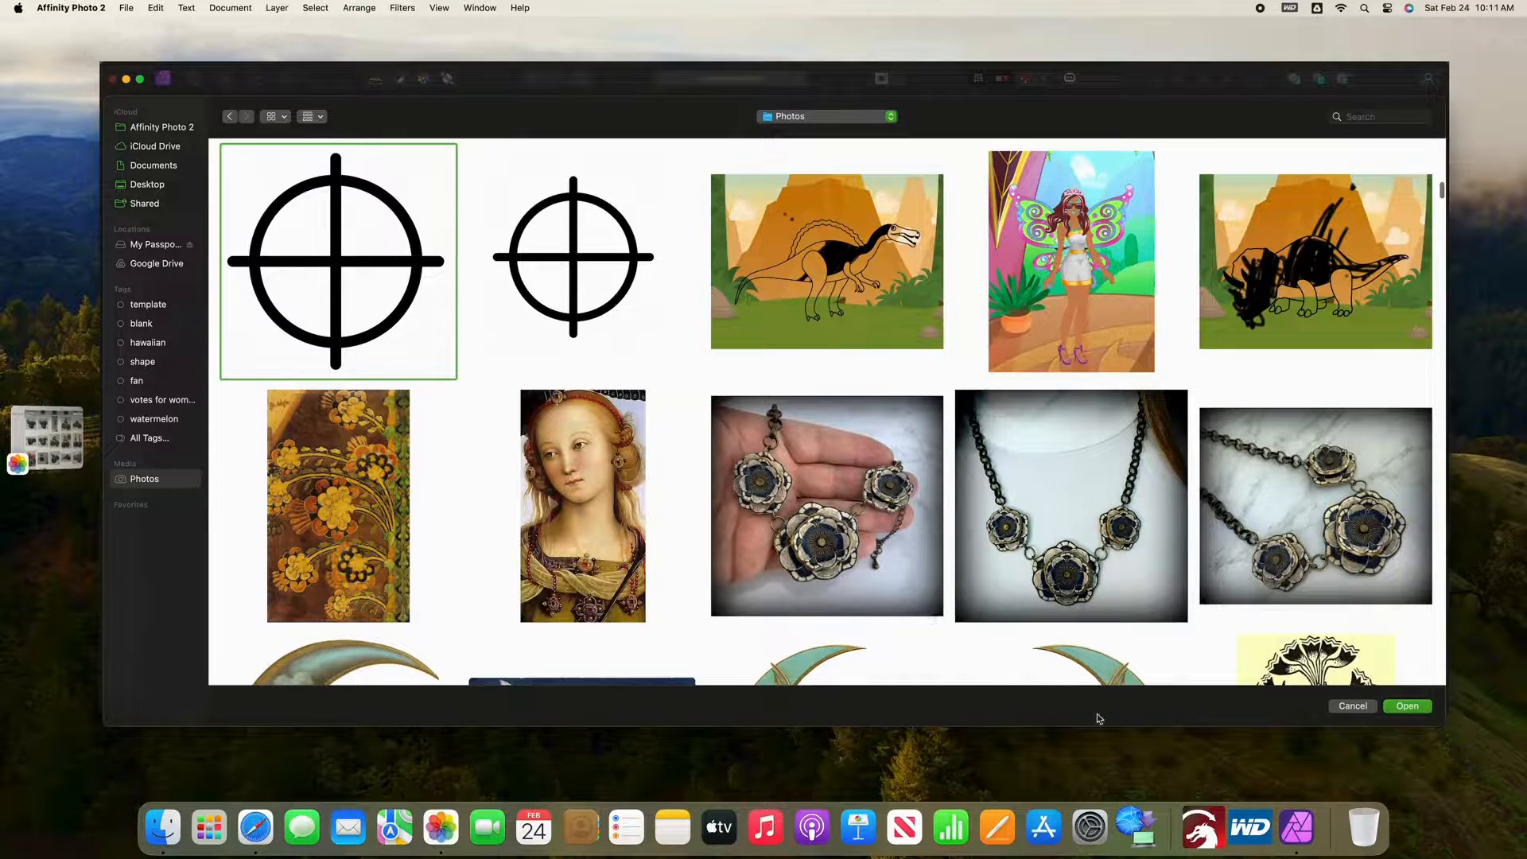
left_click(1410, 708)
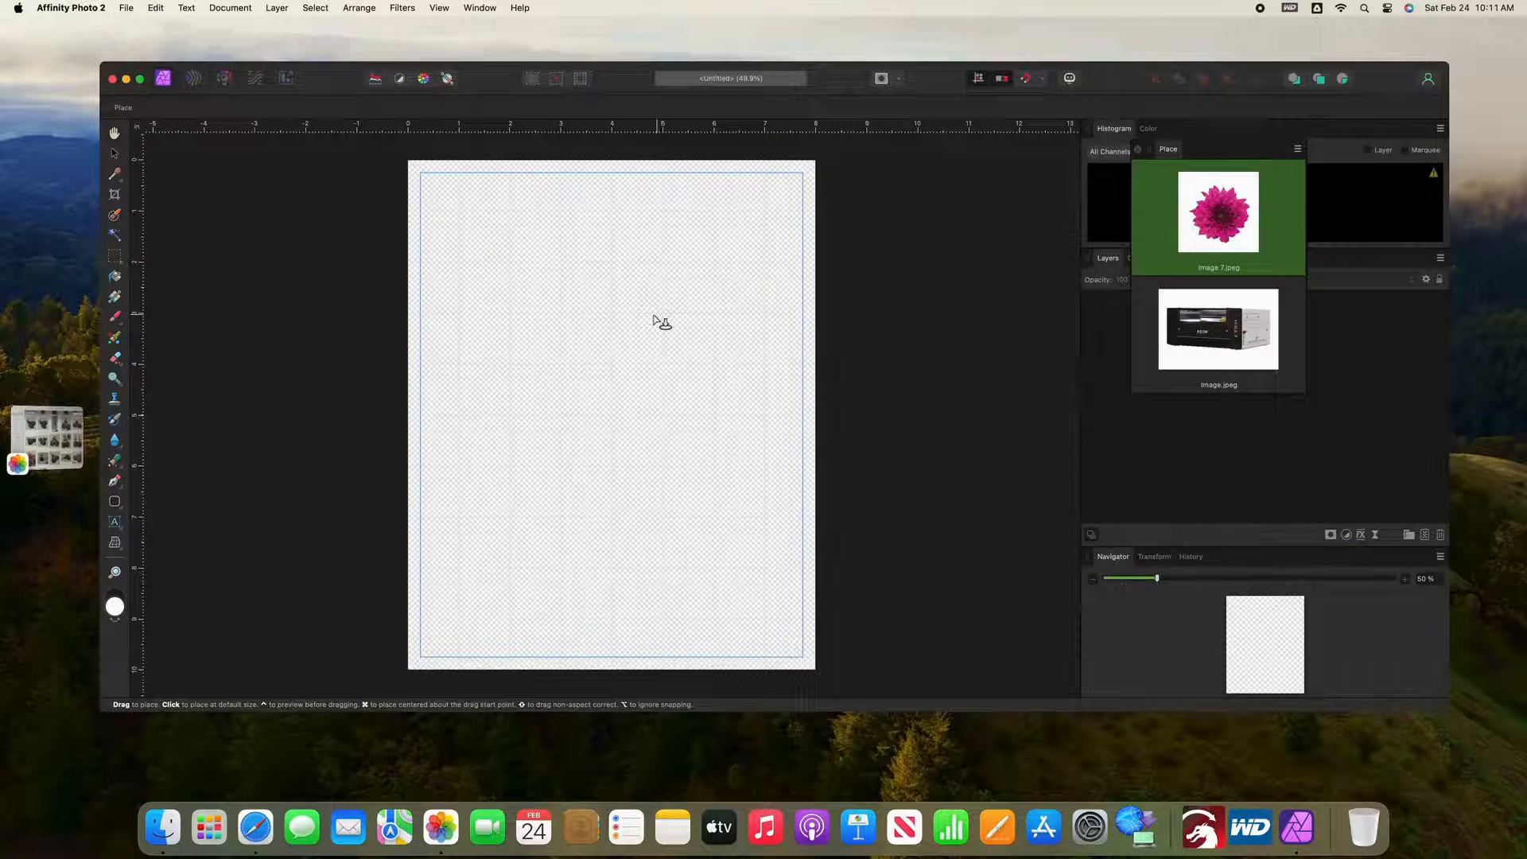
Step: Place the flower on the upper half of the page, the machine image small over it, and the crosshair mark below the flower
left_click(485, 253)
left_click_drag(487, 256, 683, 481)
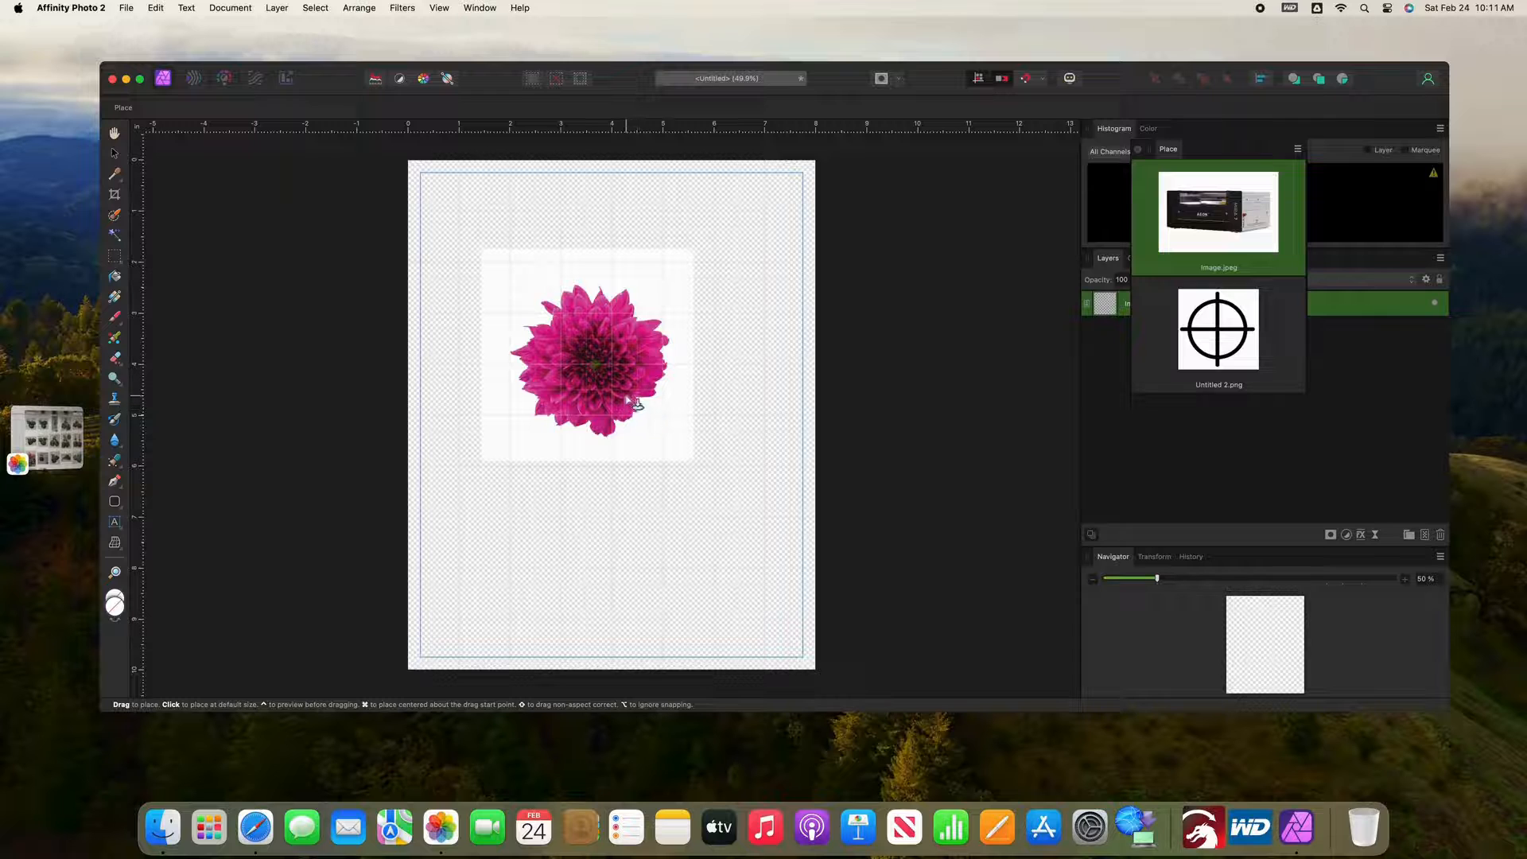
left_click_drag(619, 390, 596, 354)
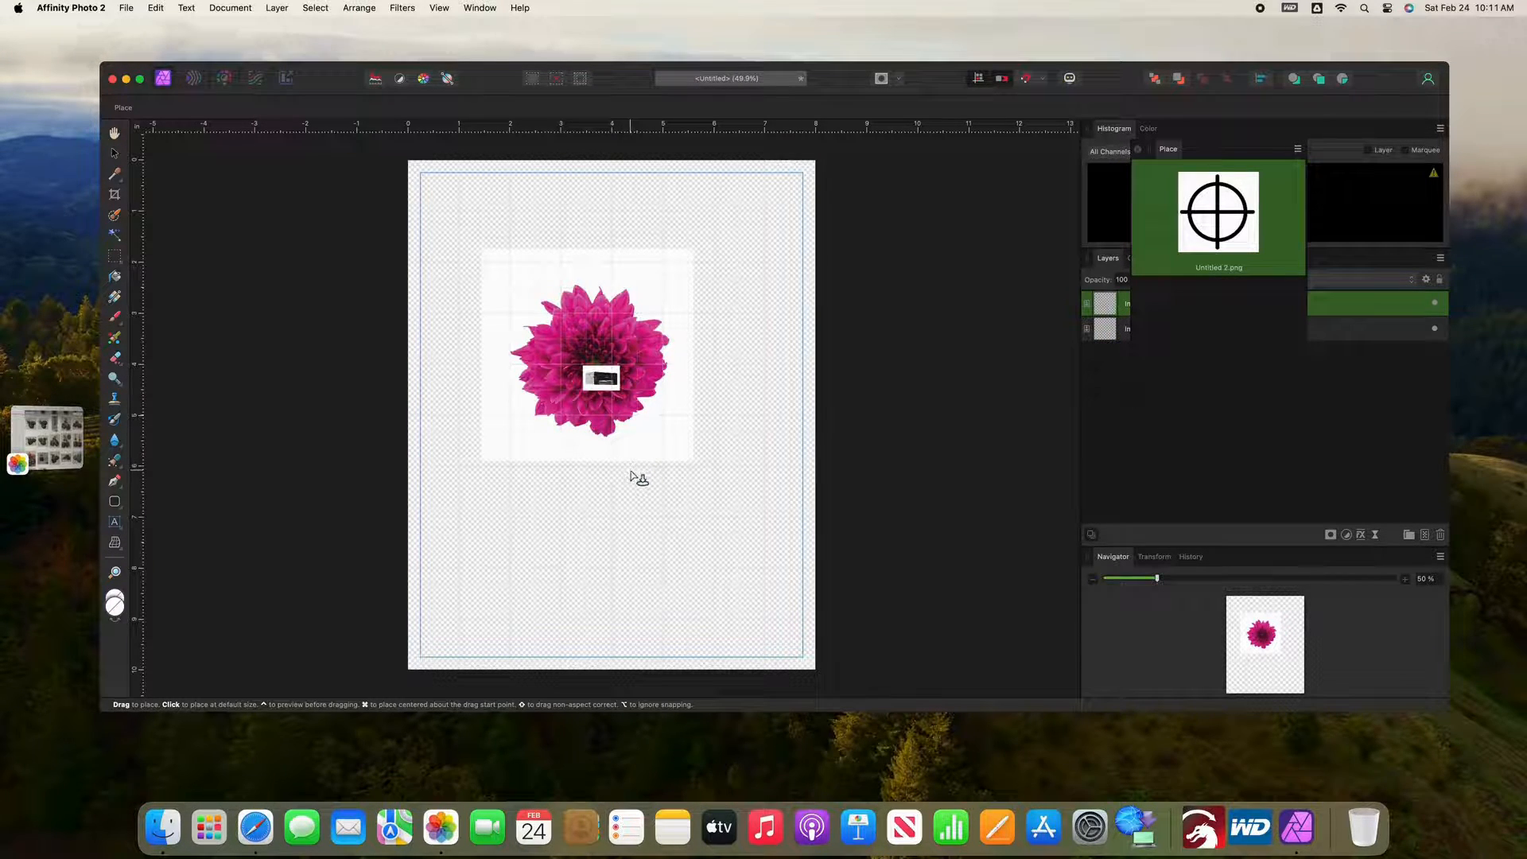
left_click_drag(636, 476, 504, 498)
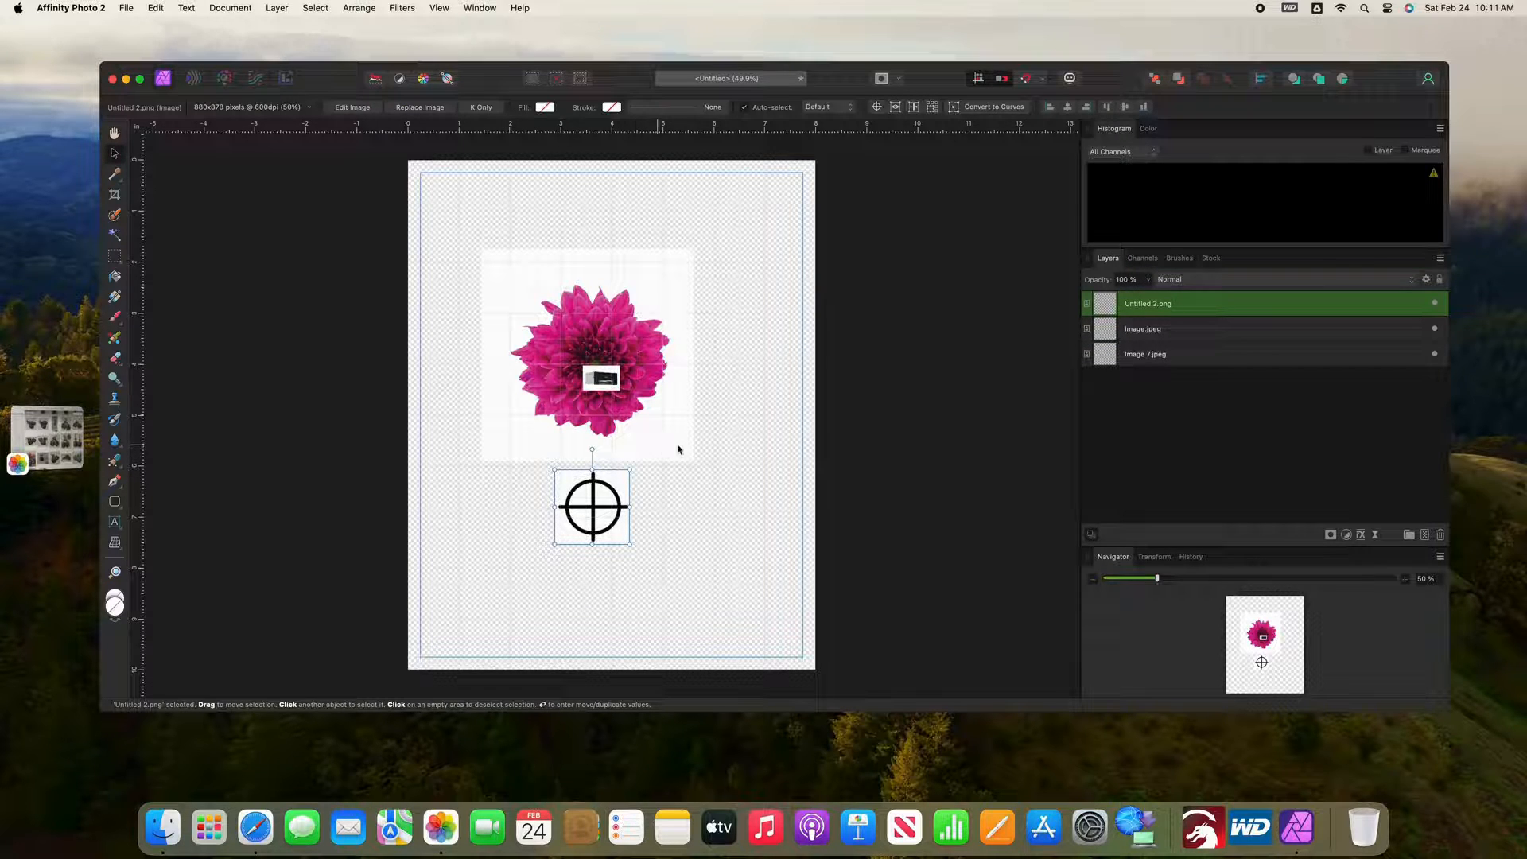
left_click(711, 453)
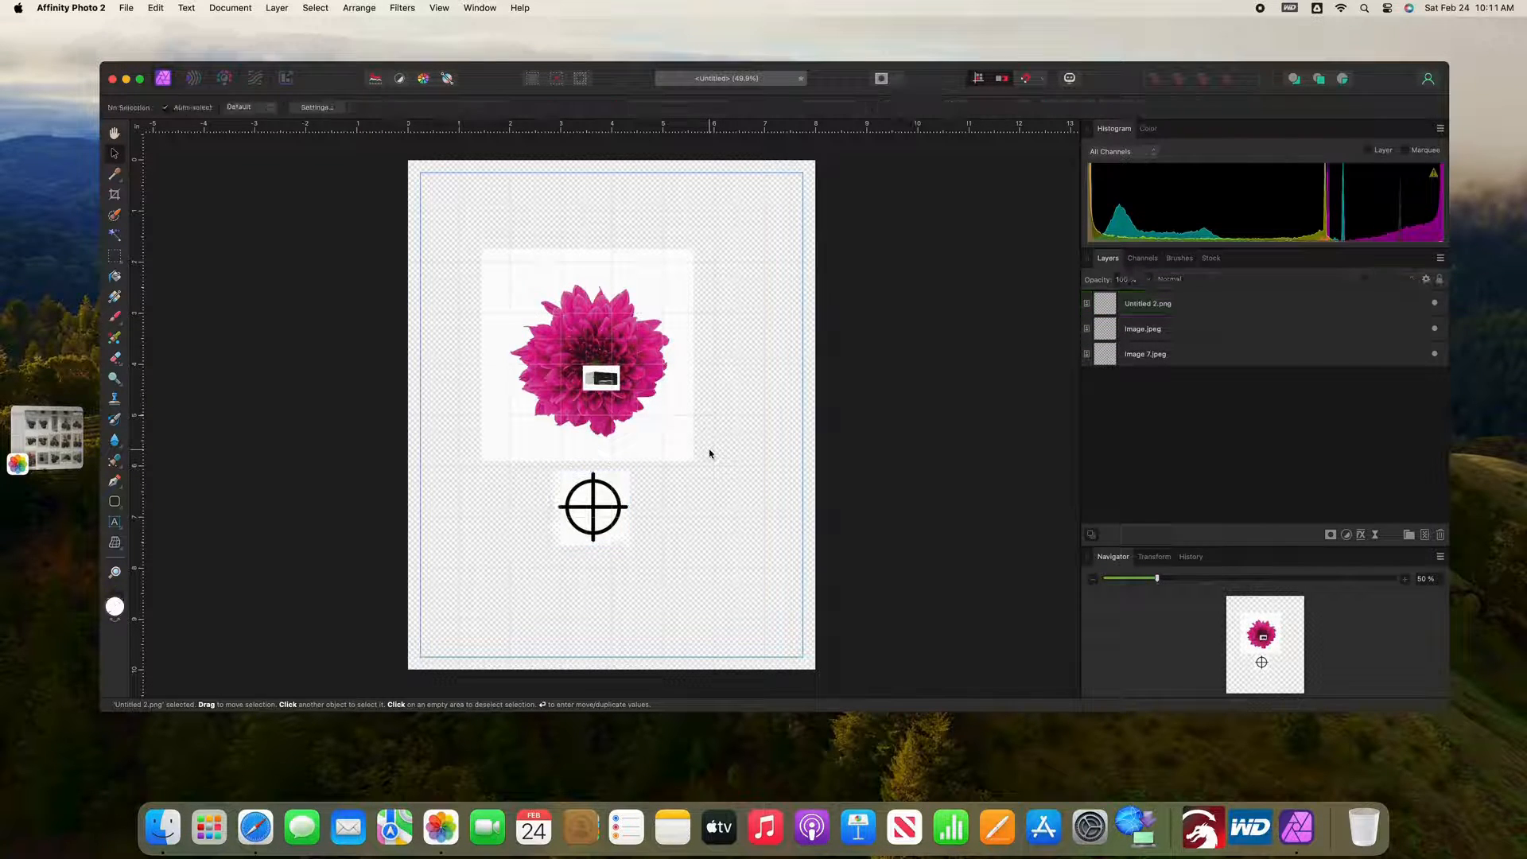
Step: Move the machine image below the flower, and put small copies of the registration mark in the page's top-left and bottom-right corners
left_click(610, 383)
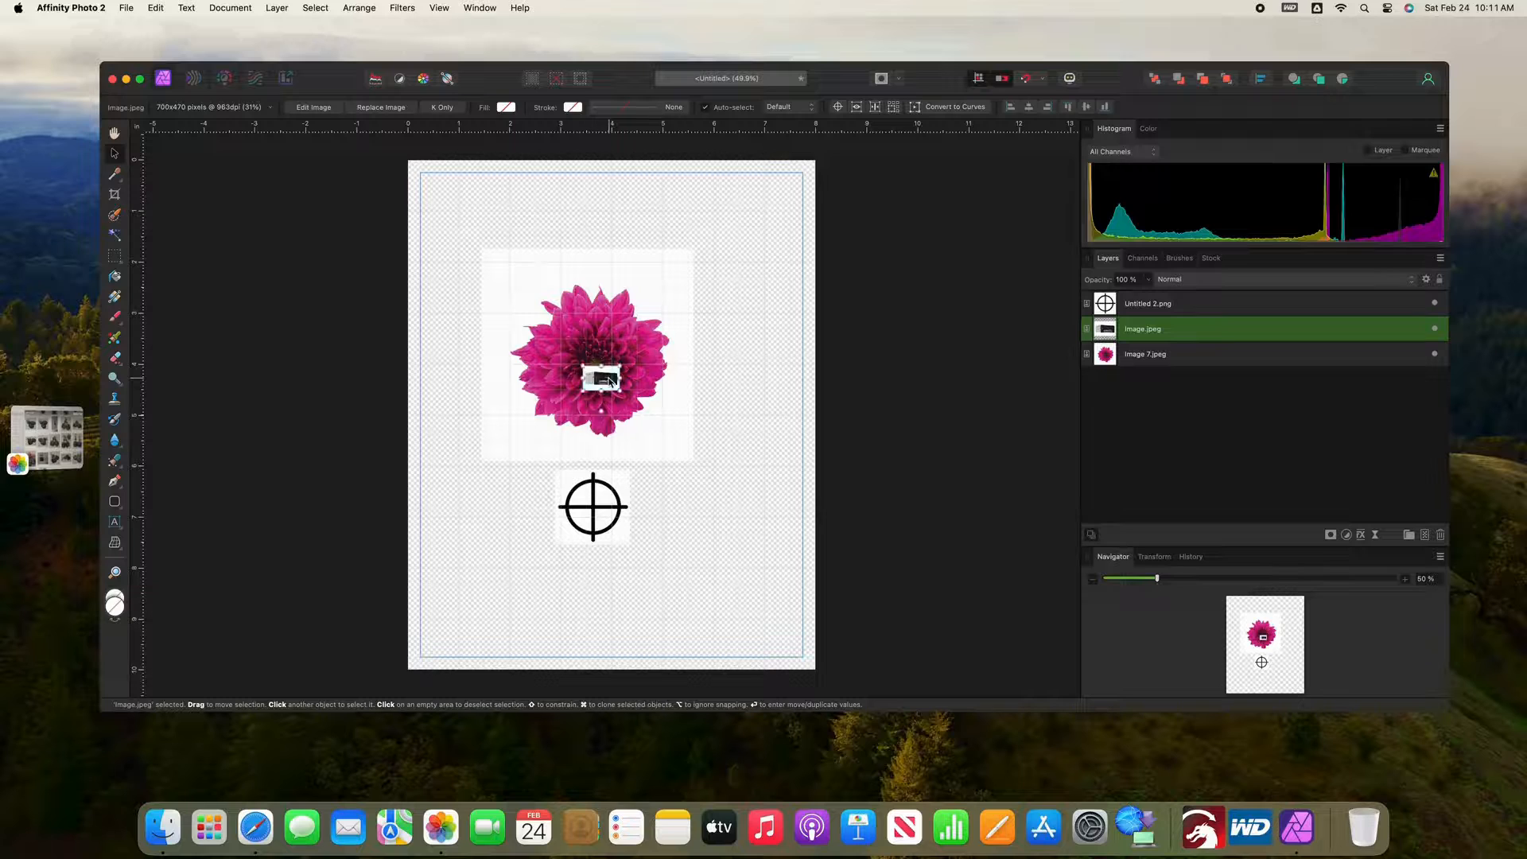
left_click_drag(610, 383, 442, 197)
left_click(606, 499)
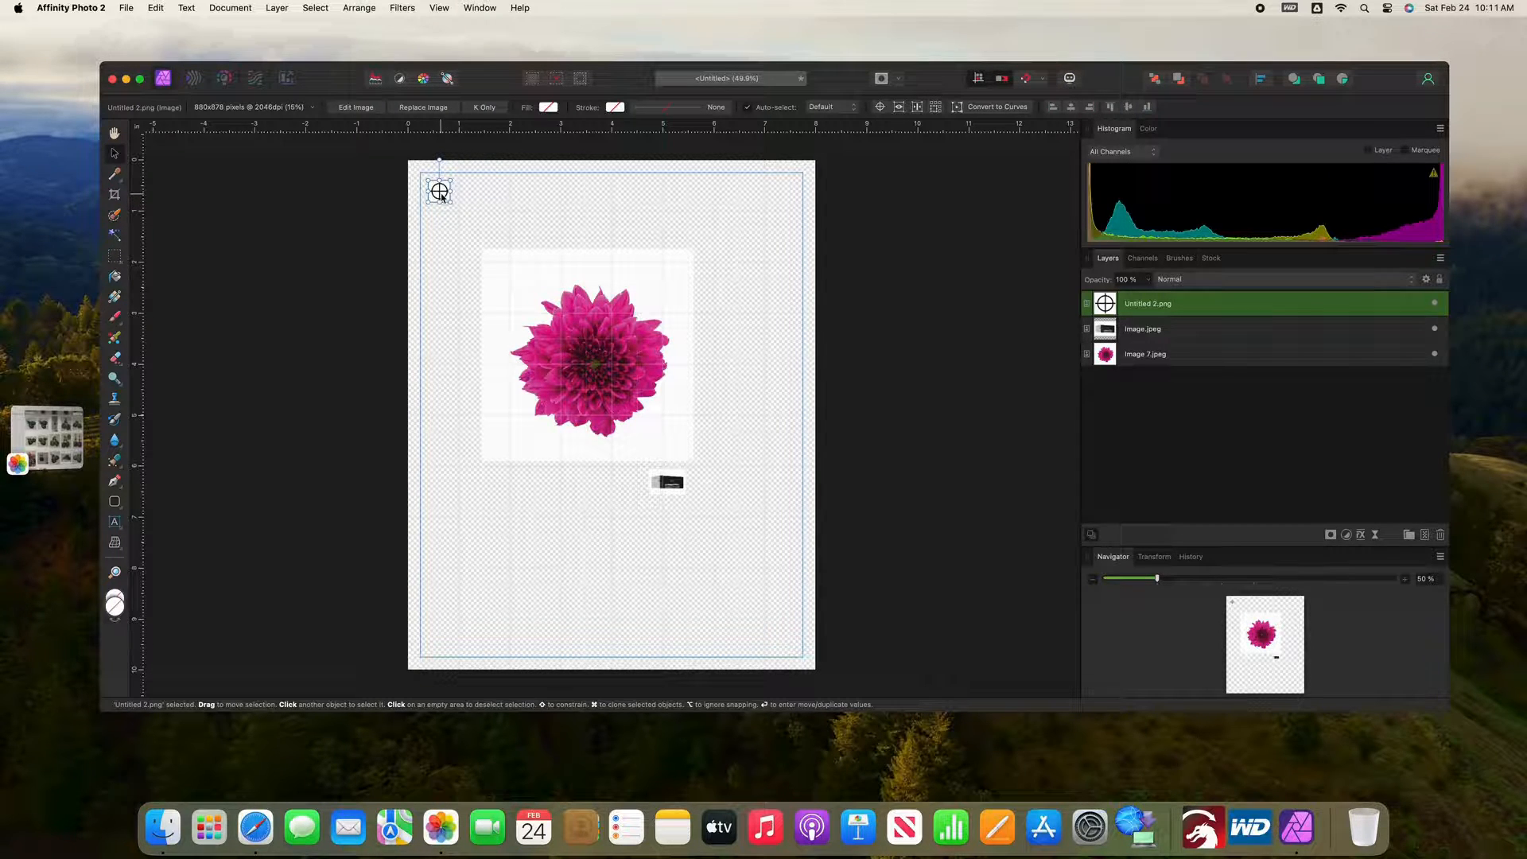
mouse_move(442, 197)
left_mouse_down()
mouse_move(580, 397)
mouse_move(781, 621)
left_mouse_up()
Step: Turn the machine image upright, enlarge it to about 4.2 inches wide, and position it below the flower
left_click(669, 483)
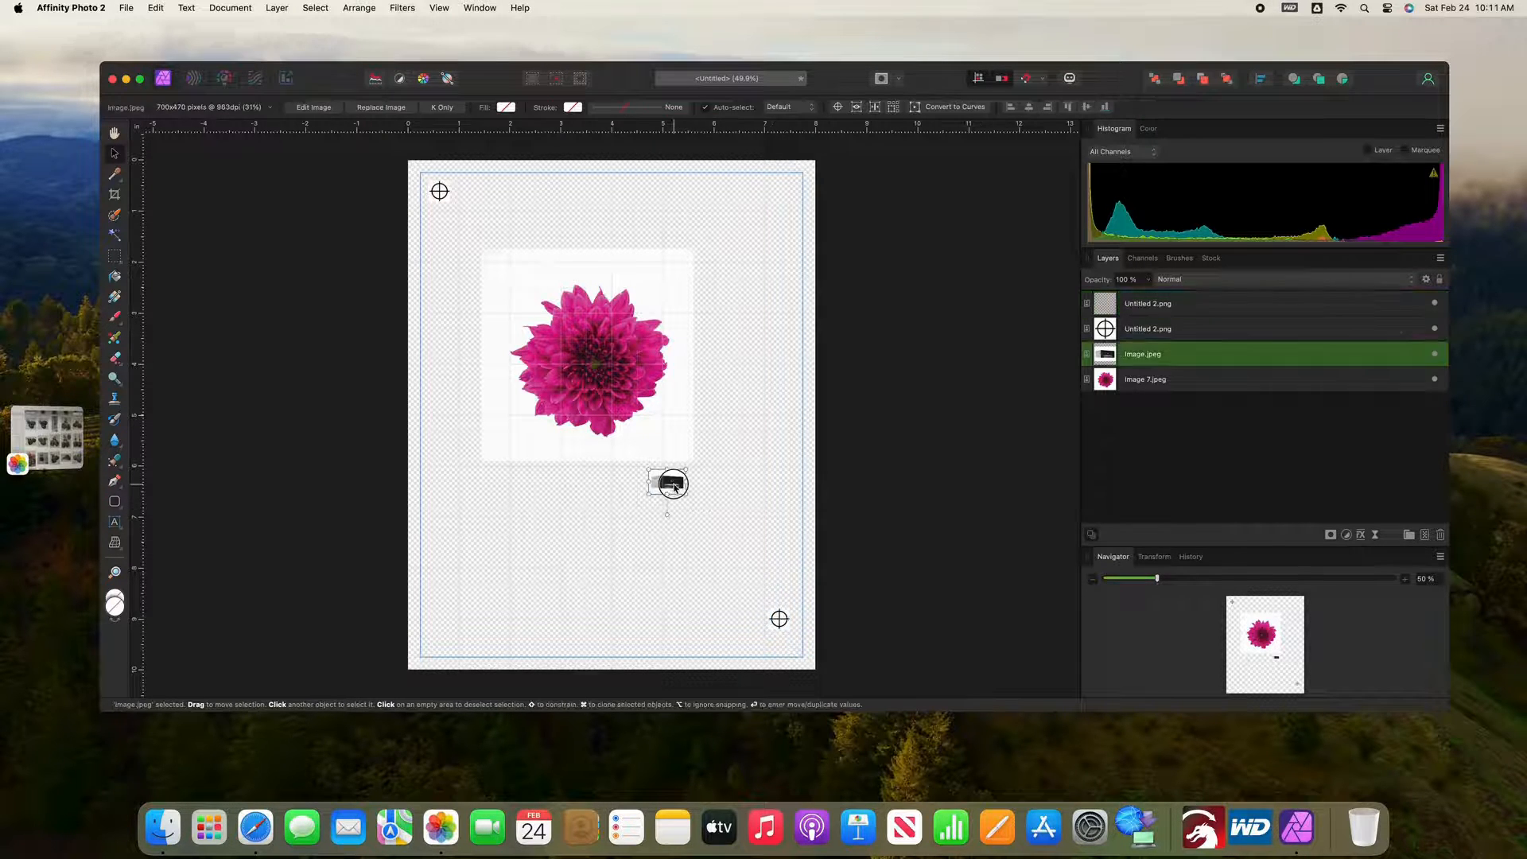
left_click_drag(649, 498, 724, 426)
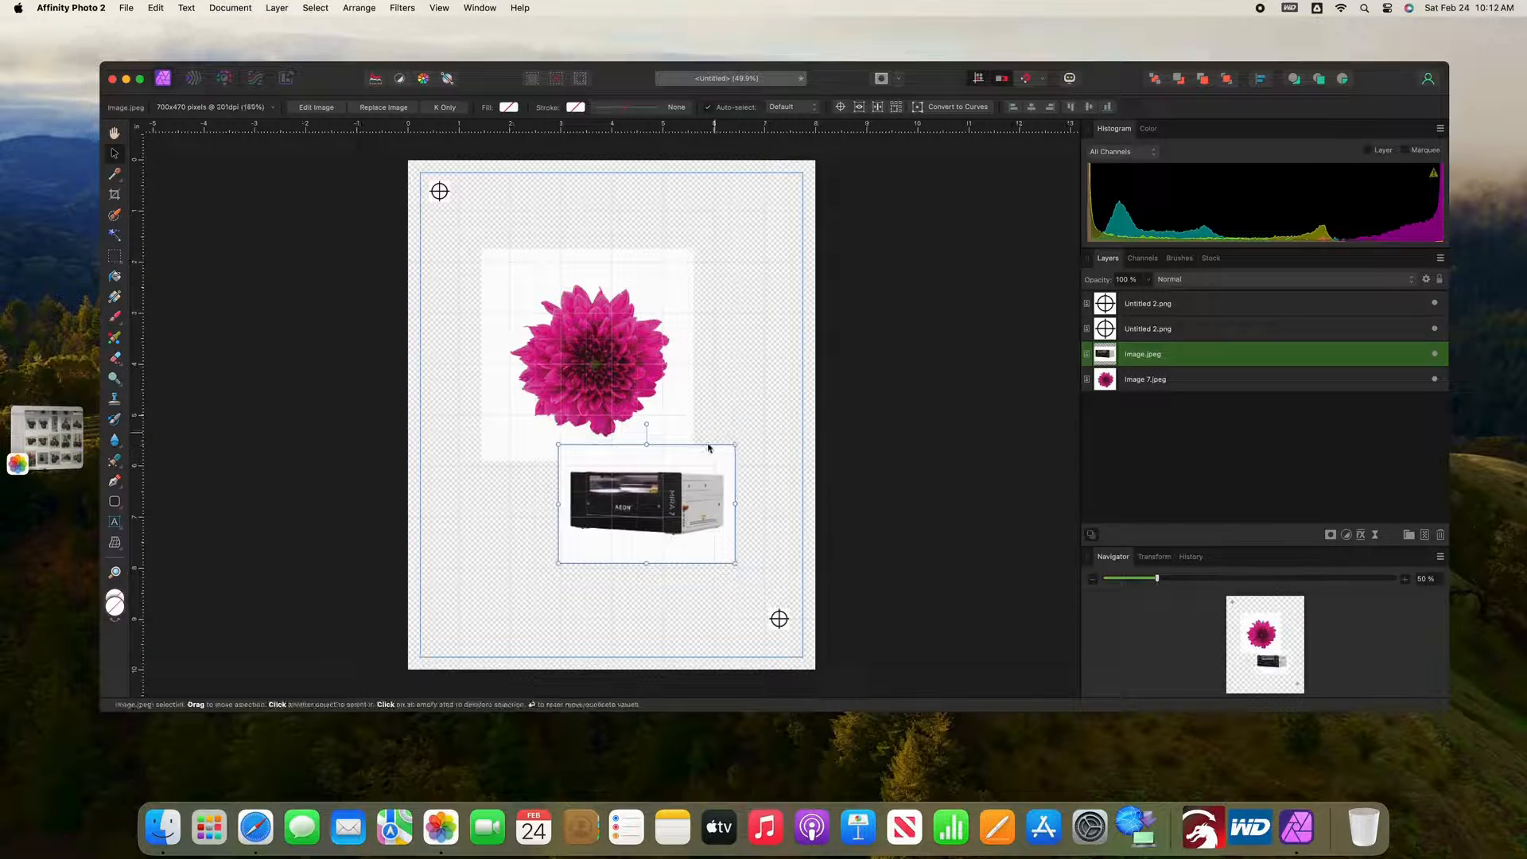
left_click_drag(647, 491, 622, 503)
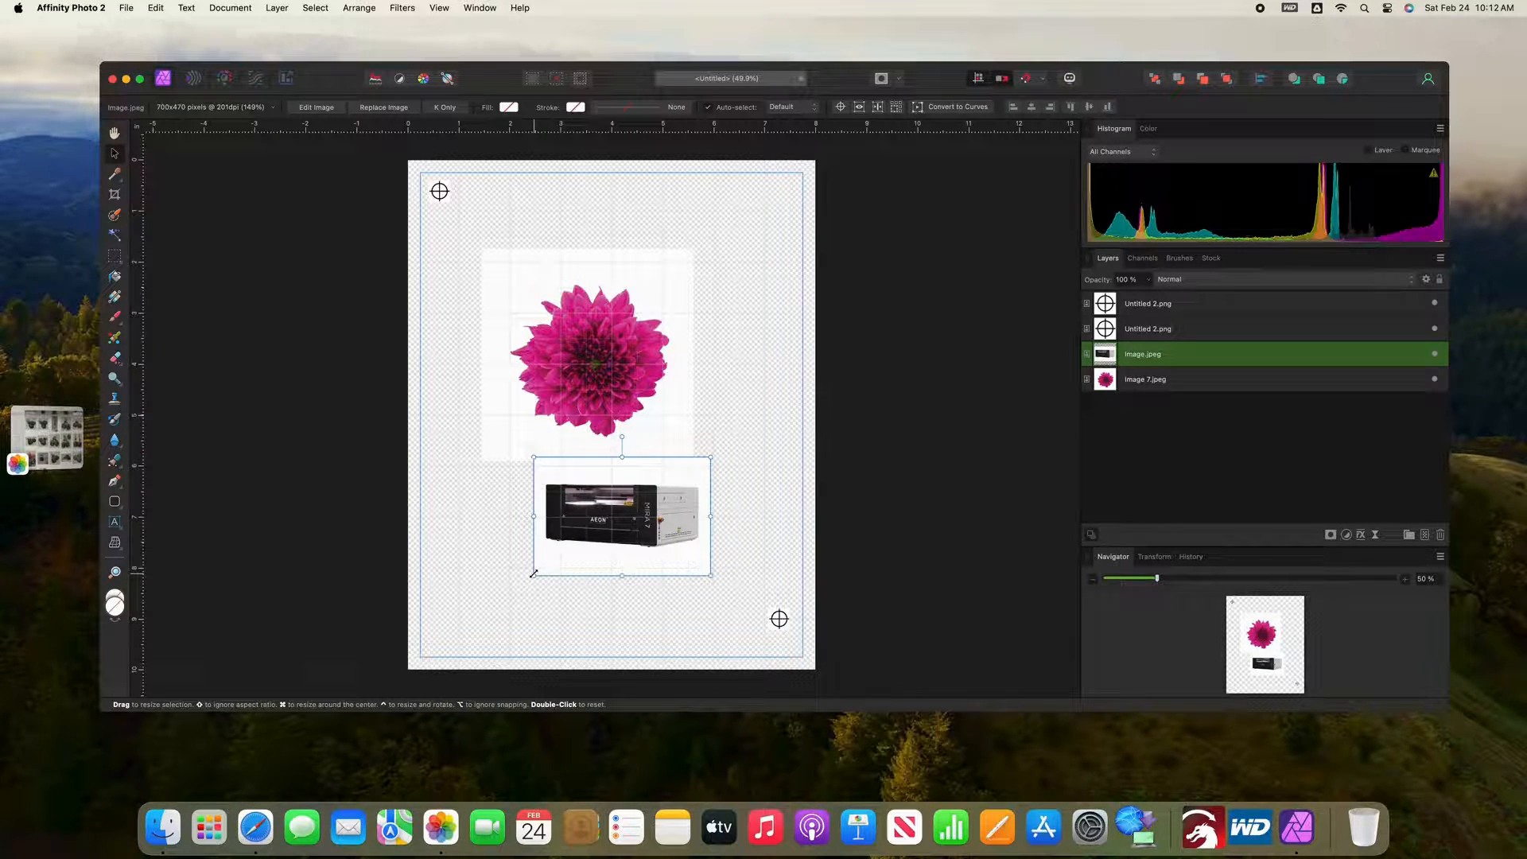
left_click_drag(533, 574, 498, 599)
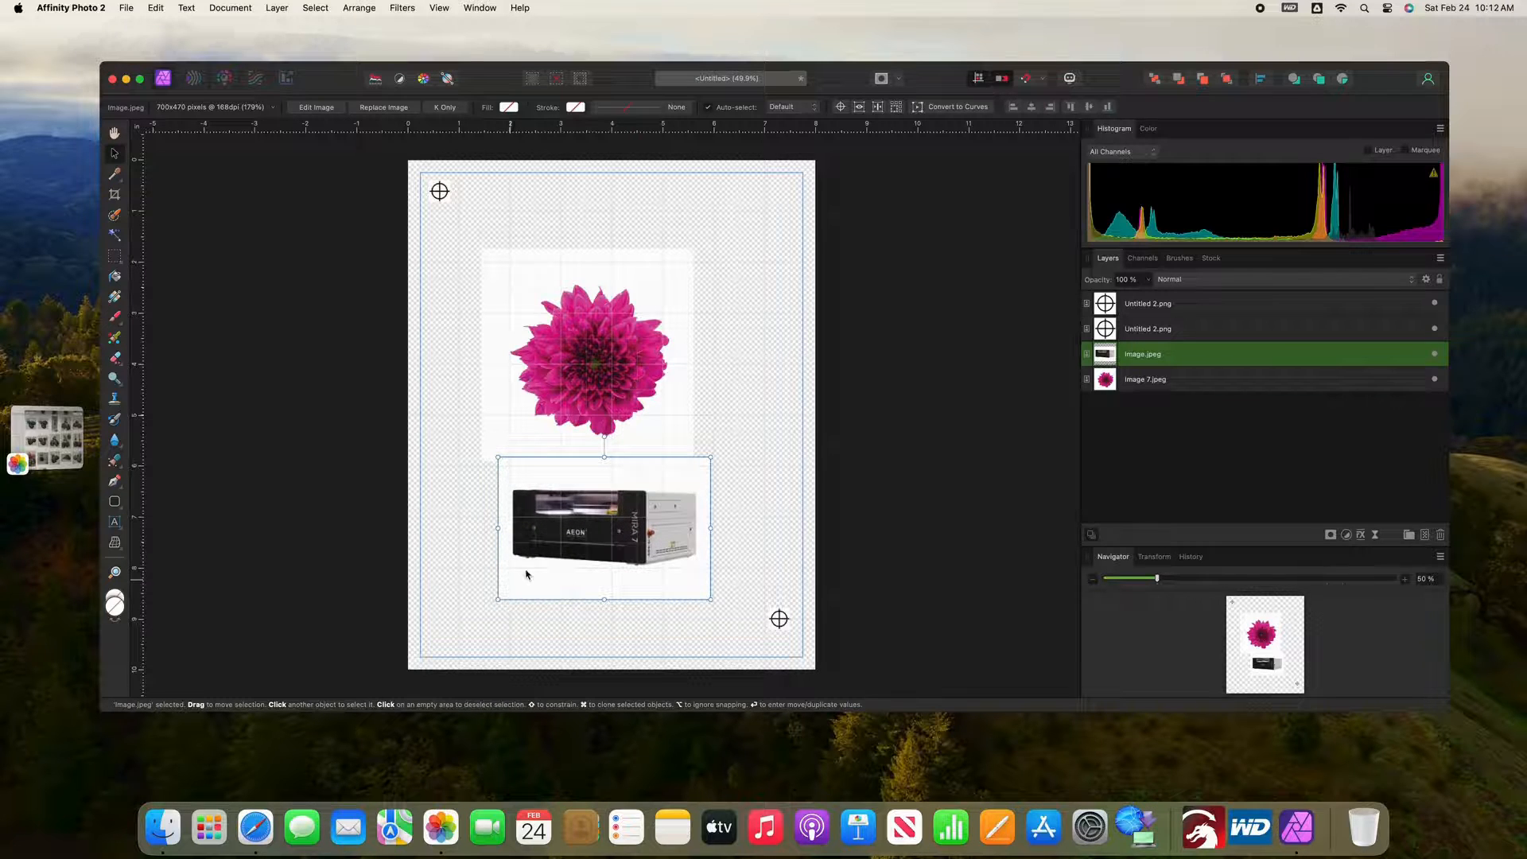
left_click_drag(571, 533, 577, 525)
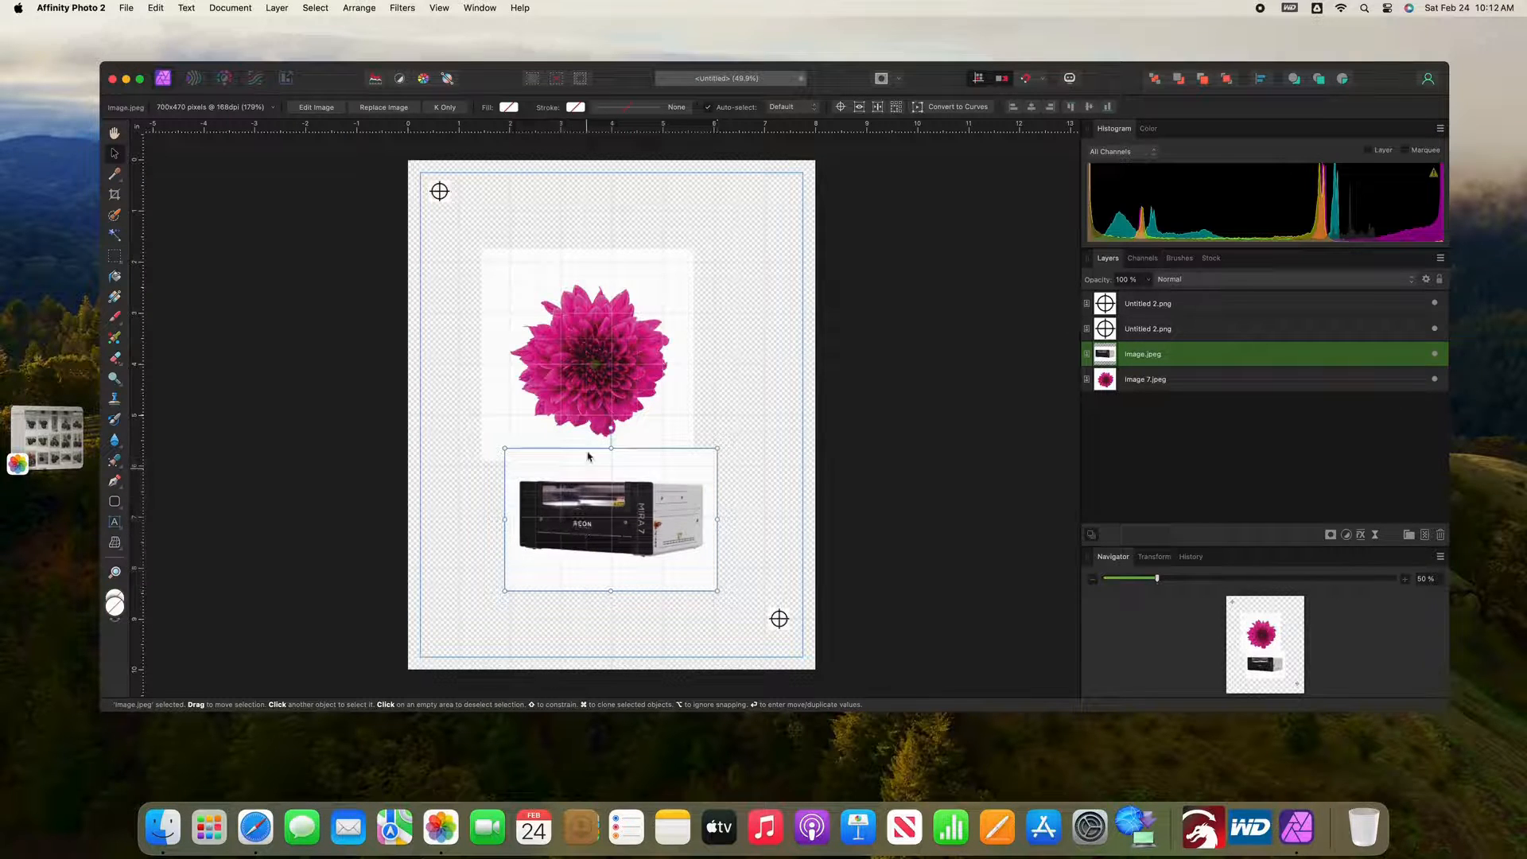
Step: Move the flower beside the top-left registration mark, and enlarge the machine image to about 4.9 inches wide near the bottom-right mark
left_click_drag(587, 367, 535, 311)
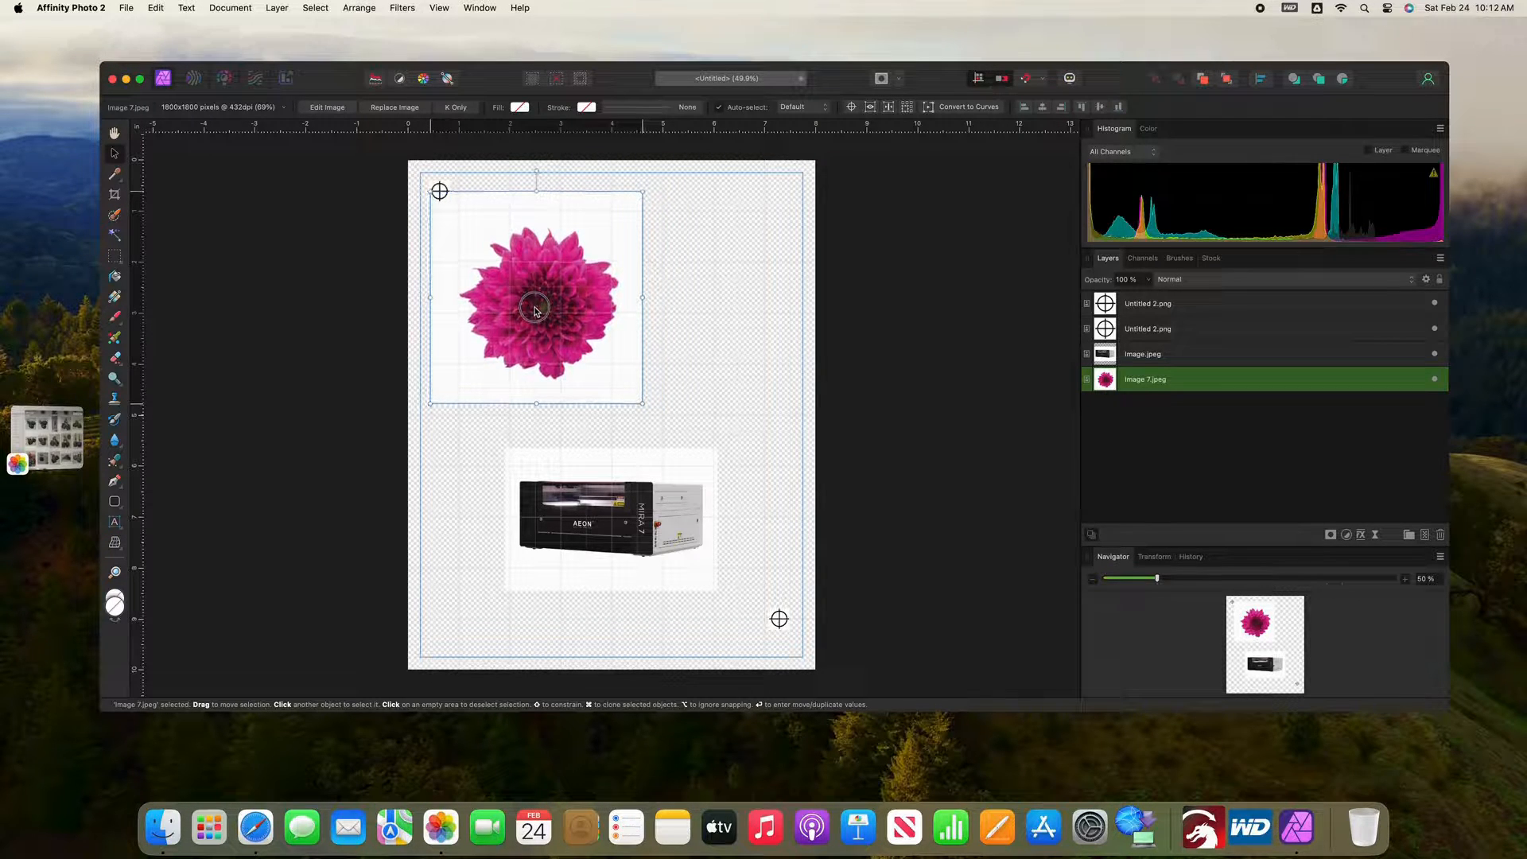
left_click(711, 417)
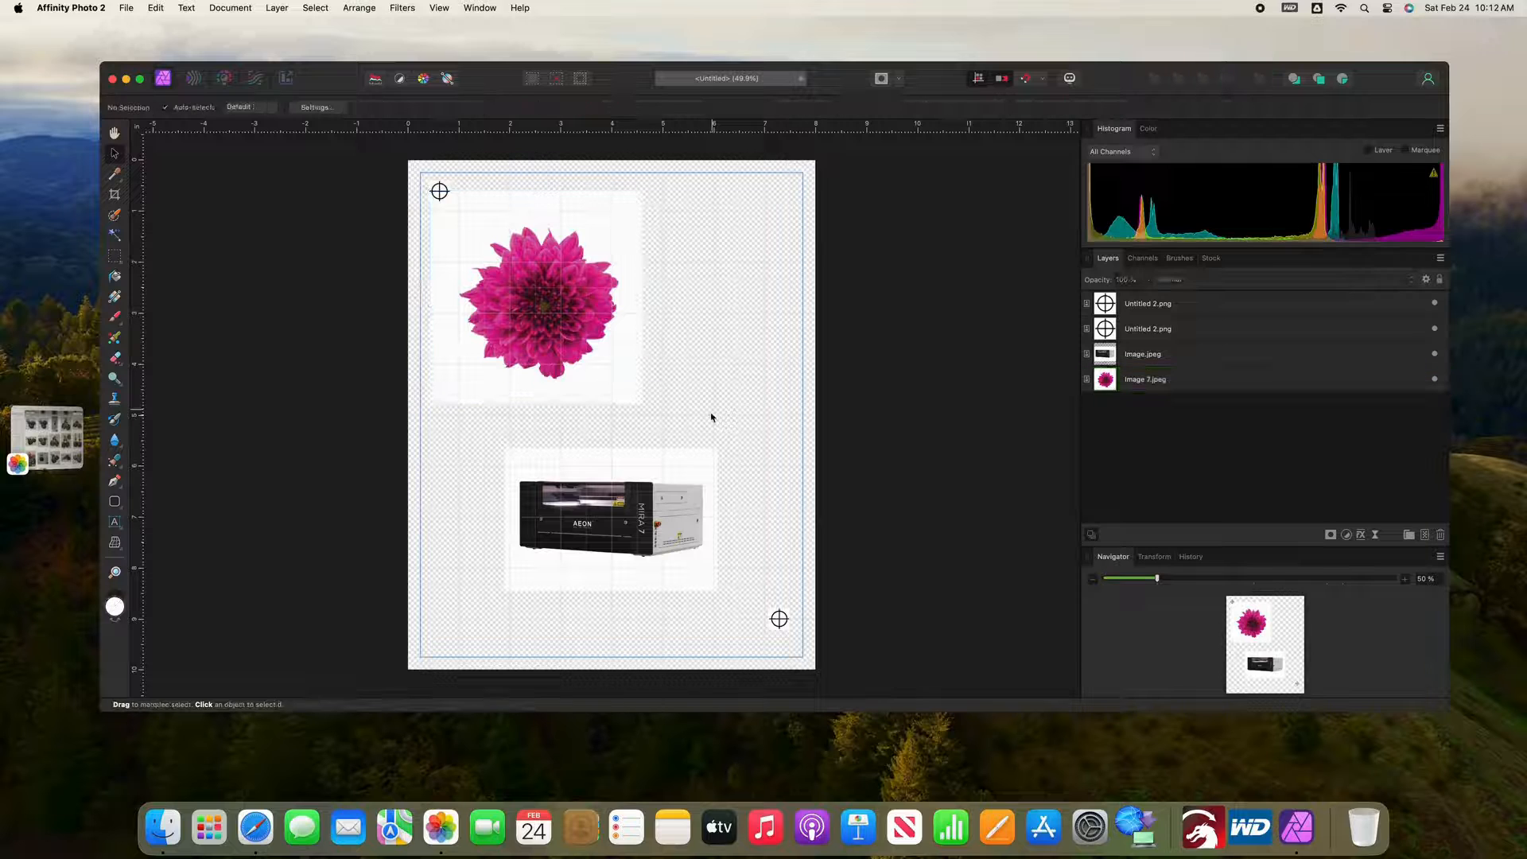
left_click(686, 497)
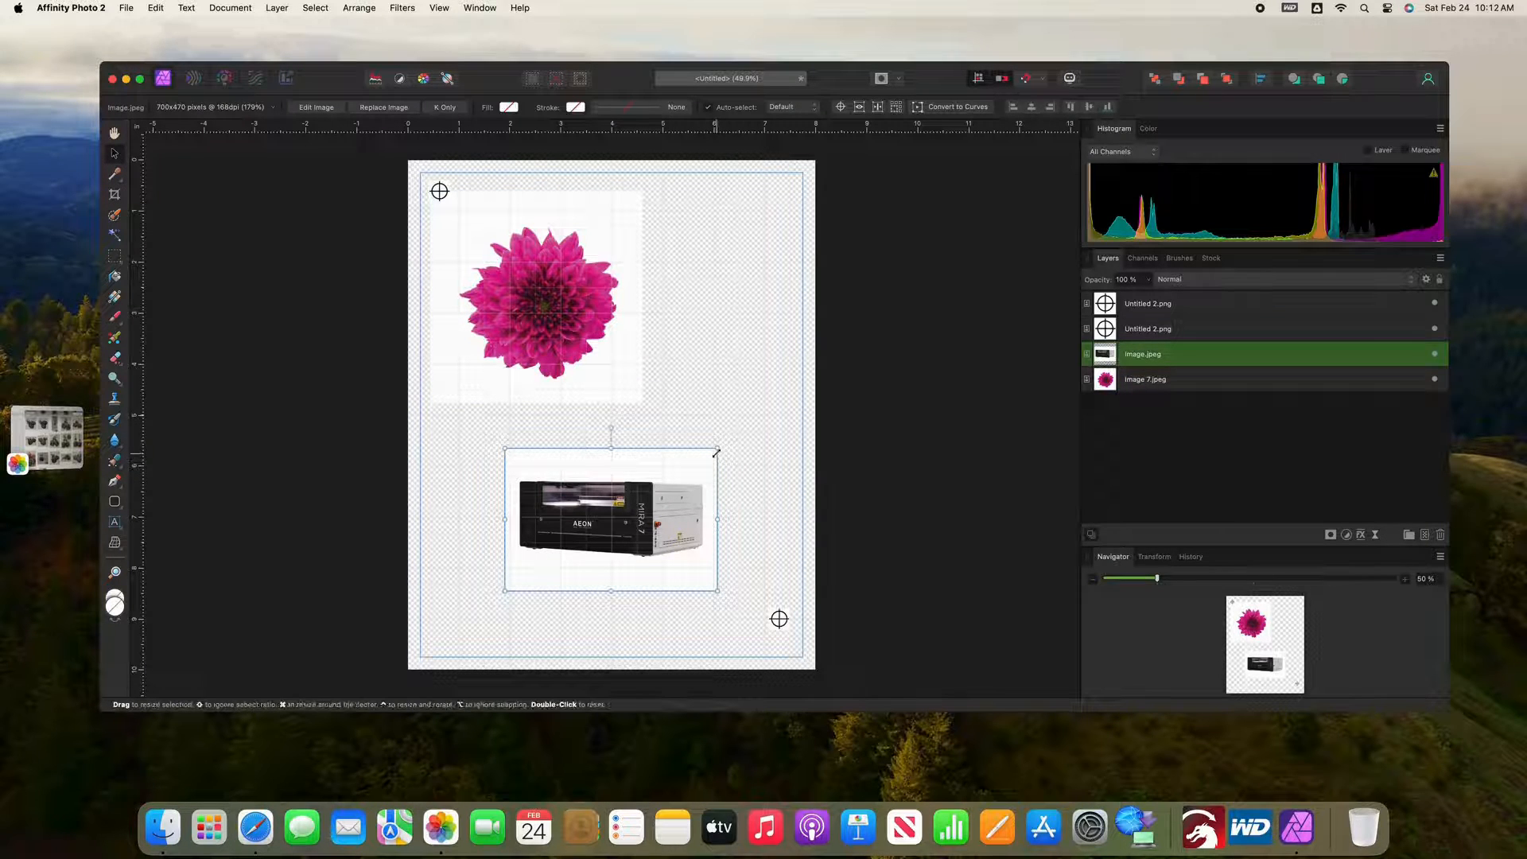
left_click_drag(718, 448, 744, 409)
left_click_drag(668, 491, 681, 497)
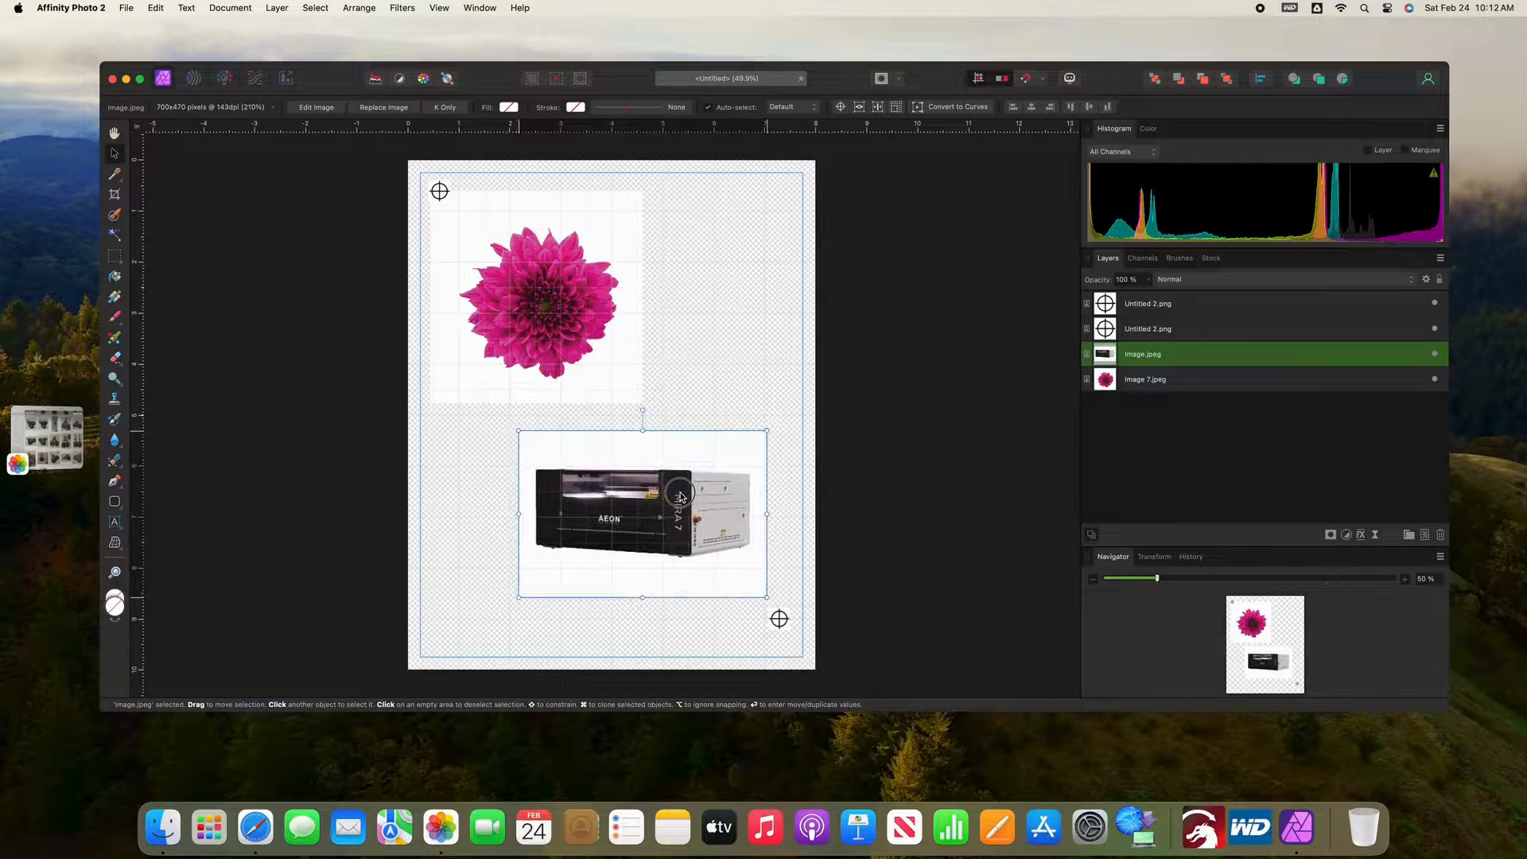
left_click(693, 415)
scroll(684, 406, "down", 1)
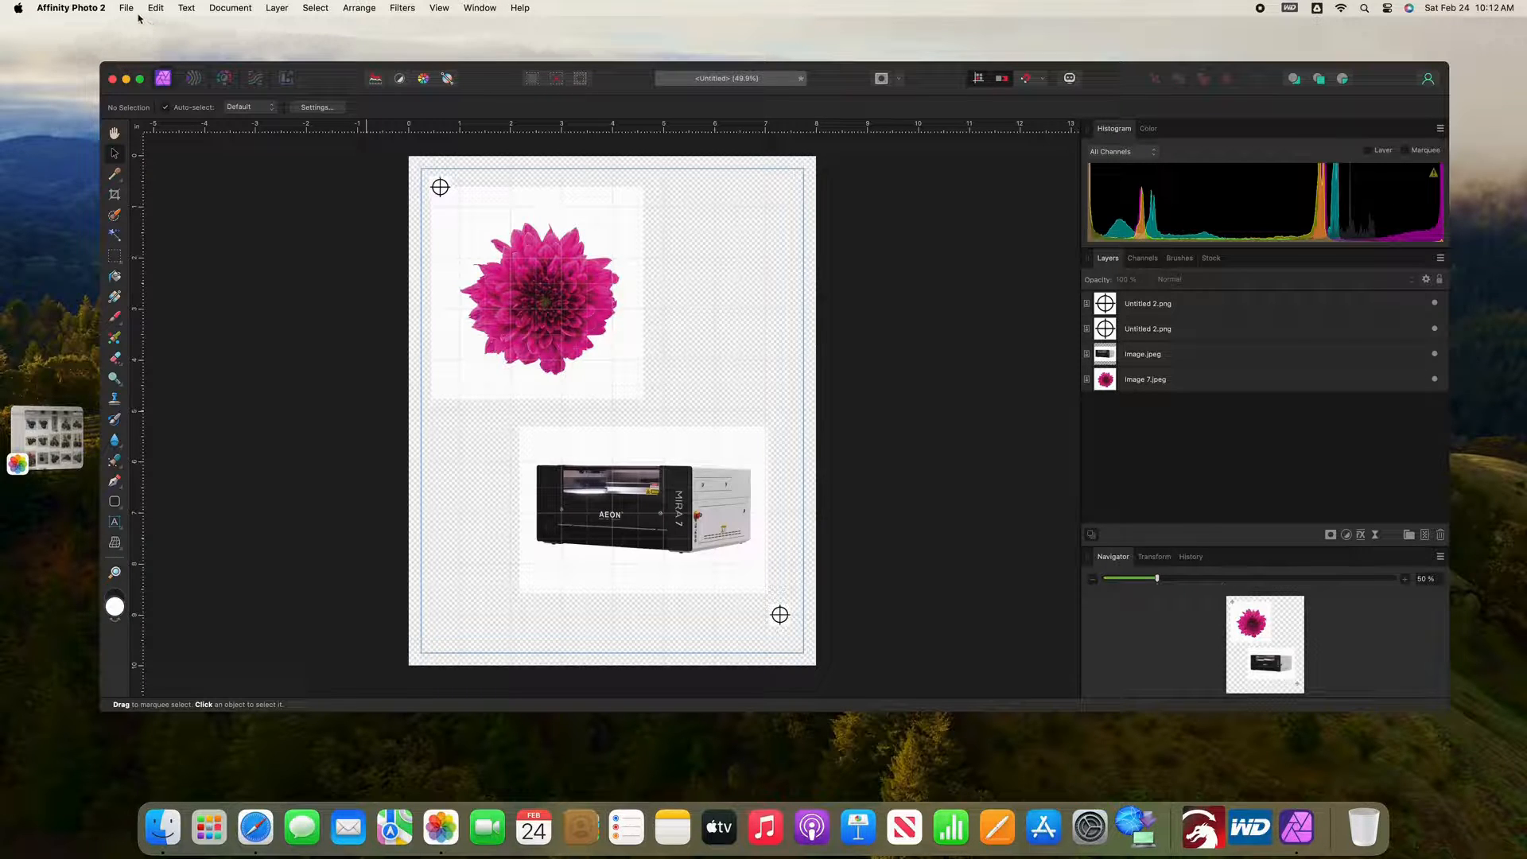
Step: Export the whole document as a 2400 × 3000 px PNG under a new name in the Documents folder
left_click(129, 9)
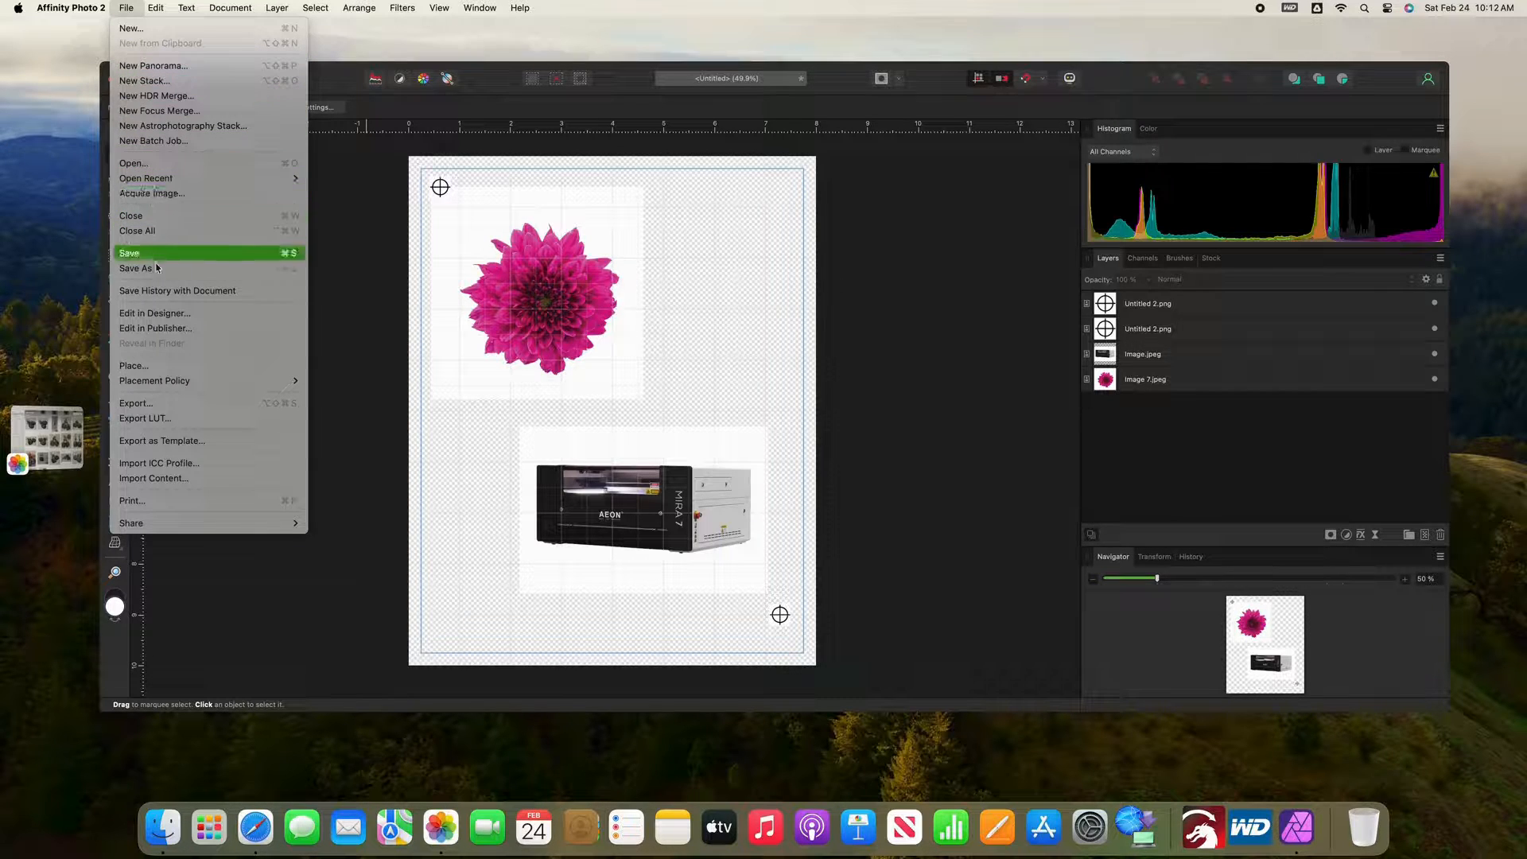
left_click(162, 405)
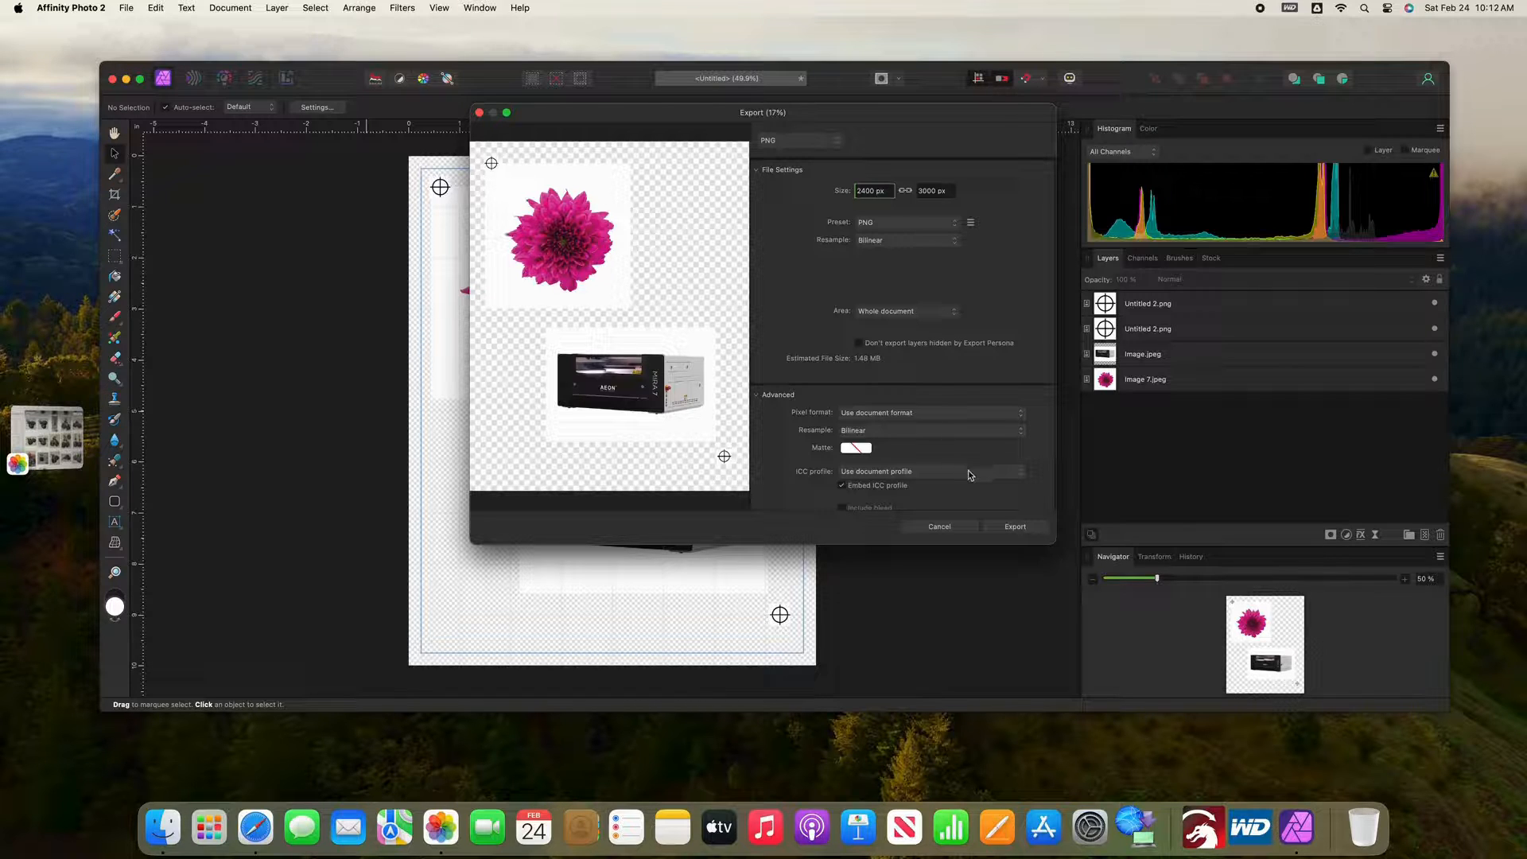
left_click(1015, 527)
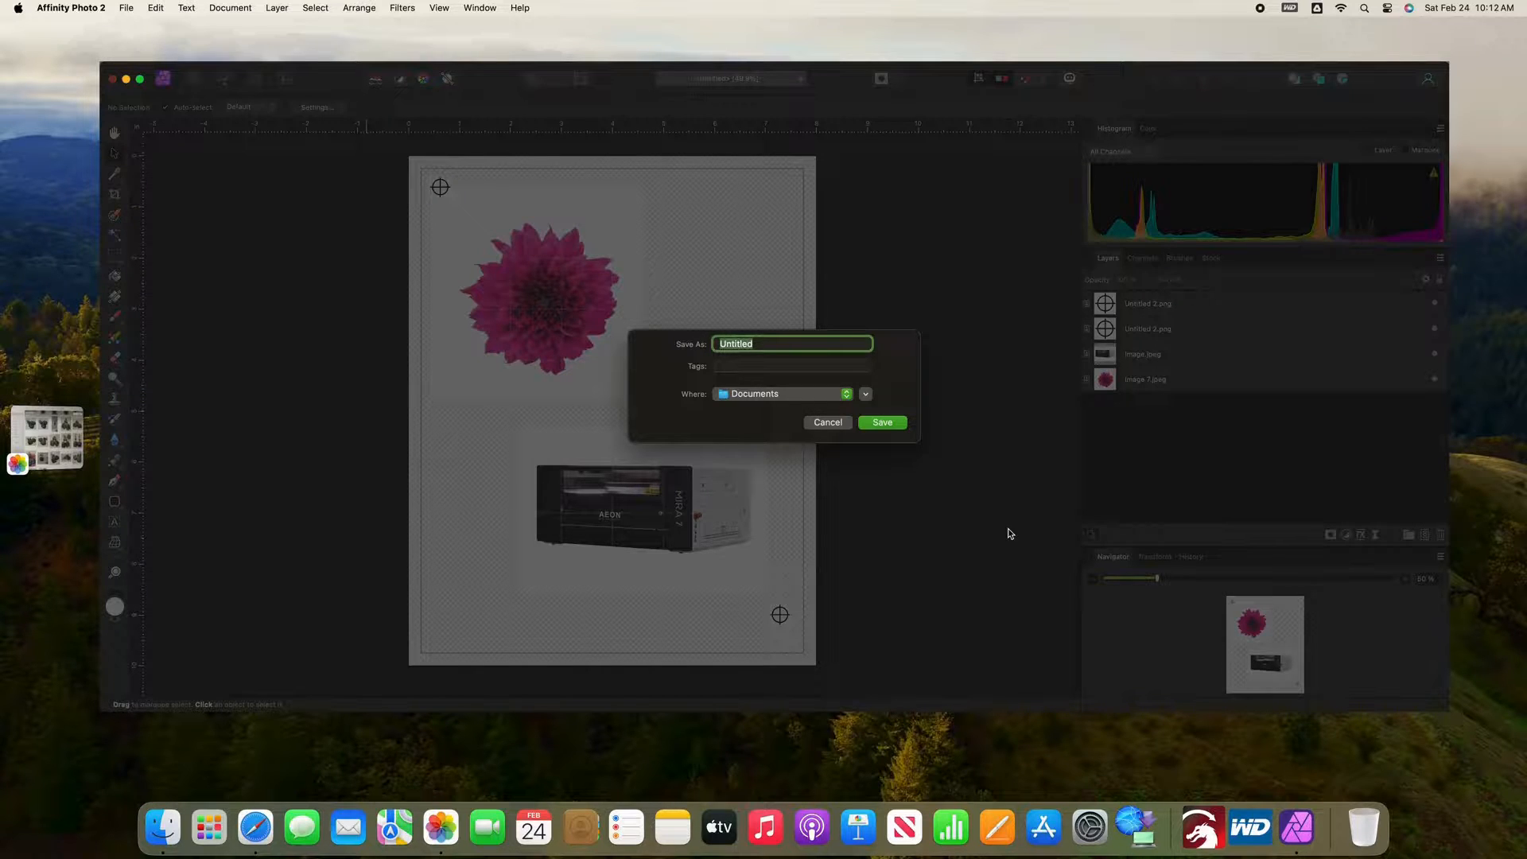
type("MiraPNCDemo")
left_click(890, 427)
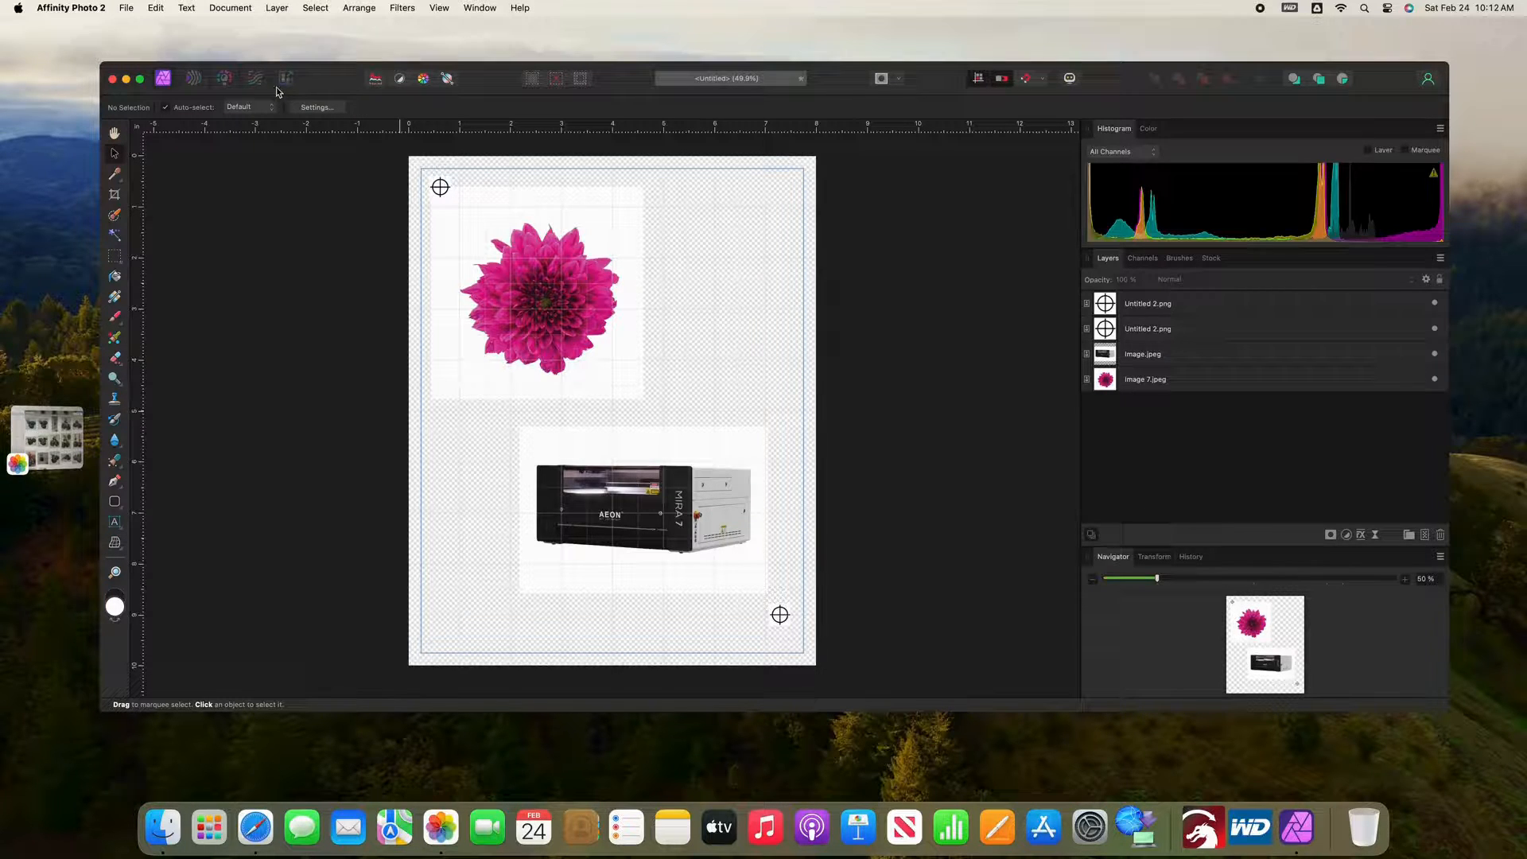
Step: Print one color copy of the entire document on US Letter paper at 100% scale with the Canon TS9500 series printer
left_click(130, 8)
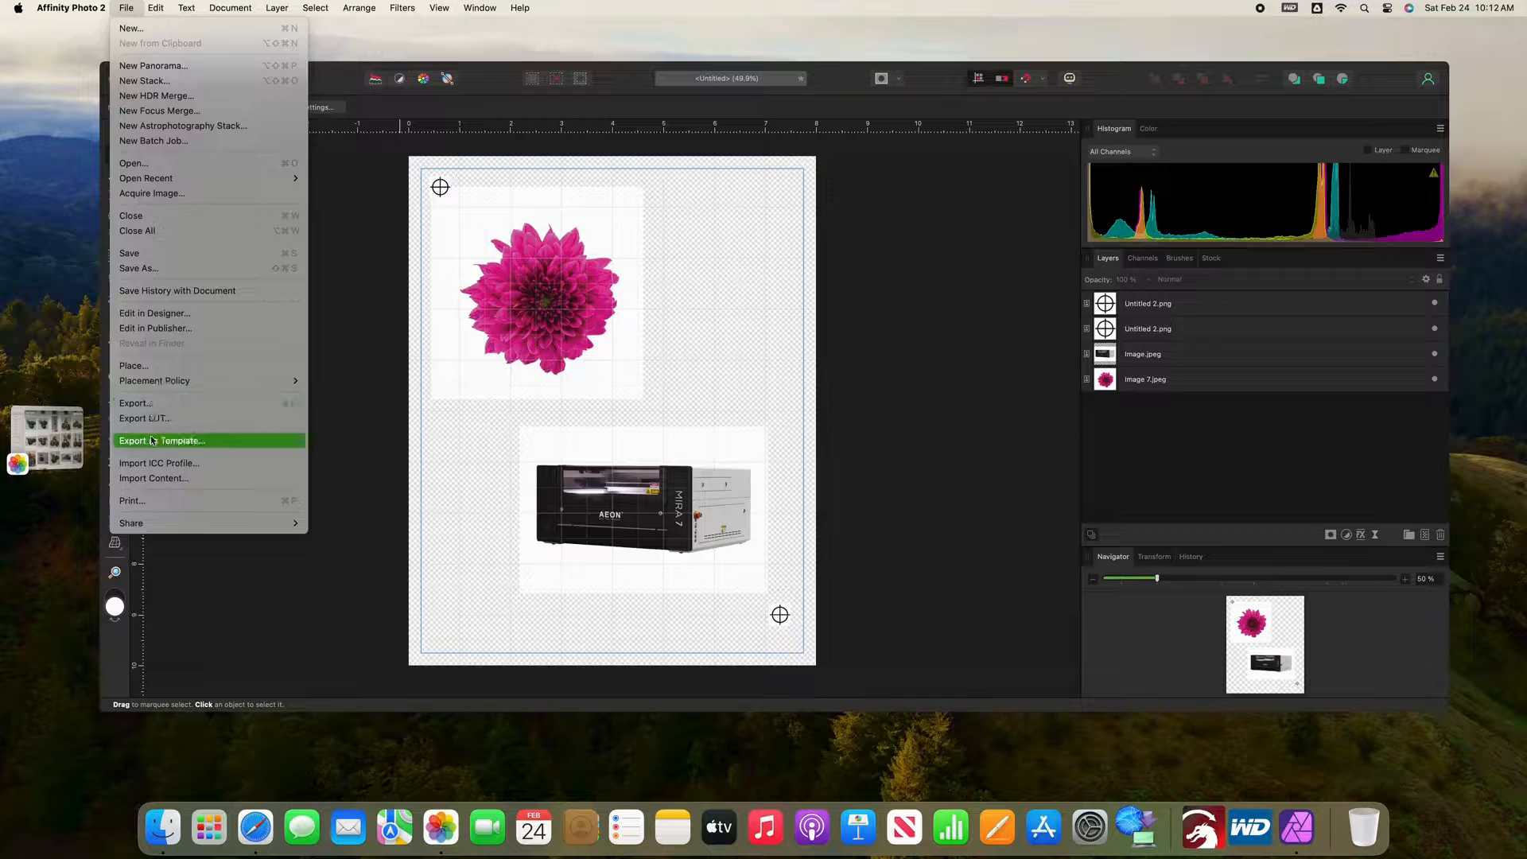
left_click(153, 501)
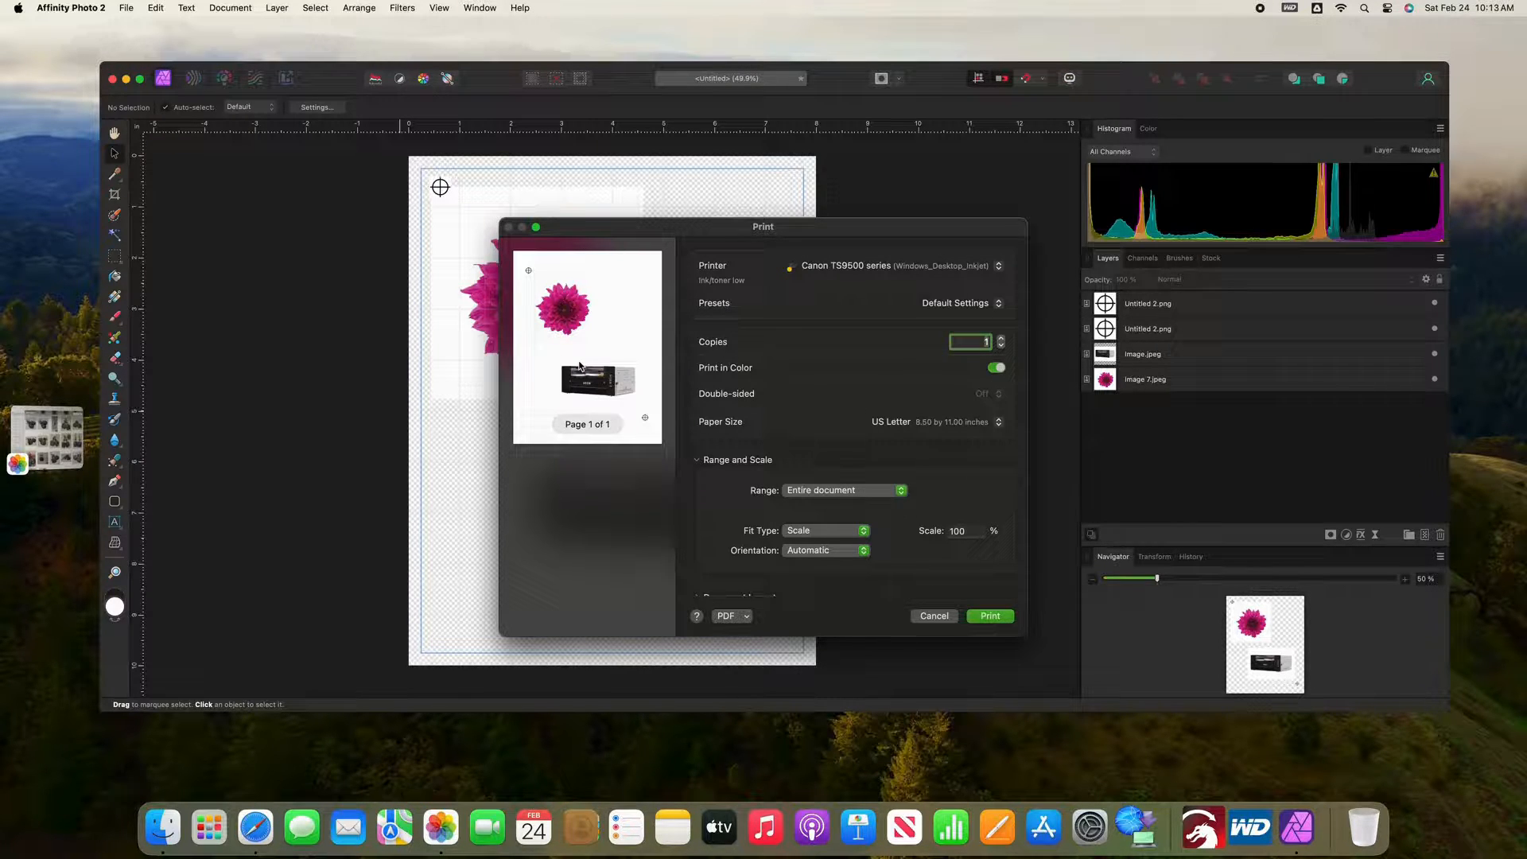
left_click(1005, 623)
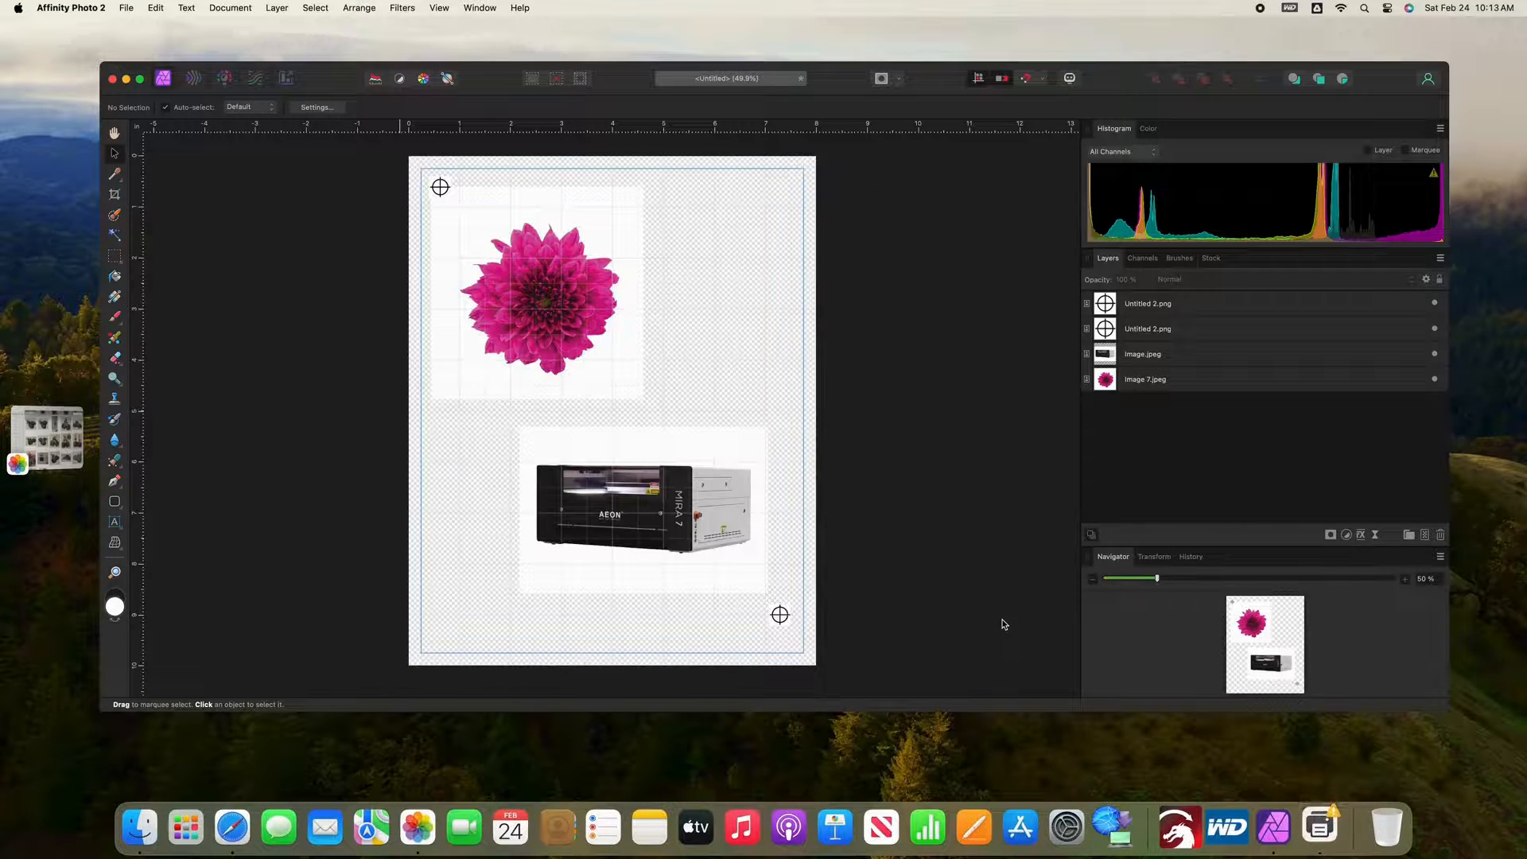
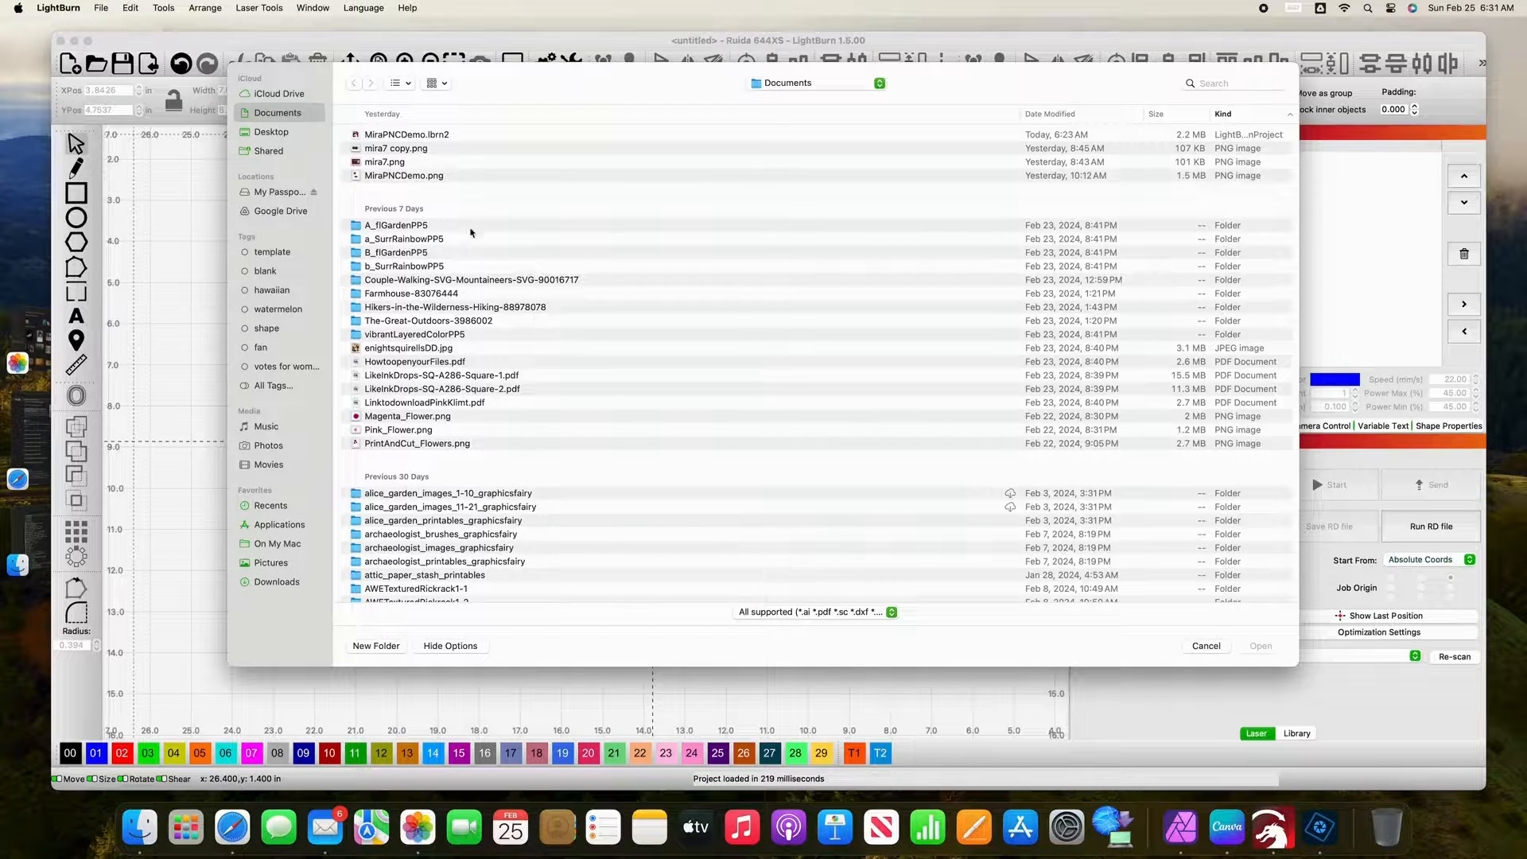
Step: Import MiraPNCDemo.png from the Documents folder and move the image toward the origin corner of the laser bed
left_click(427, 178)
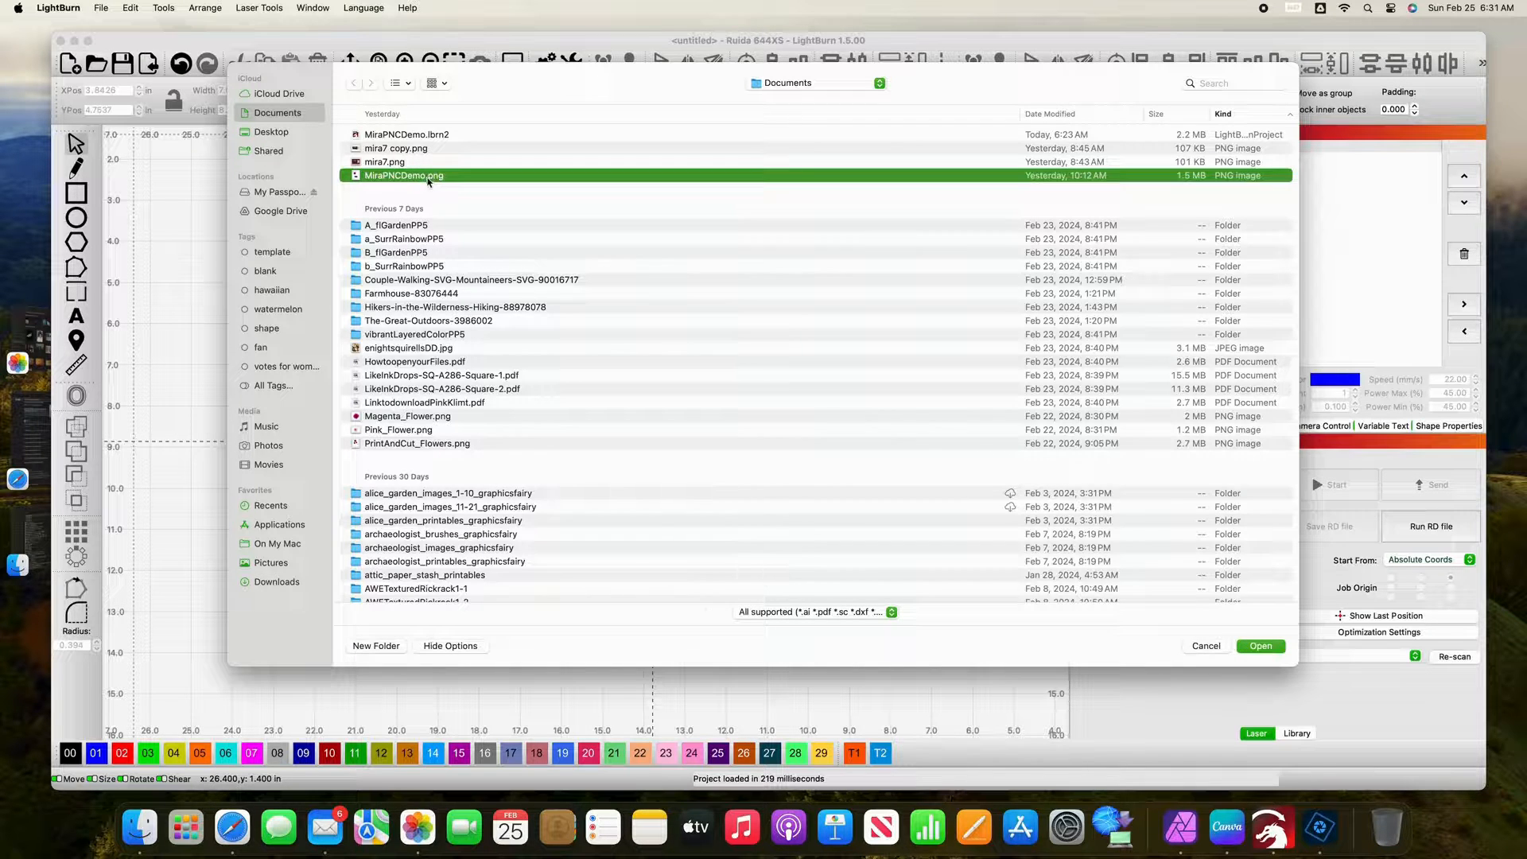
left_click(1251, 651)
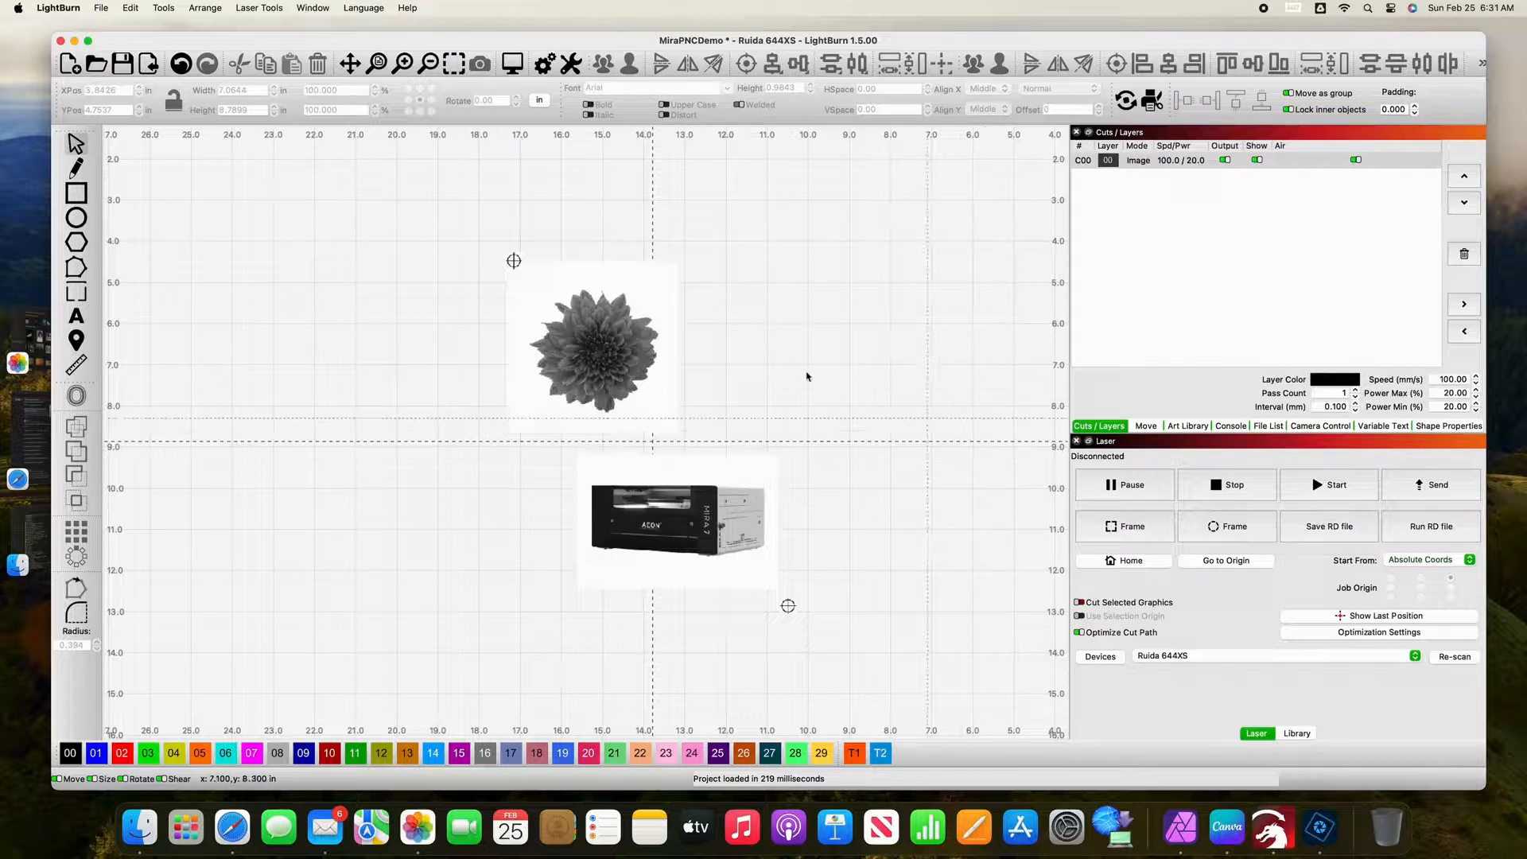
left_click_drag(625, 335, 843, 248)
scroll(818, 291, "up", 3)
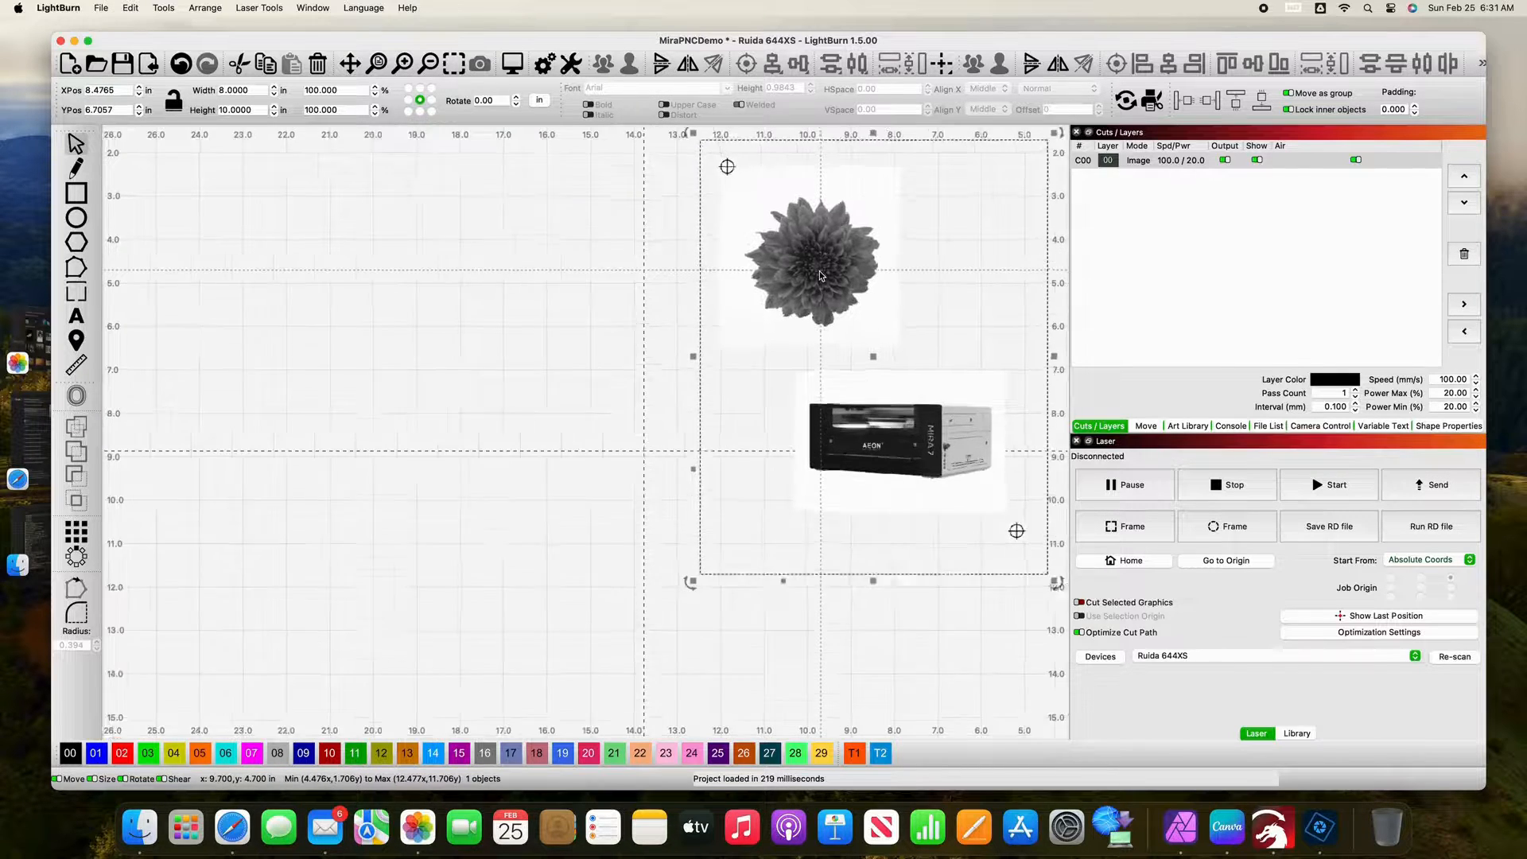
Step: Place the imported image just inside the bed's origin corner, centered at about X 4.57 in, Y 5.52 in
scroll(818, 291, "down", 3)
scroll(813, 291, "down", 3)
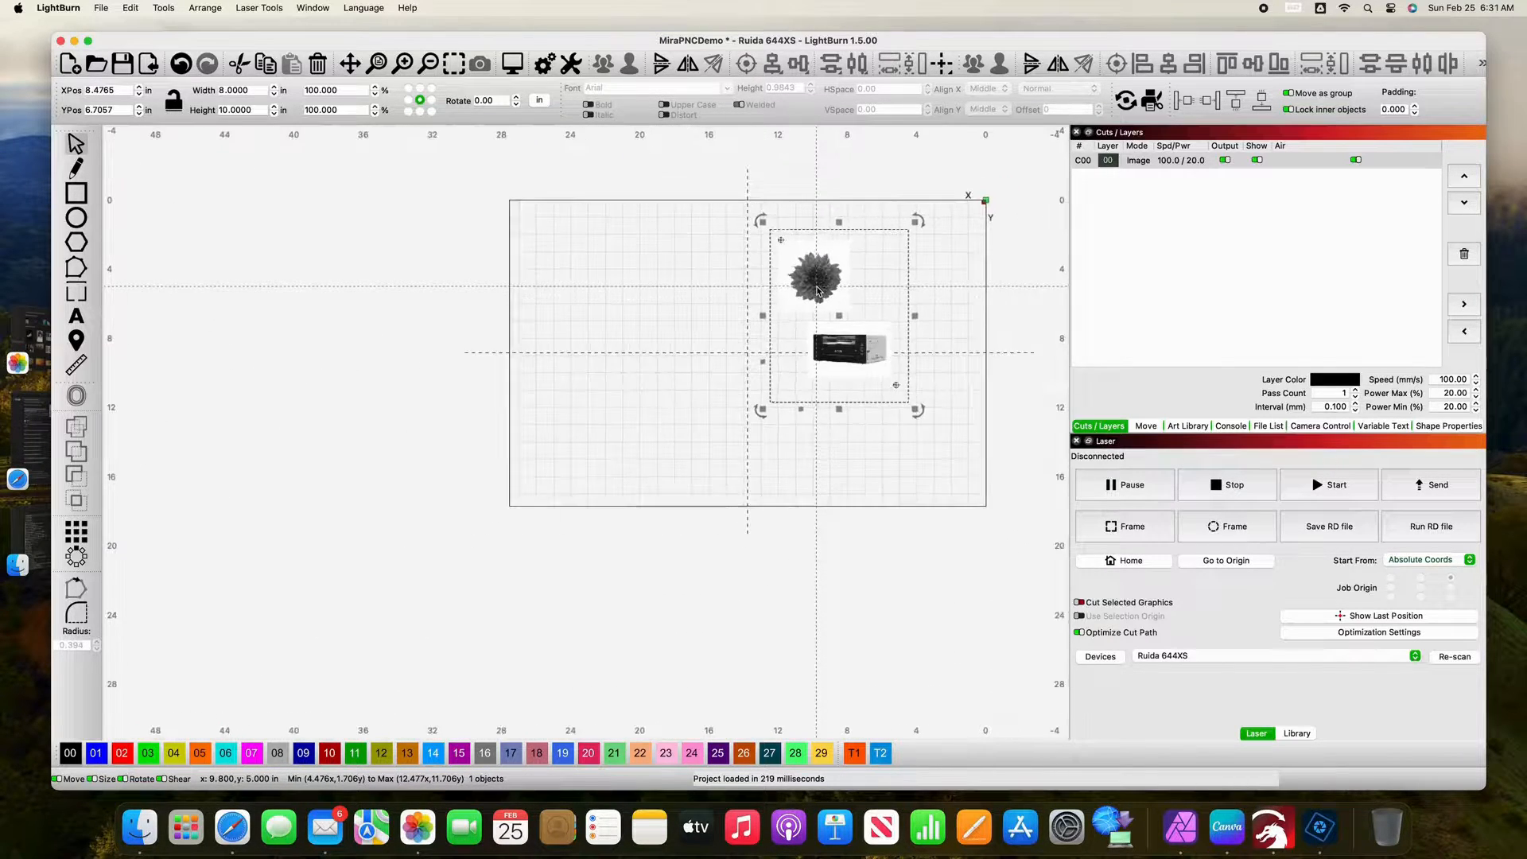
key("space")
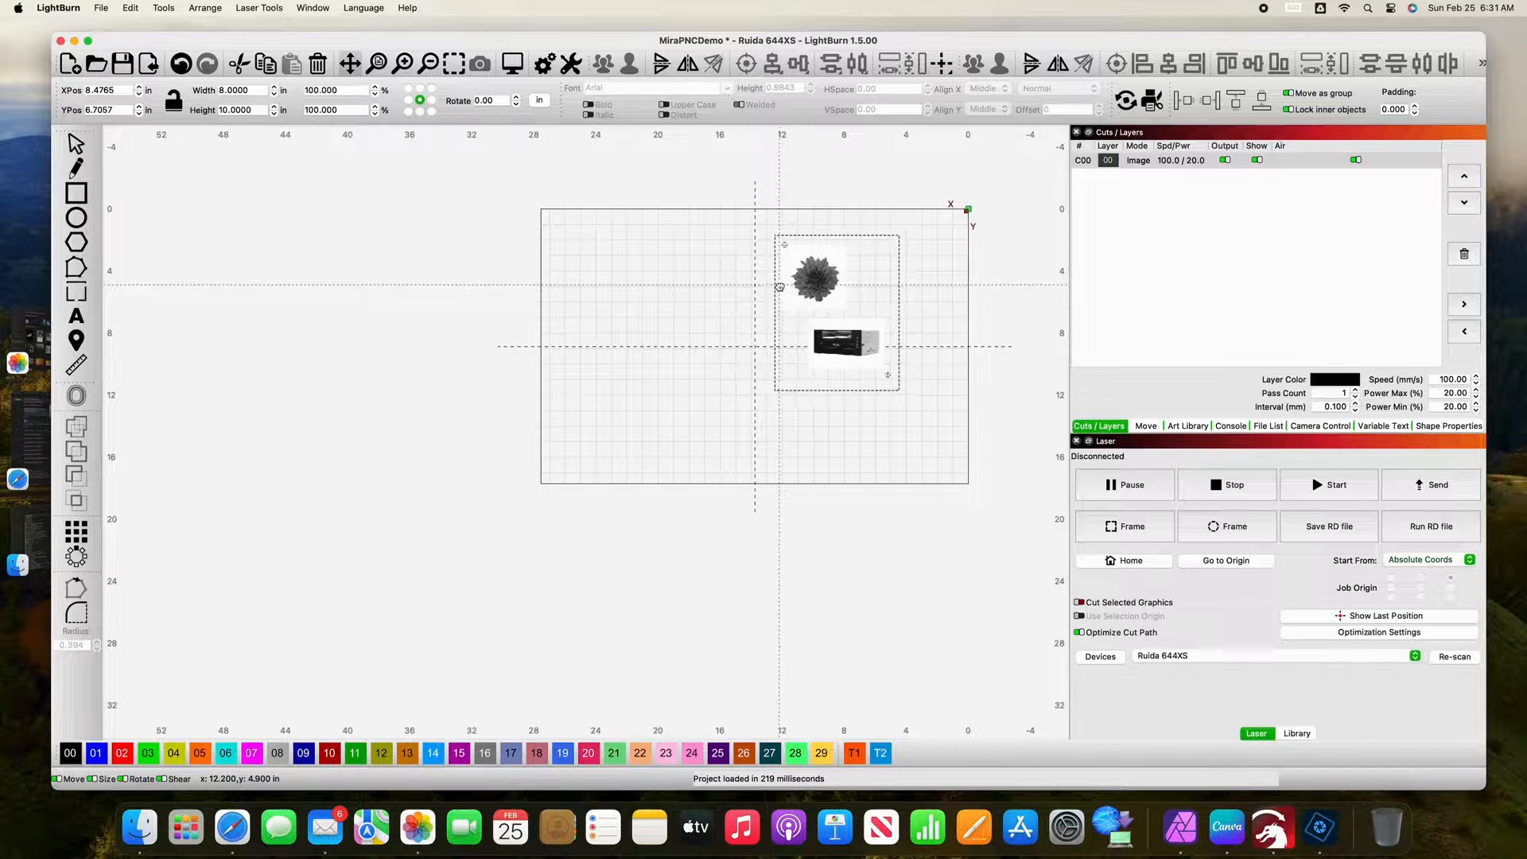
left_click_drag(777, 287, 695, 321)
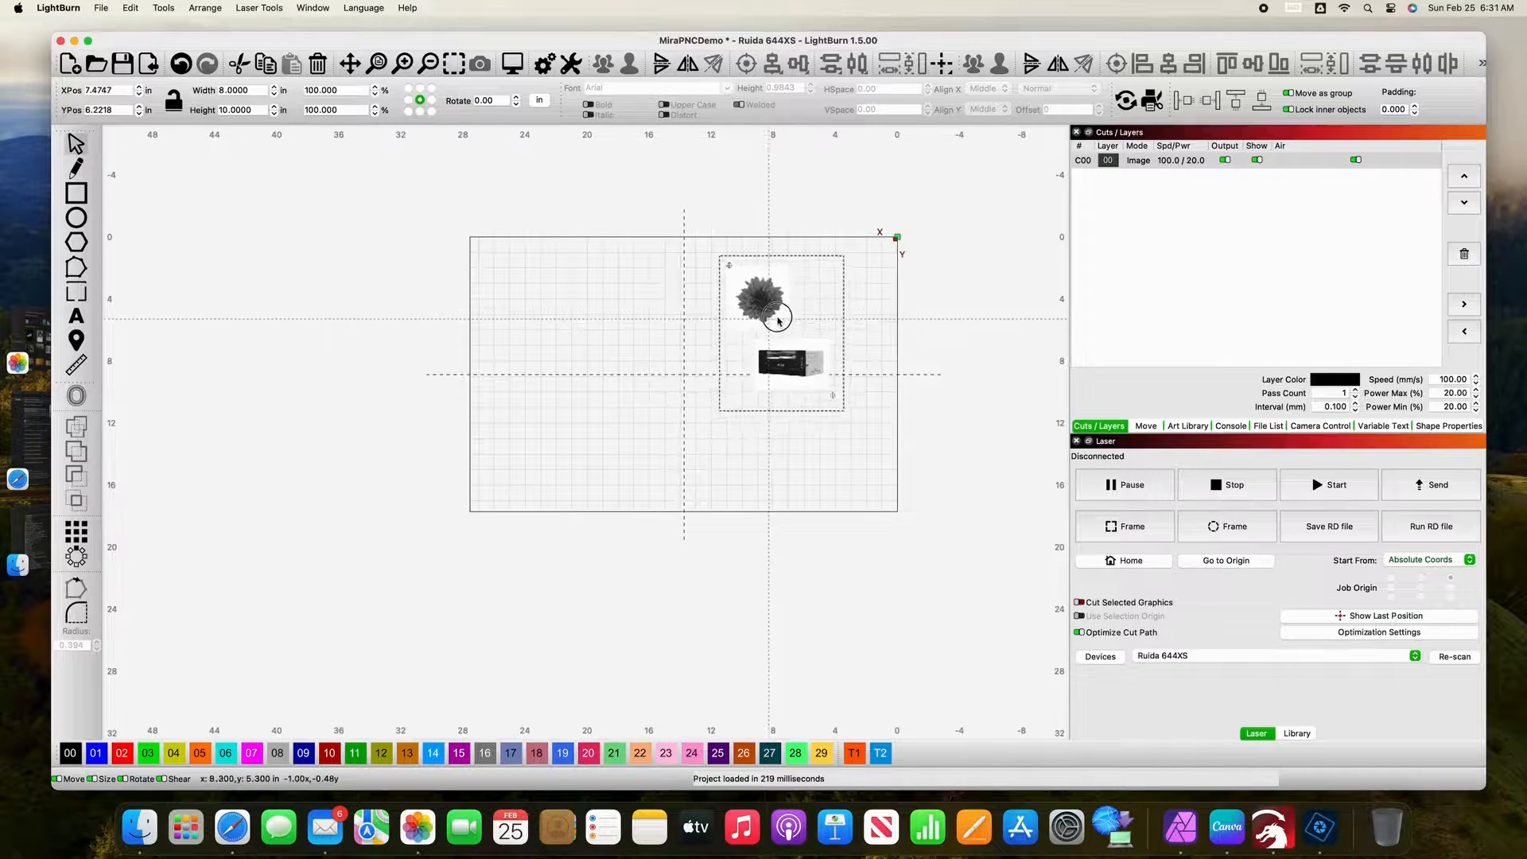
left_click_drag(805, 313, 811, 309)
scroll(812, 308, "up", 1)
scroll(811, 309, "up", 3)
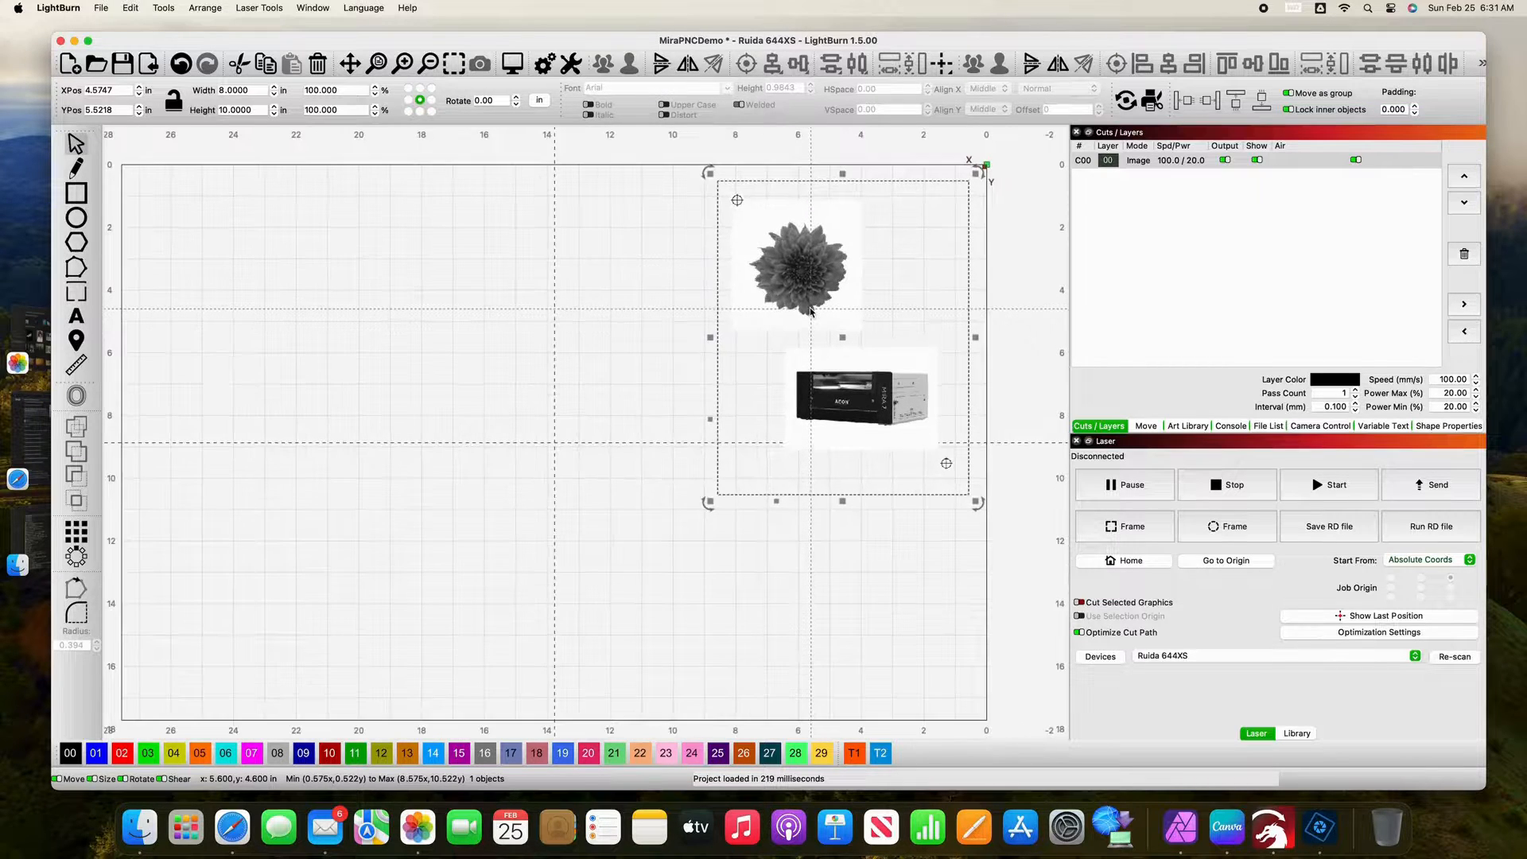
scroll(812, 309, "up", 2)
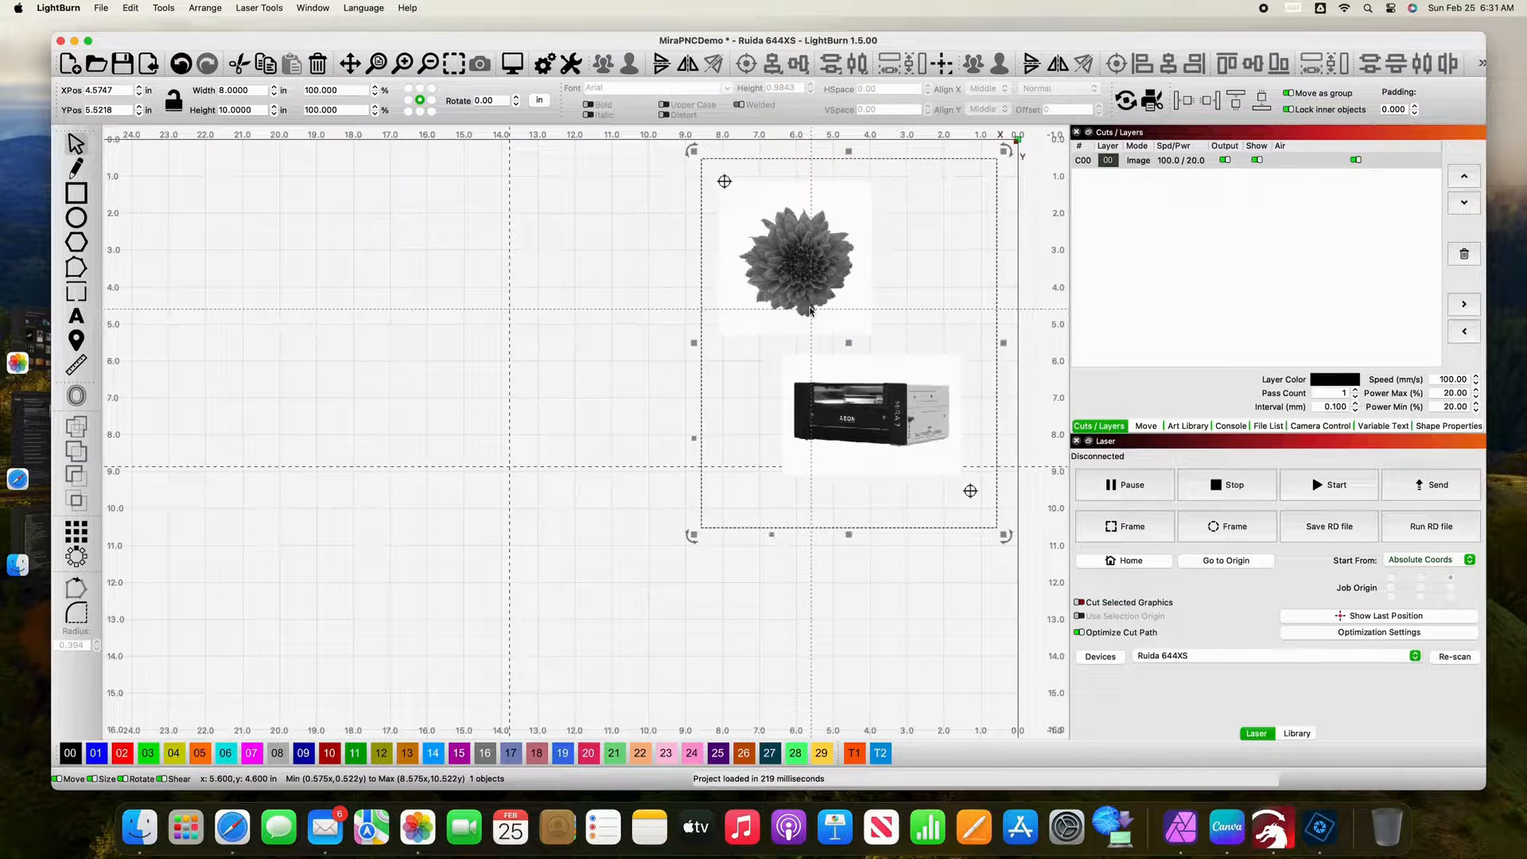
key("space")
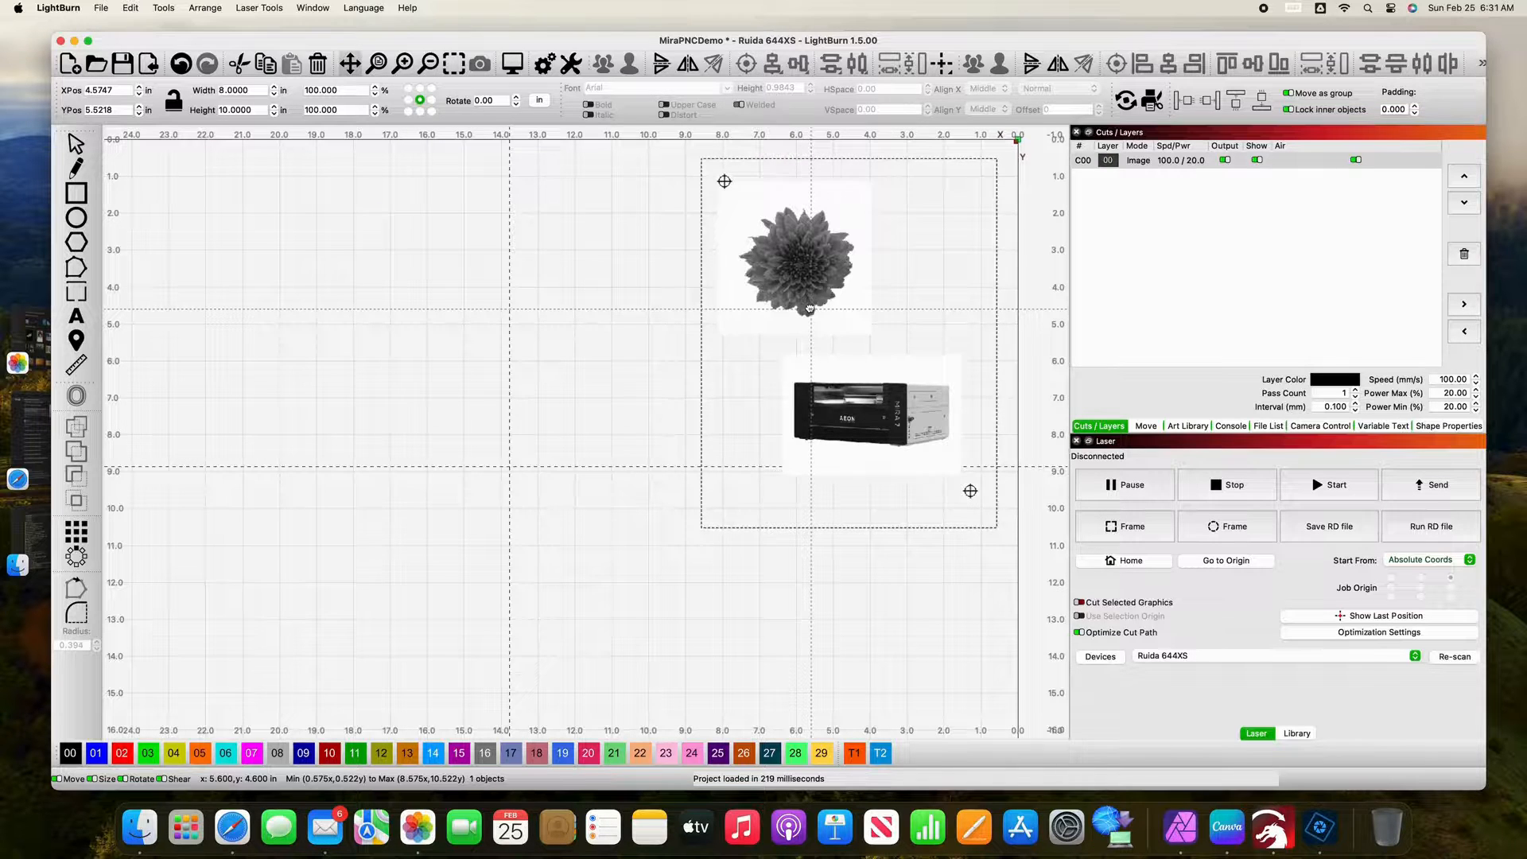
left_click_drag(810, 309, 823, 322)
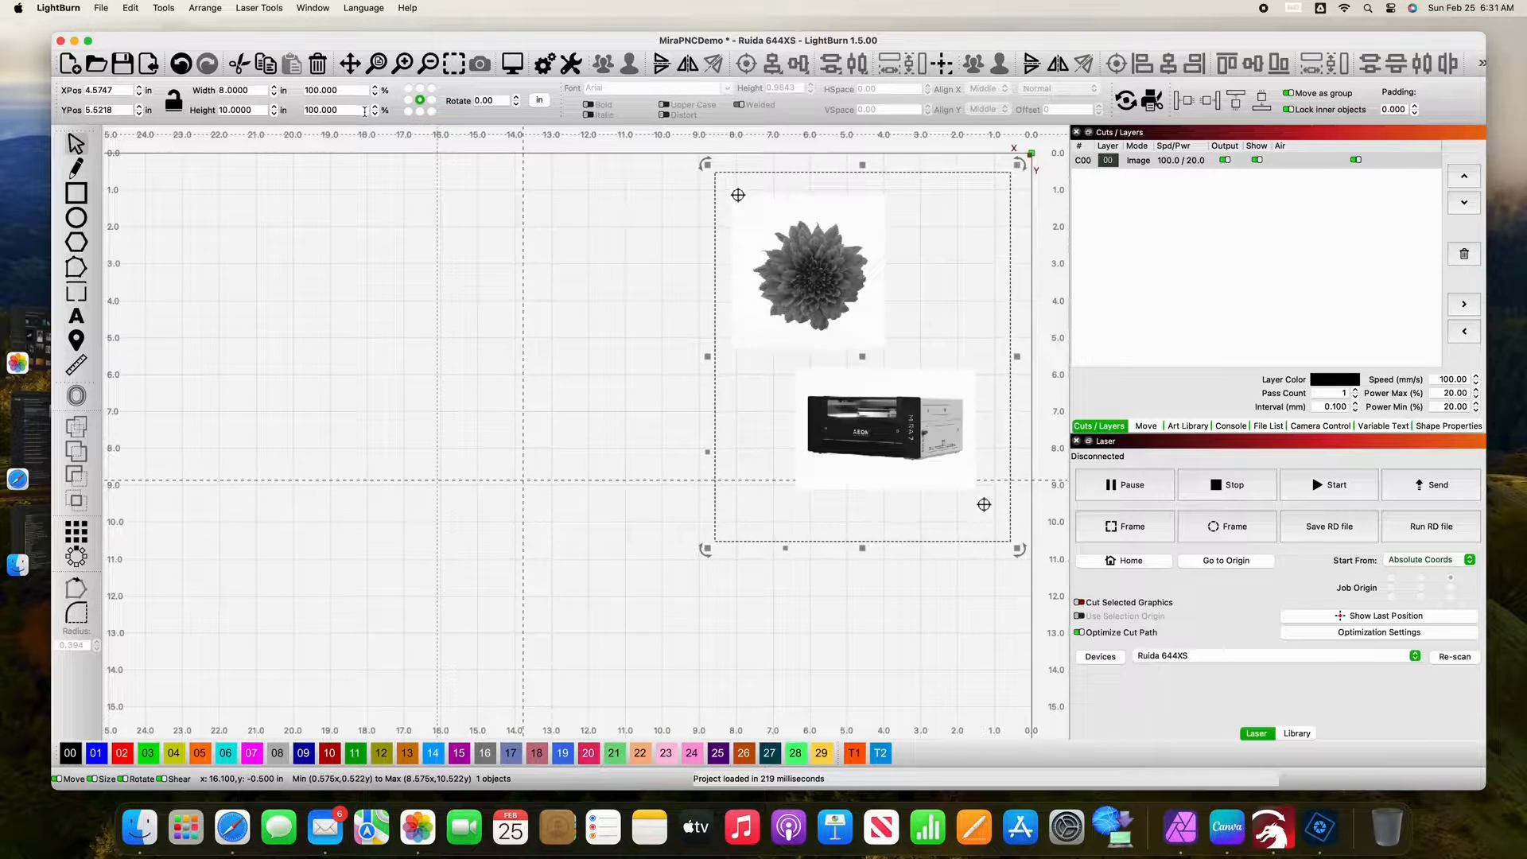
Step: Trace the imported image with the threshold set to 233, keeping the original image
left_click(165, 8)
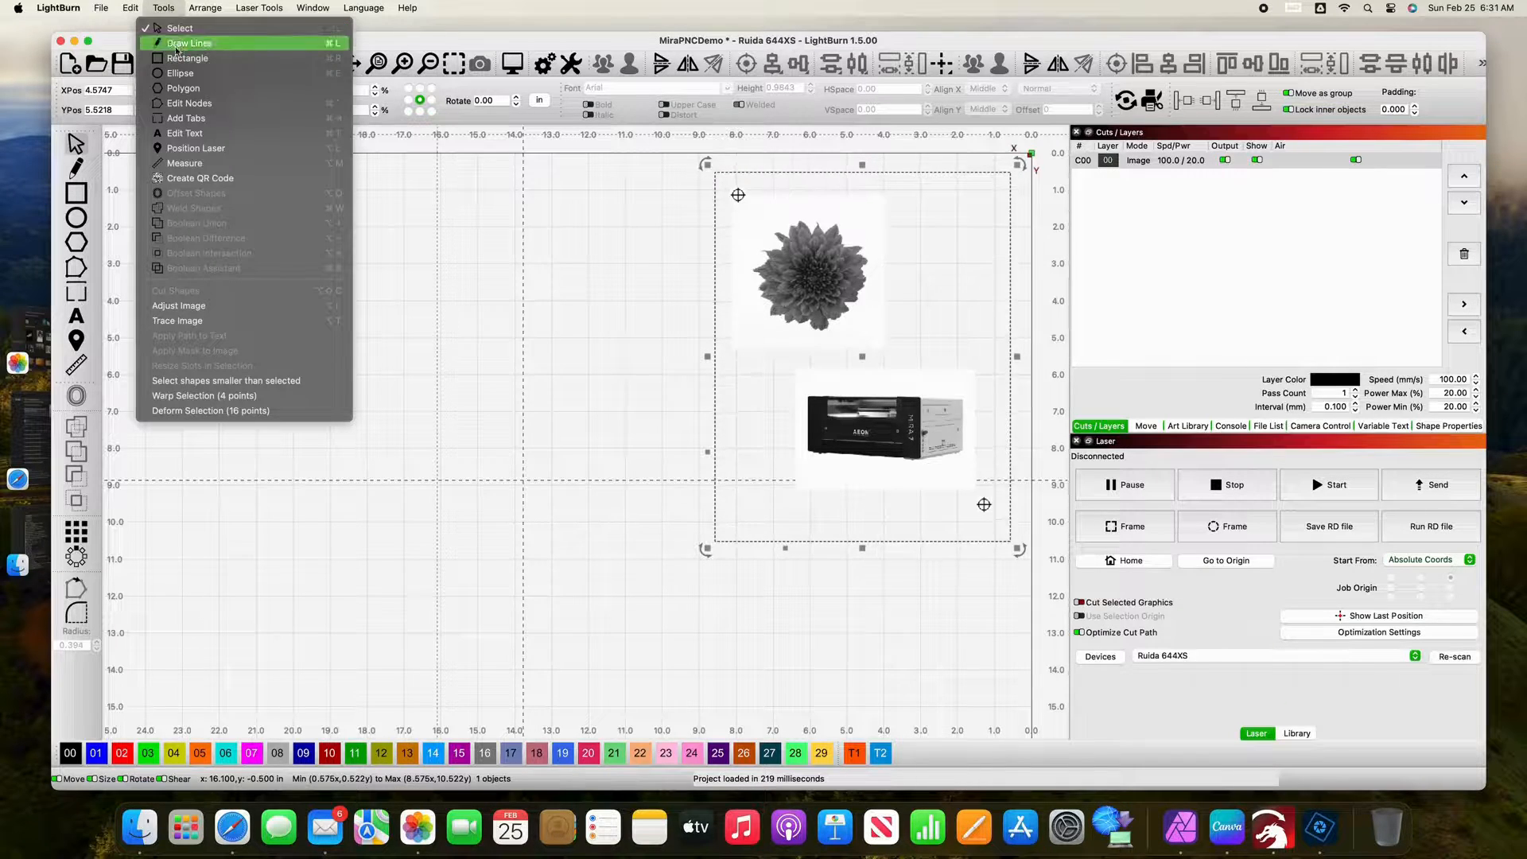
left_click(191, 322)
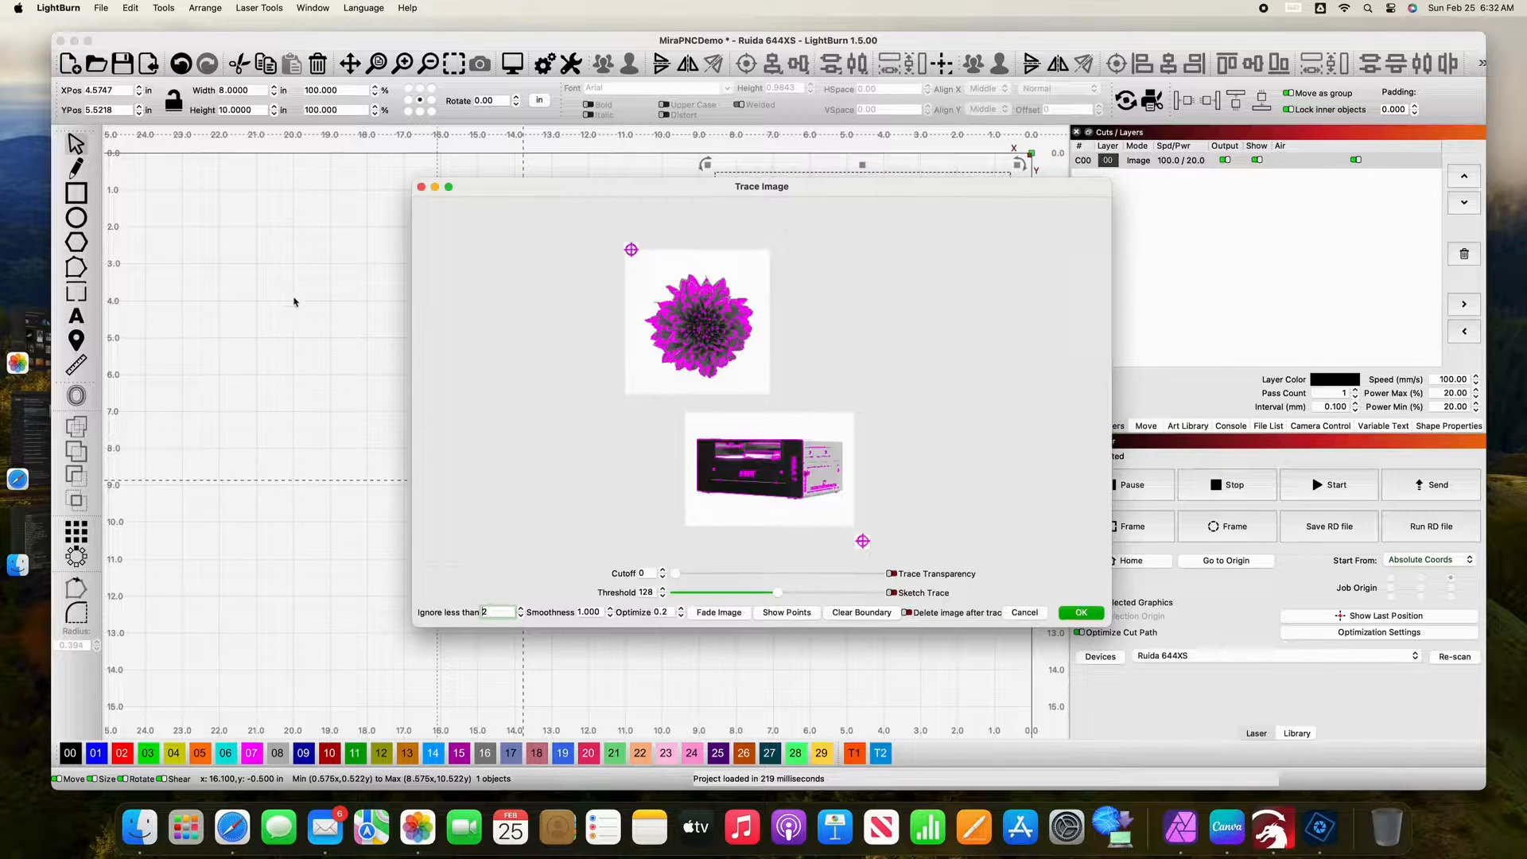
left_click(450, 189)
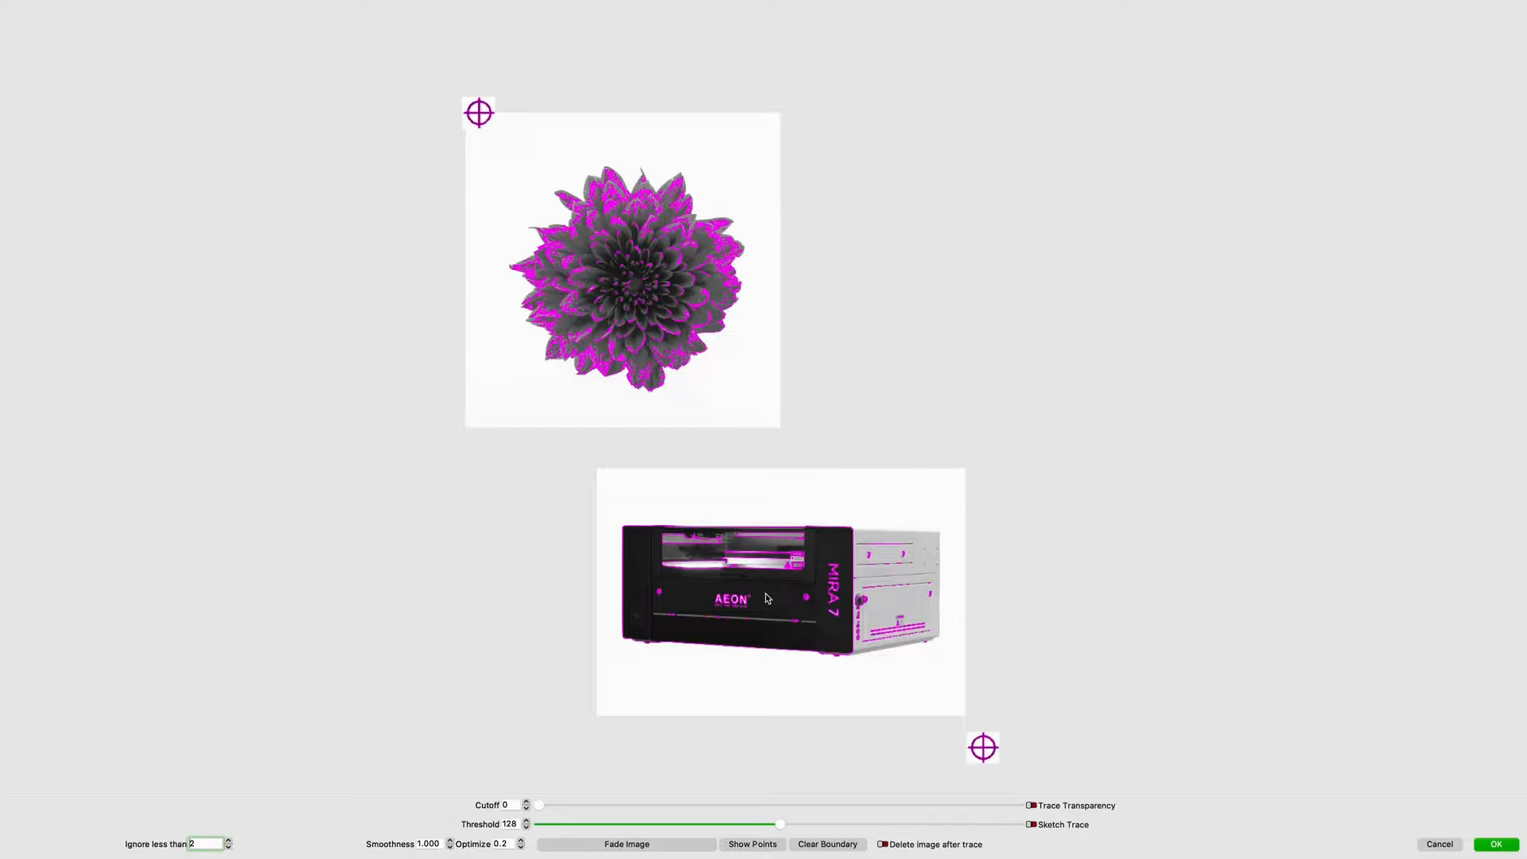
scroll(767, 598, "down", 1)
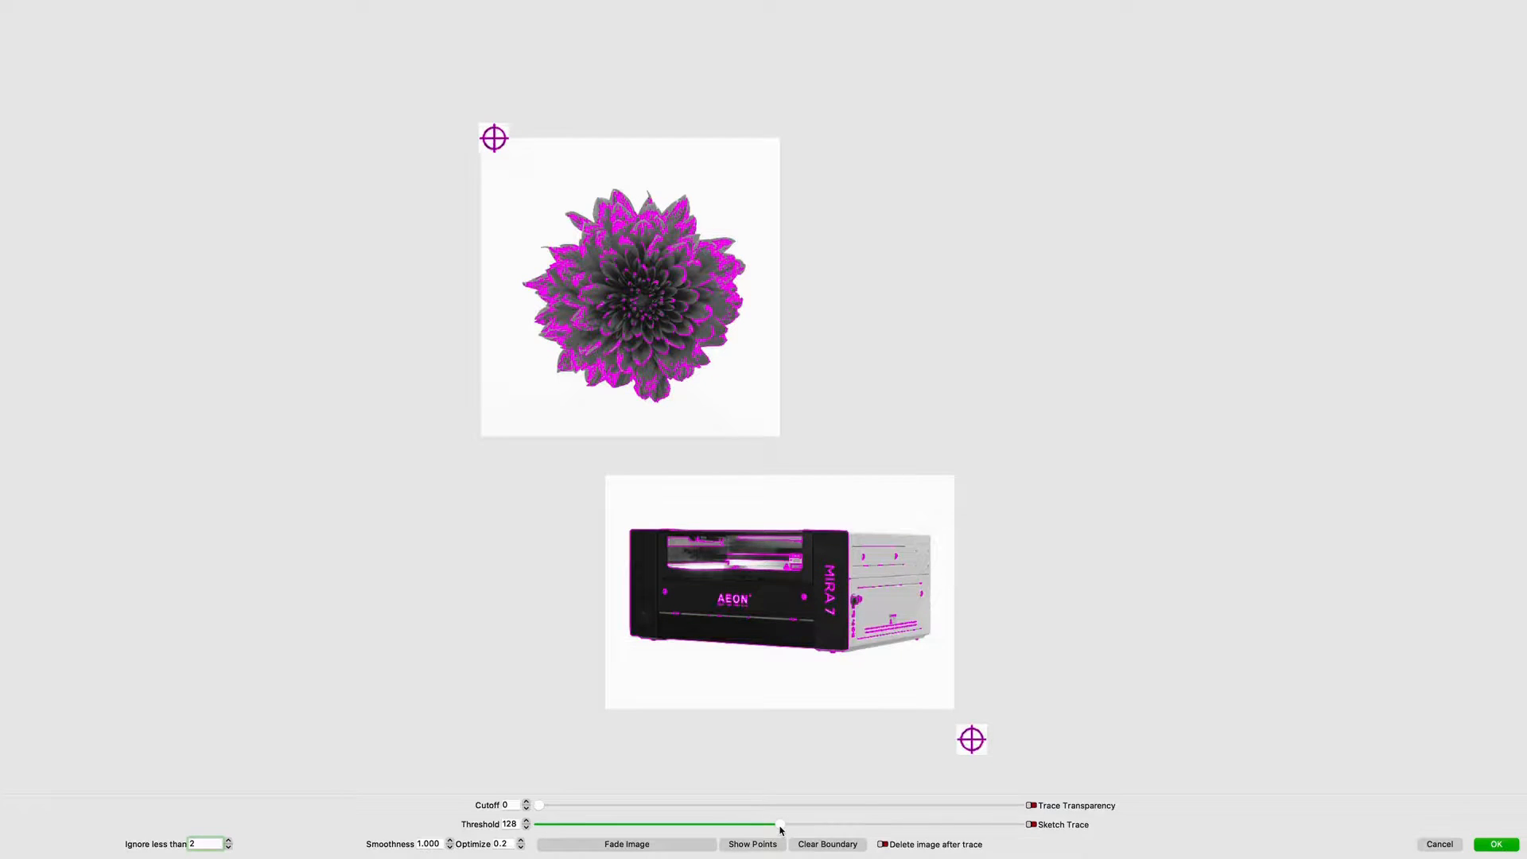
mouse_move(780, 830)
left_mouse_down()
mouse_move(998, 813)
mouse_move(1013, 828)
mouse_move(978, 827)
left_mouse_up()
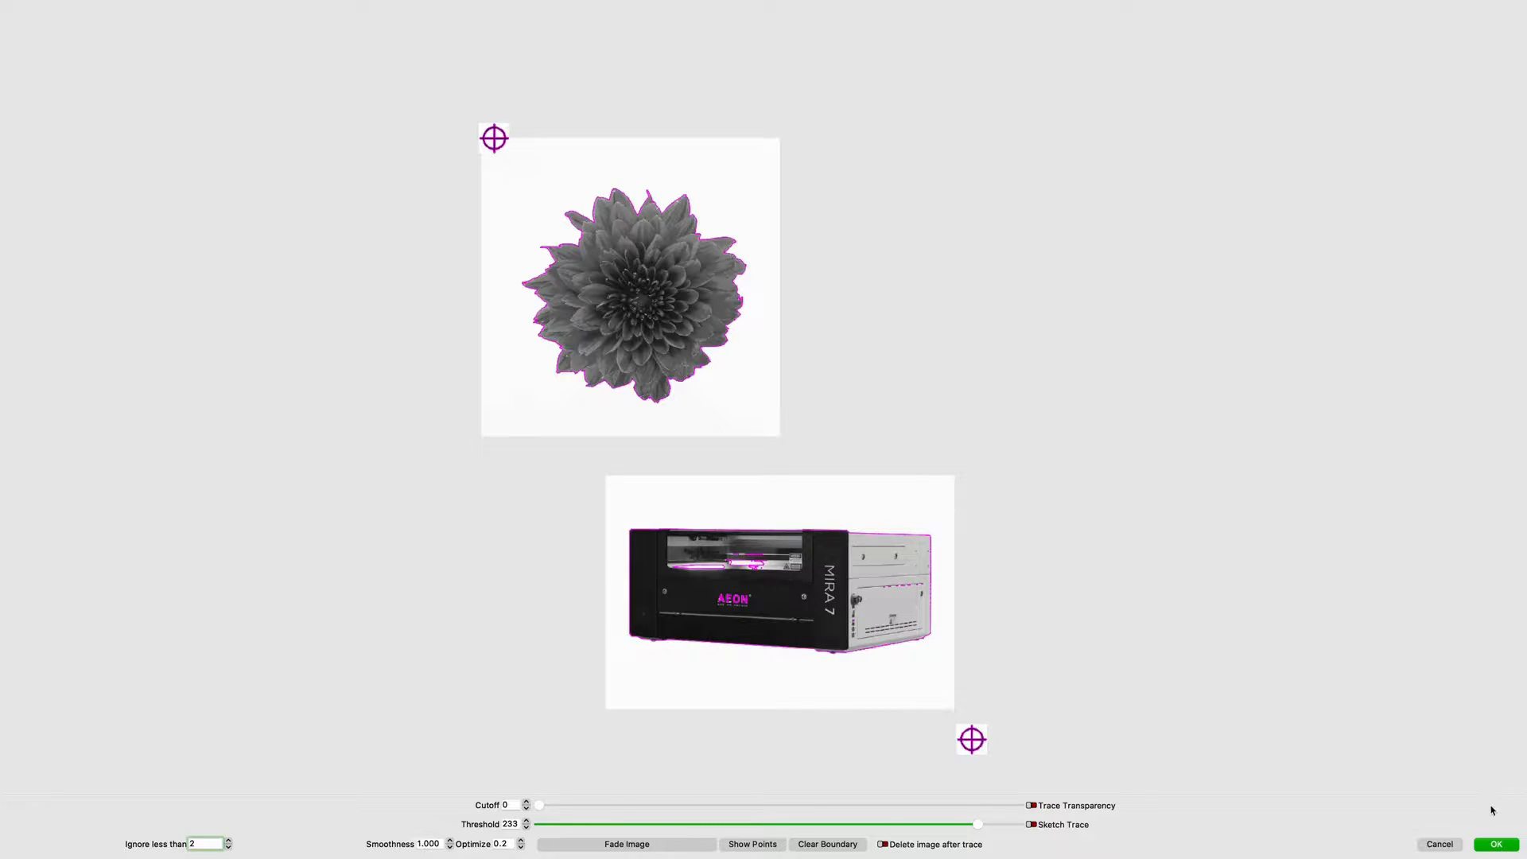
left_click(1495, 844)
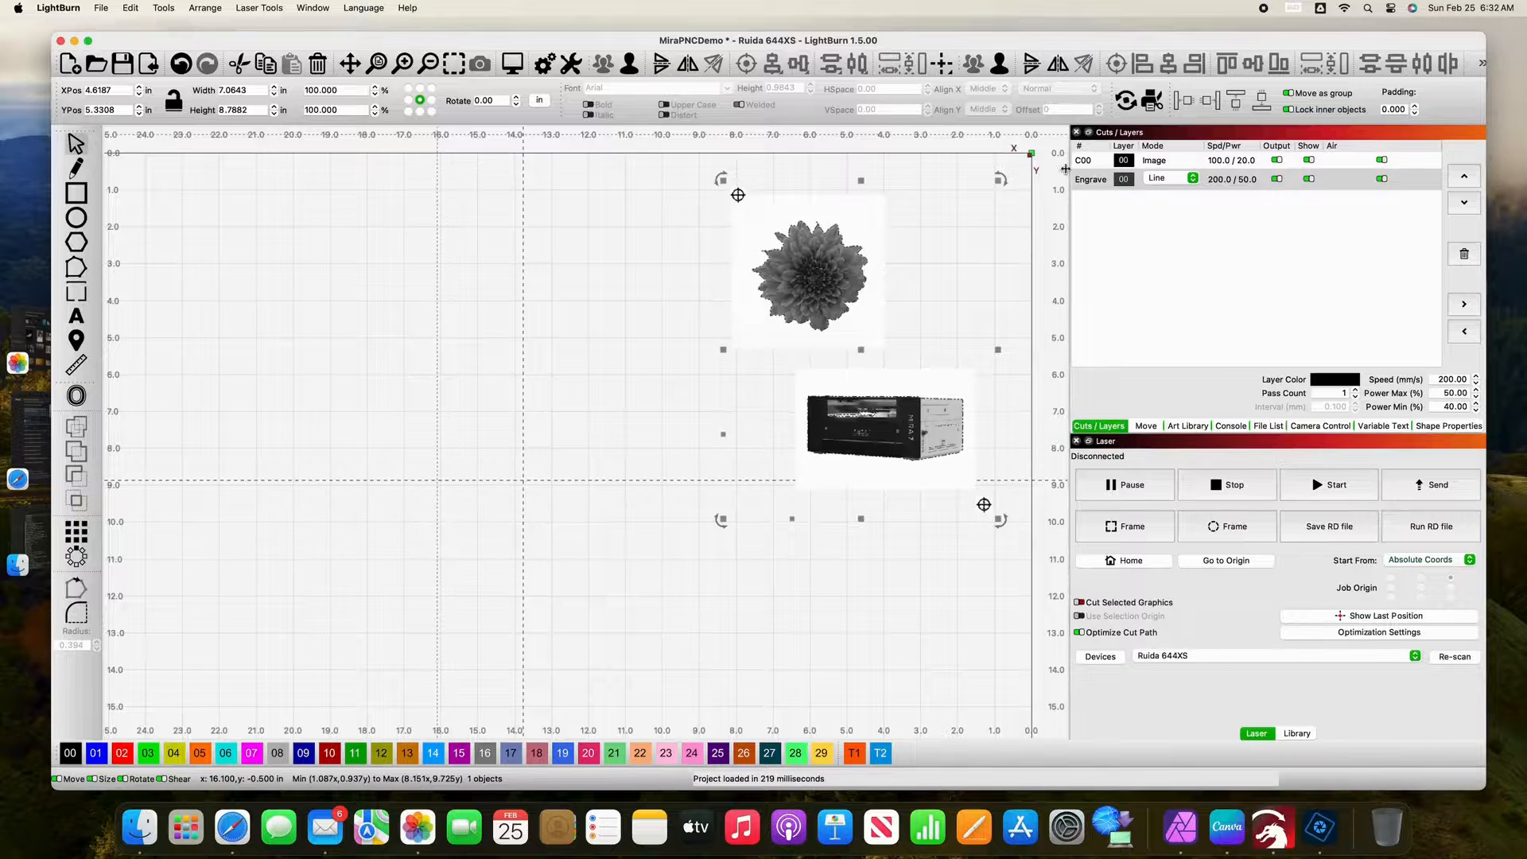
Step: Turn off output, visibility and air for the image layer C00, and assign the traced outlines to green layer 03
left_click(1278, 160)
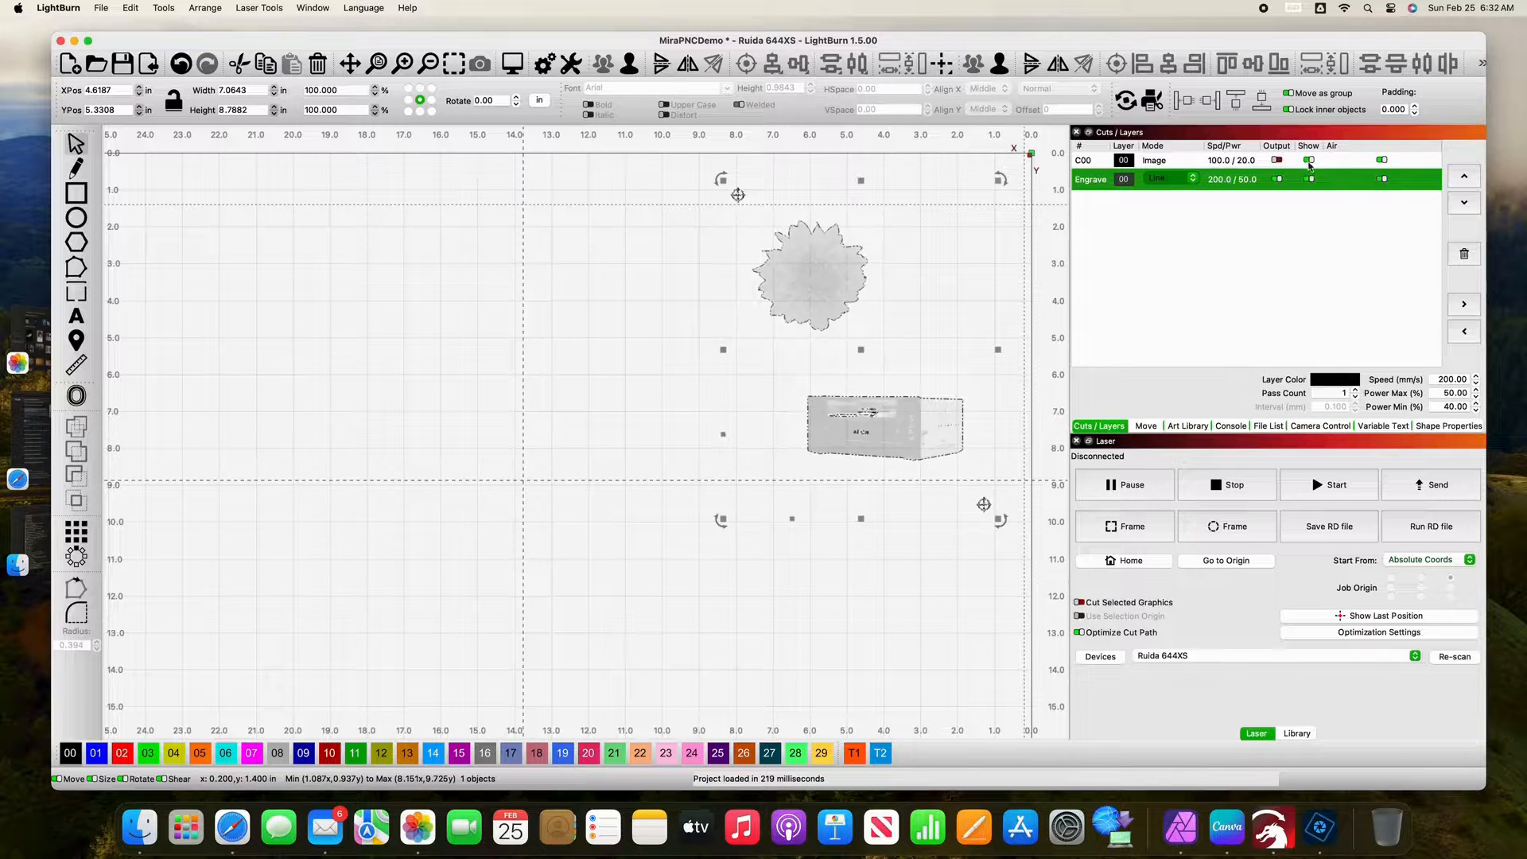
left_click(1384, 161)
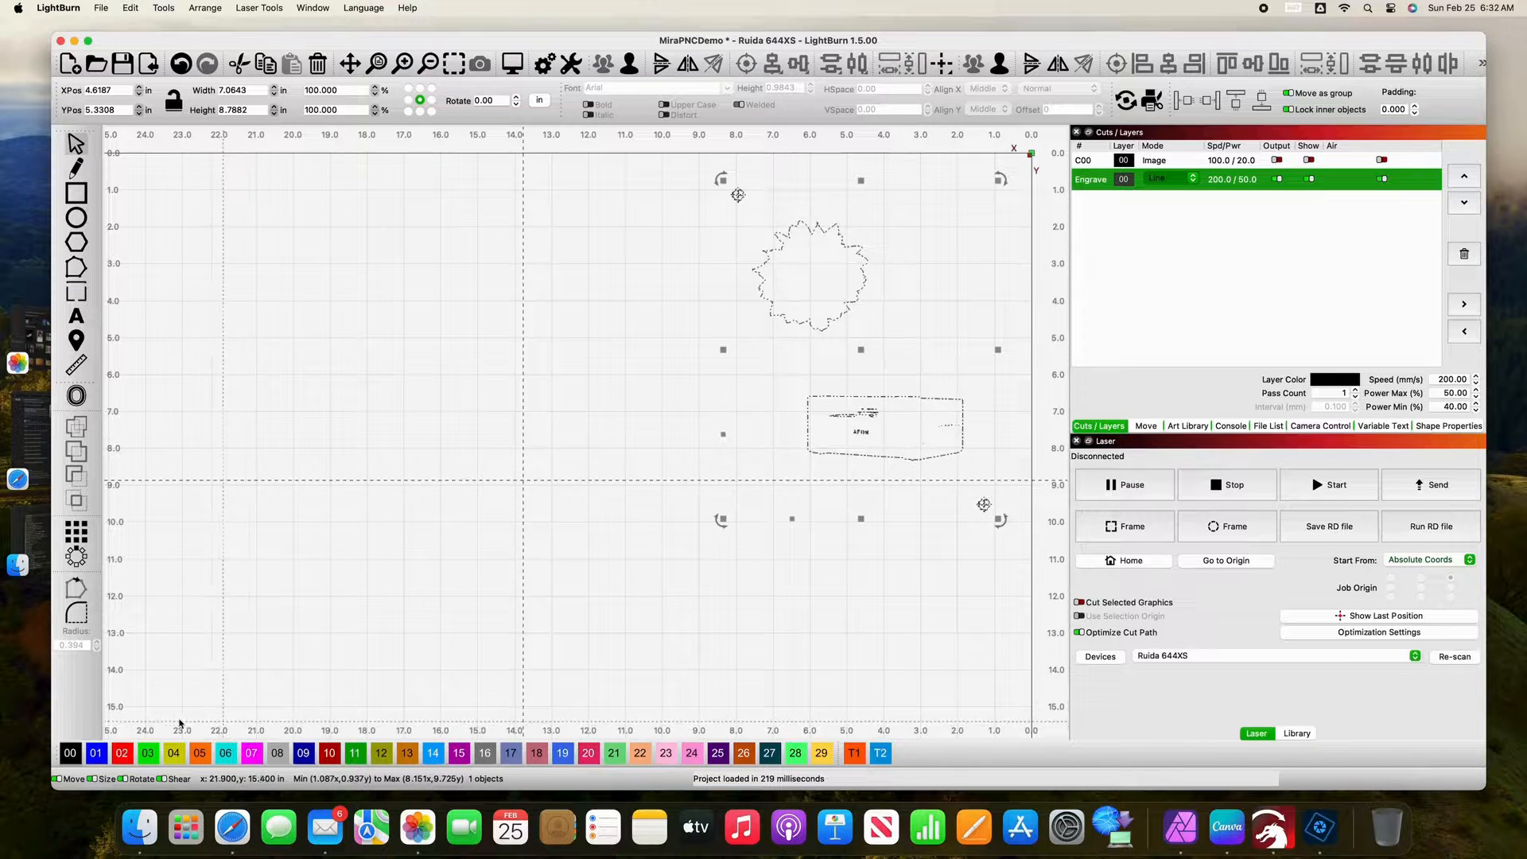
left_click(146, 755)
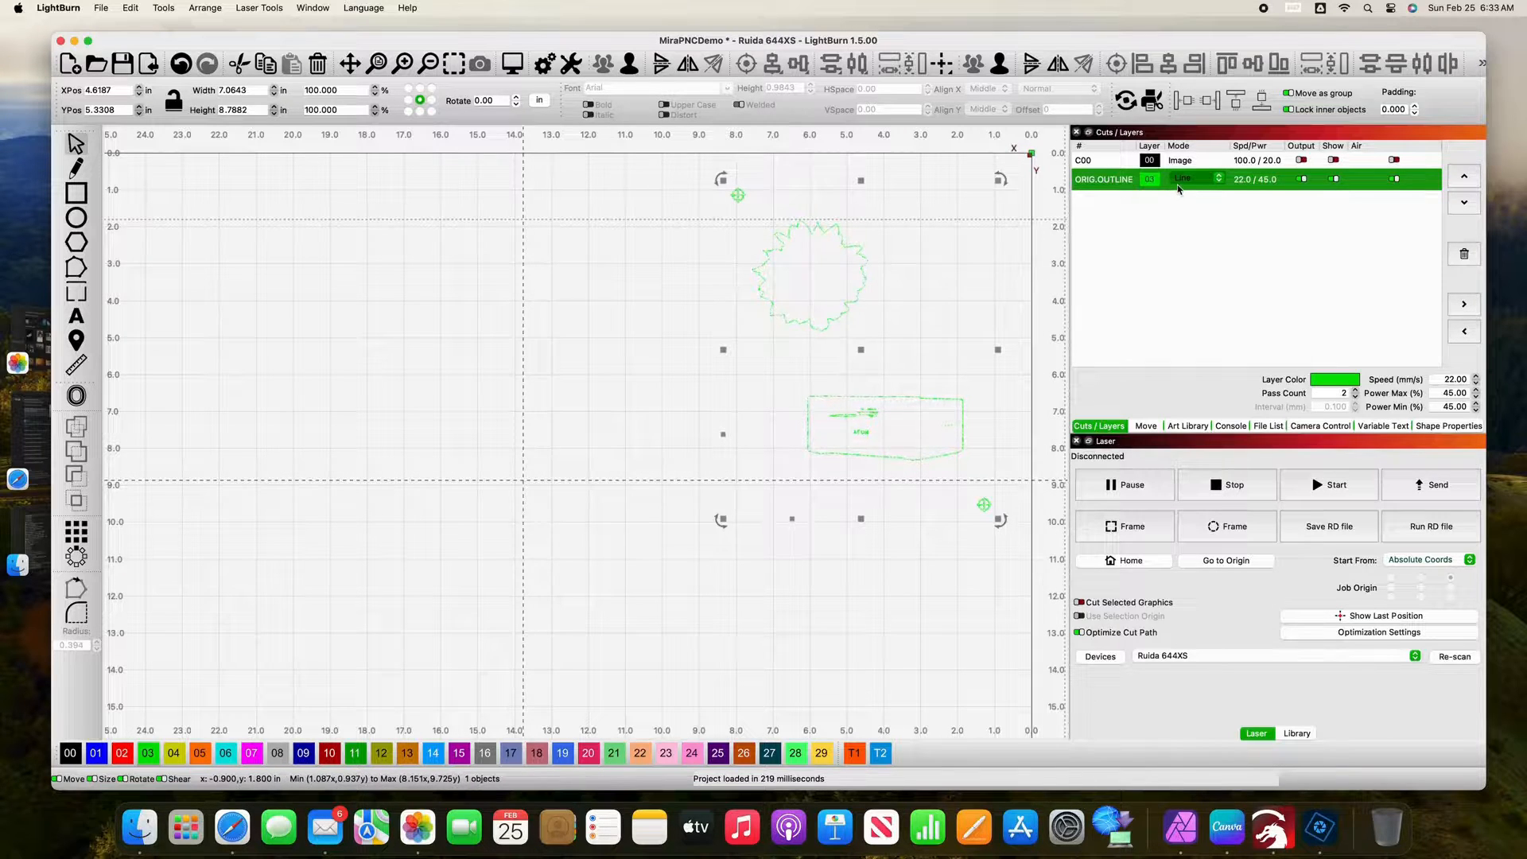
Step: Examine the machine's traced outline closely for unwanted inner shapes
scroll(875, 380, "up", 2)
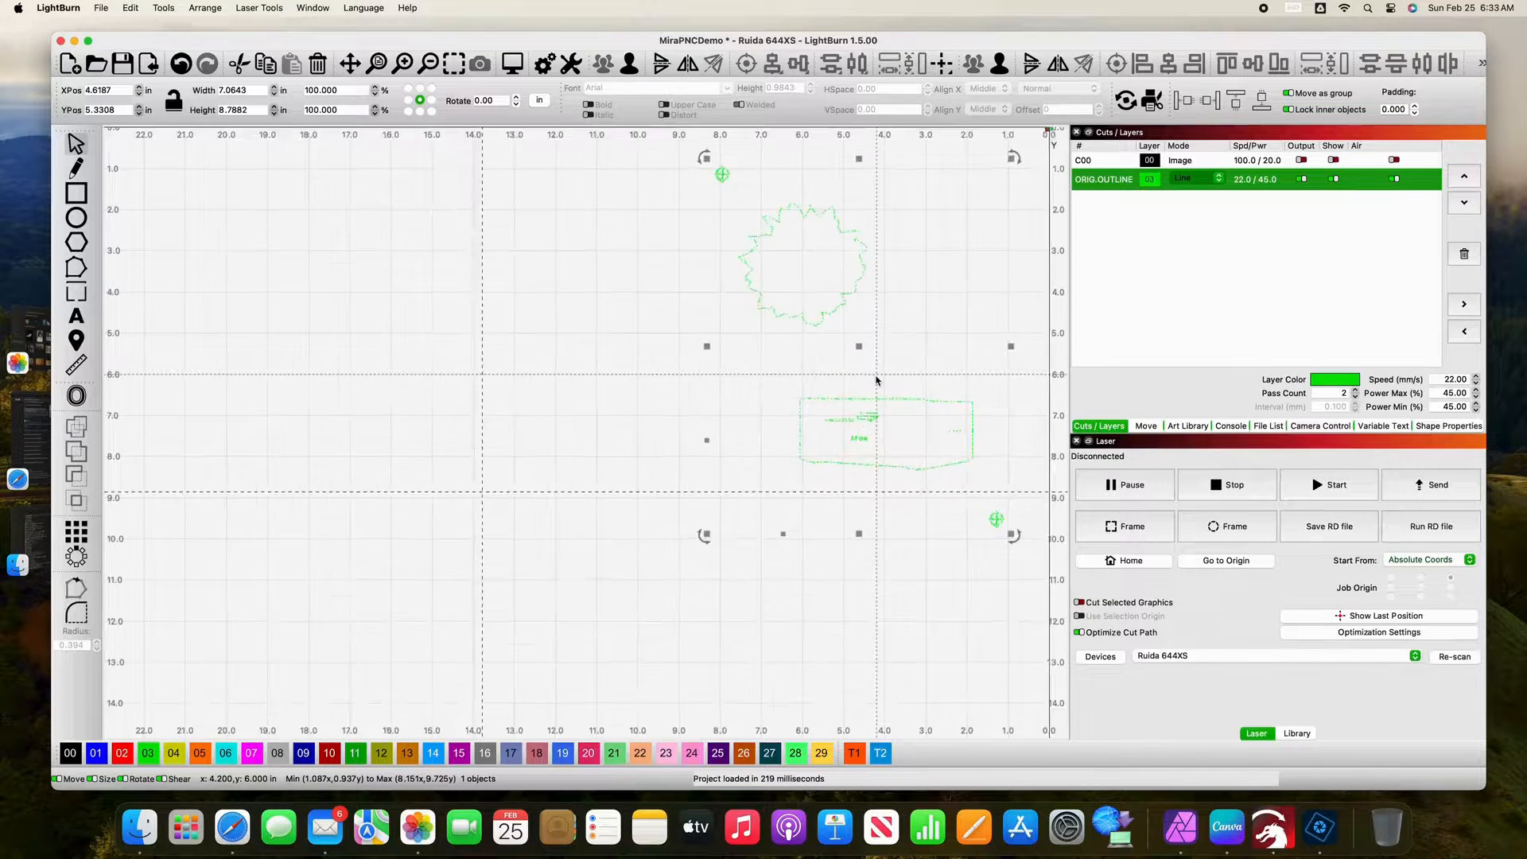
scroll(876, 380, "up", 3)
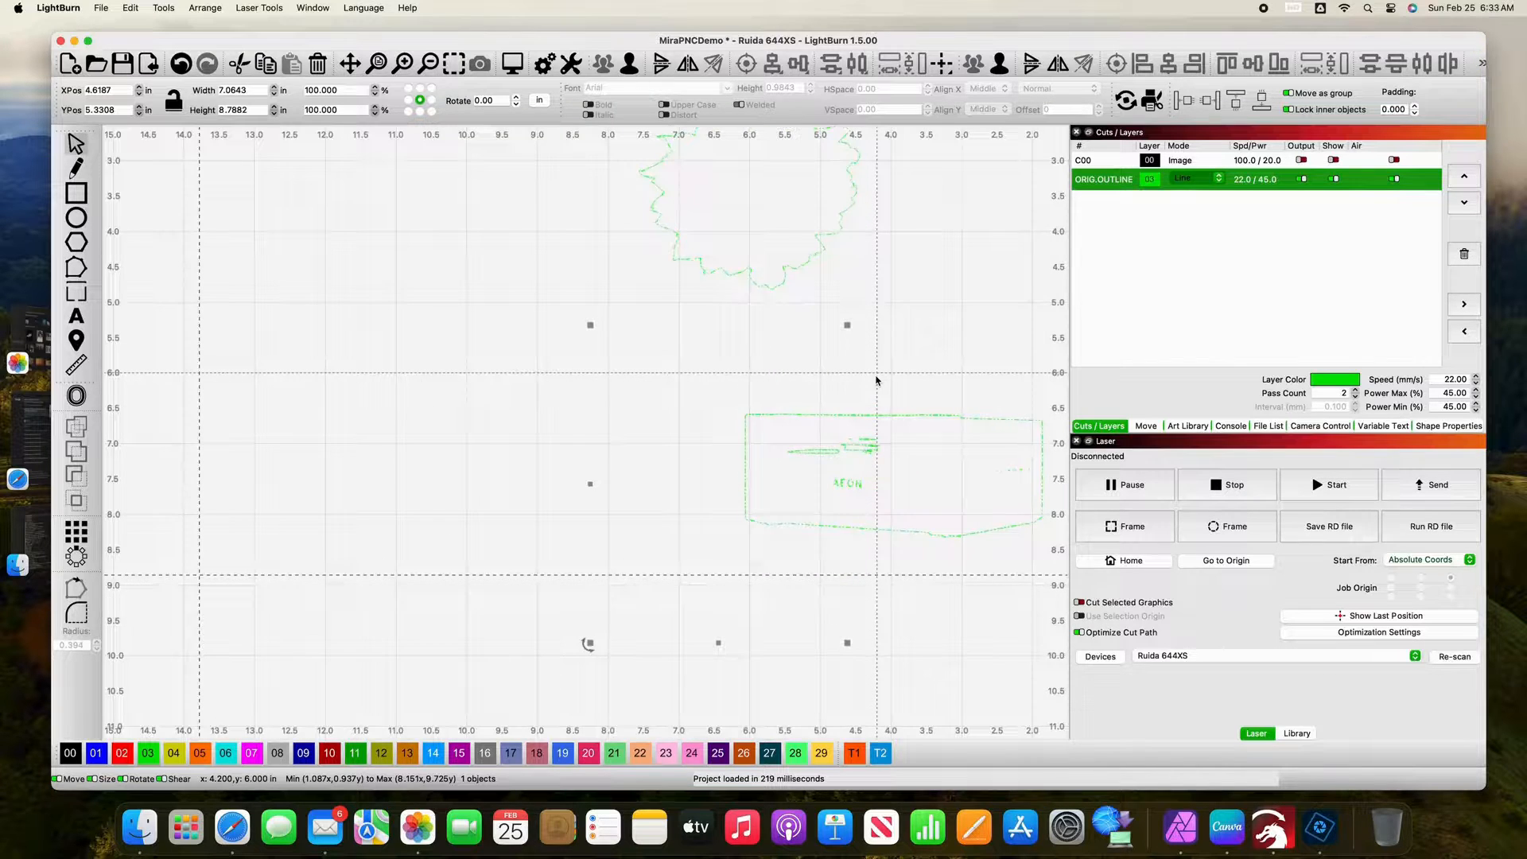
scroll(876, 380, "up", 3)
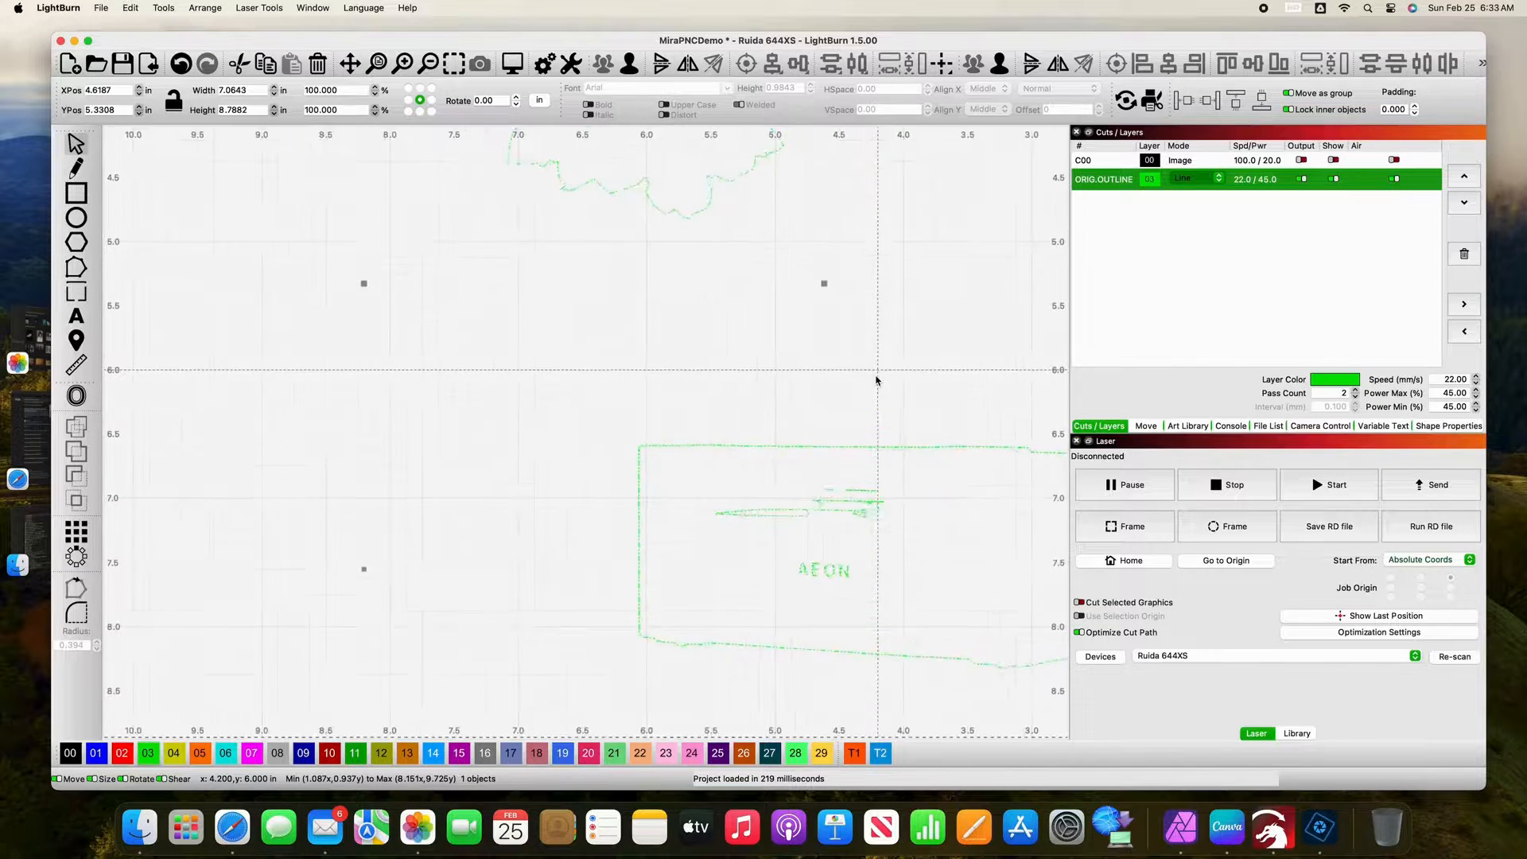
scroll(876, 381, "up", 3)
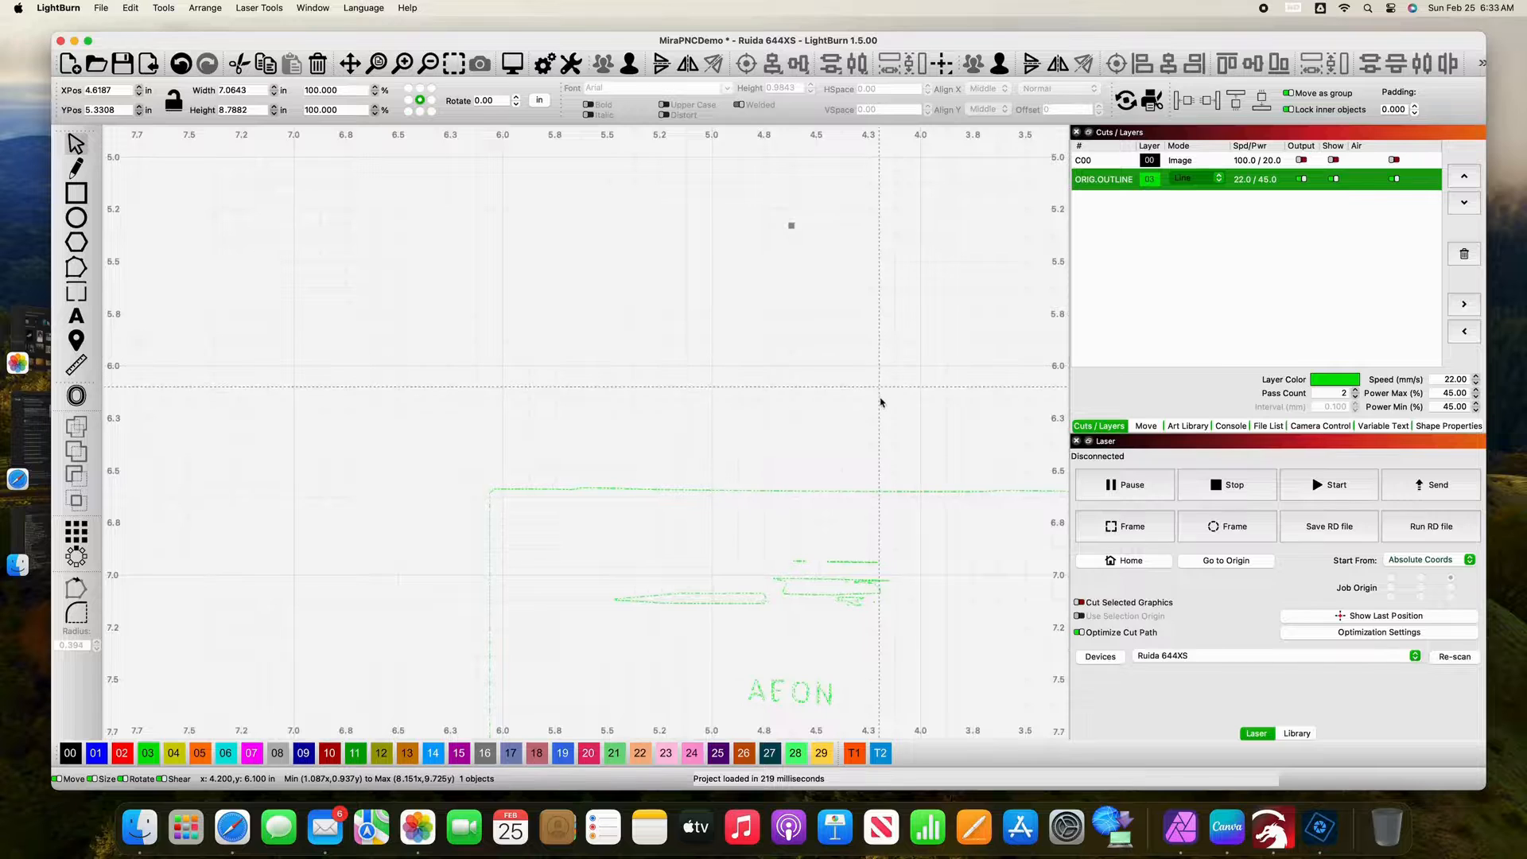
left_click_drag(888, 415, 675, 219)
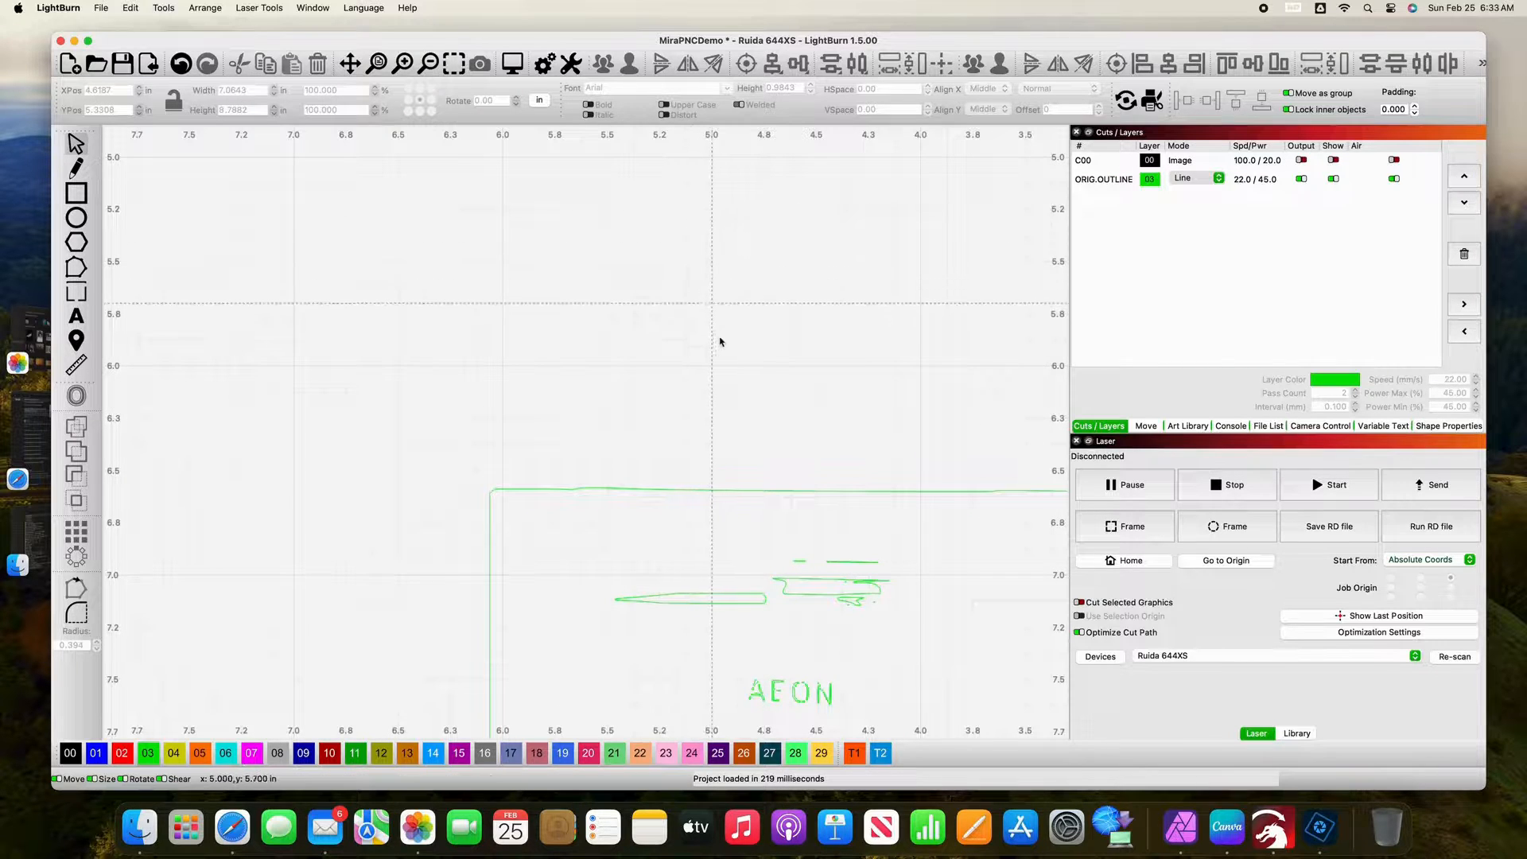
left_click_drag(764, 392, 365, 209)
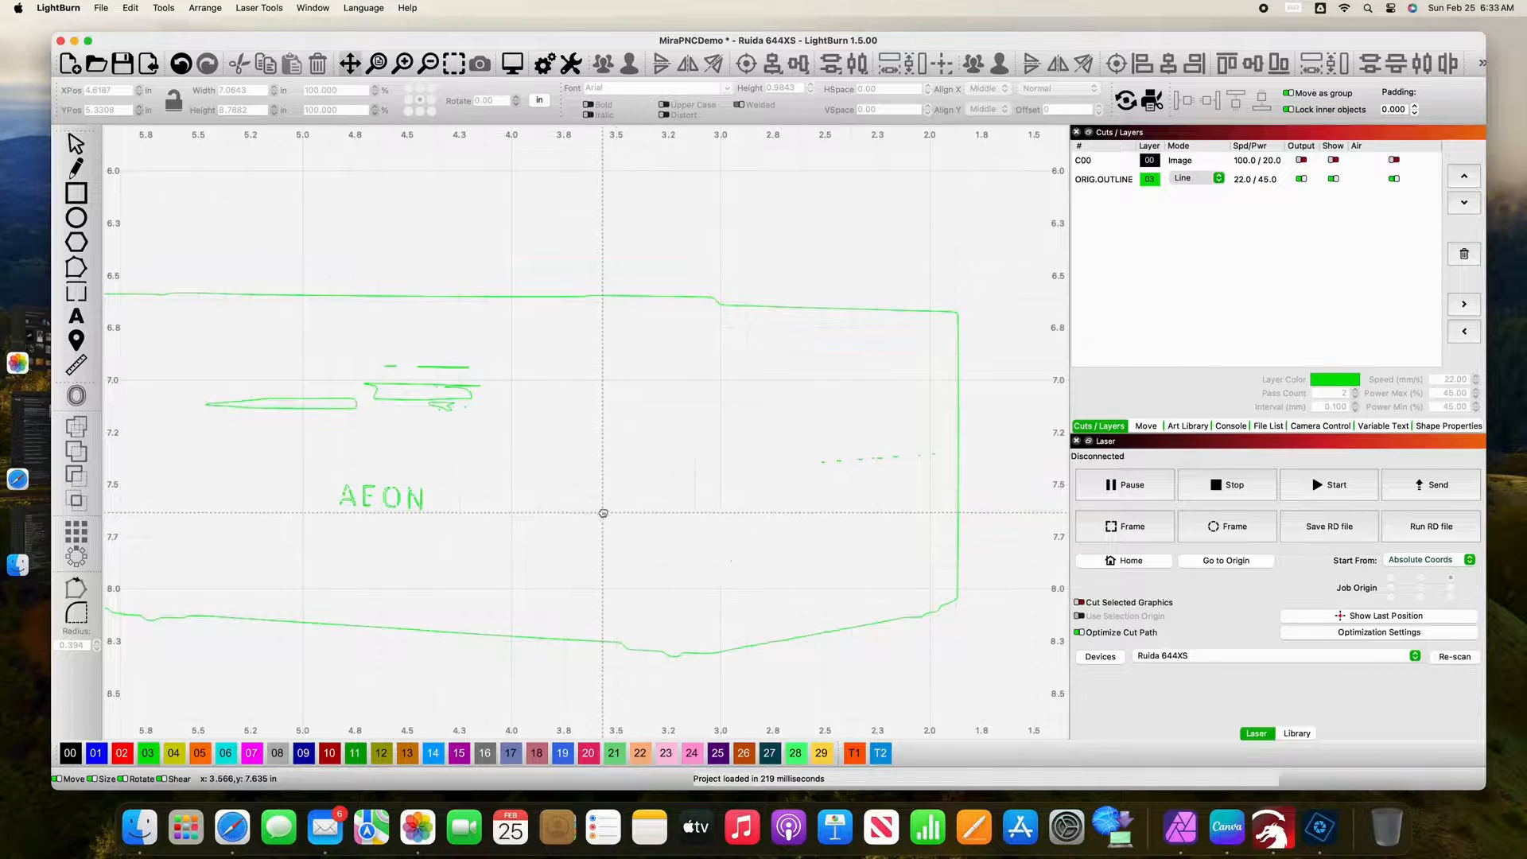
left_click_drag(600, 515, 713, 346)
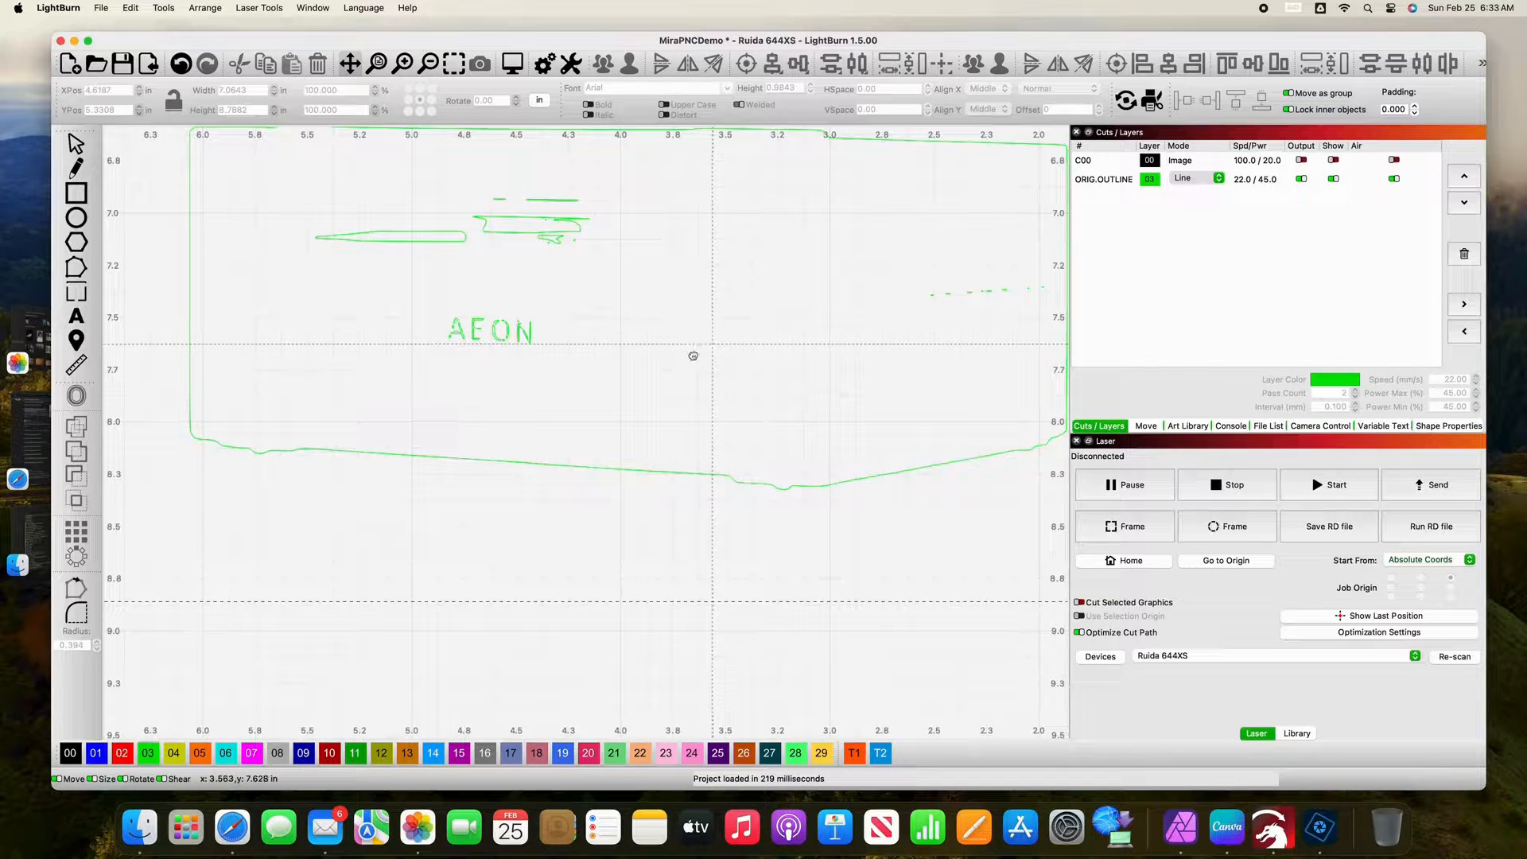
left_click_drag(533, 322, 835, 496)
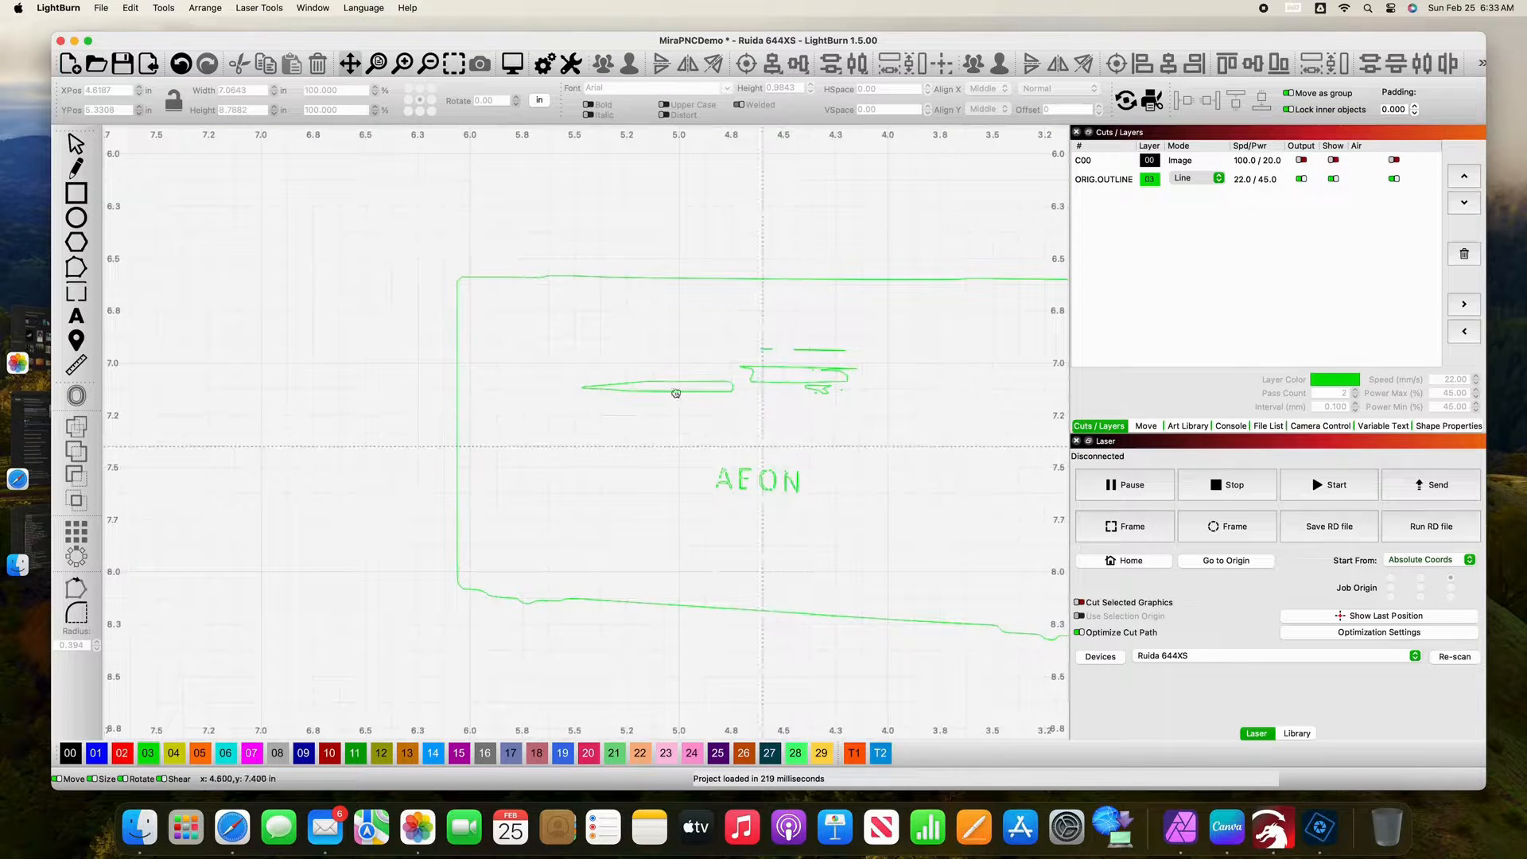
Step: Inspect the flower's traced outline along its petals for stray shapes
left_click_drag(546, 318, 633, 565)
left_click_drag(511, 352, 556, 572)
left_click_drag(471, 399, 513, 557)
left_click_drag(494, 297, 505, 518)
left_click_drag(573, 323, 562, 433)
left_click_drag(504, 290, 419, 256)
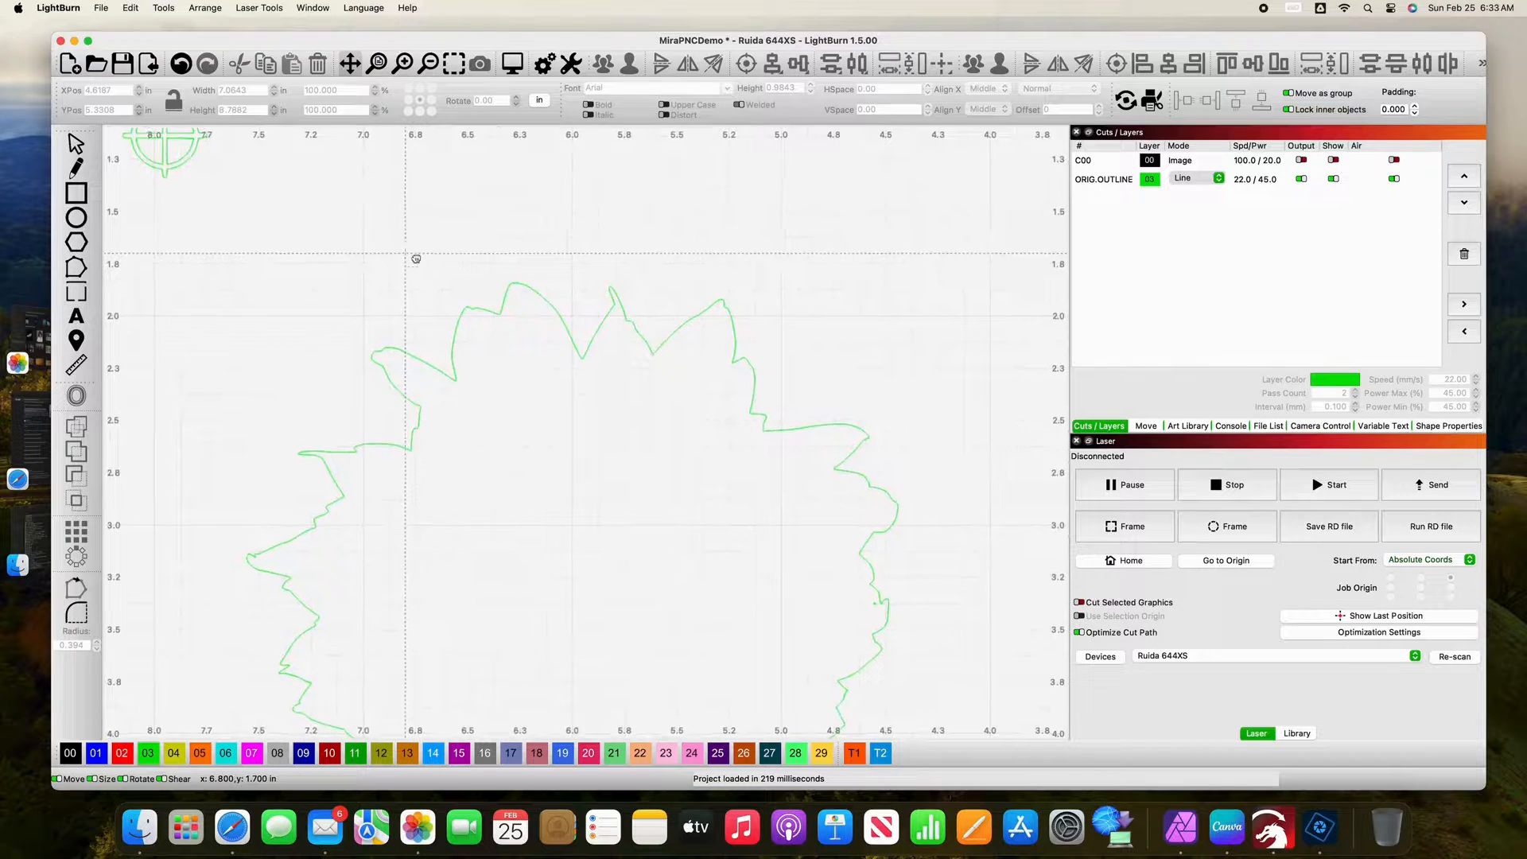
left_click_drag(682, 538, 433, 303)
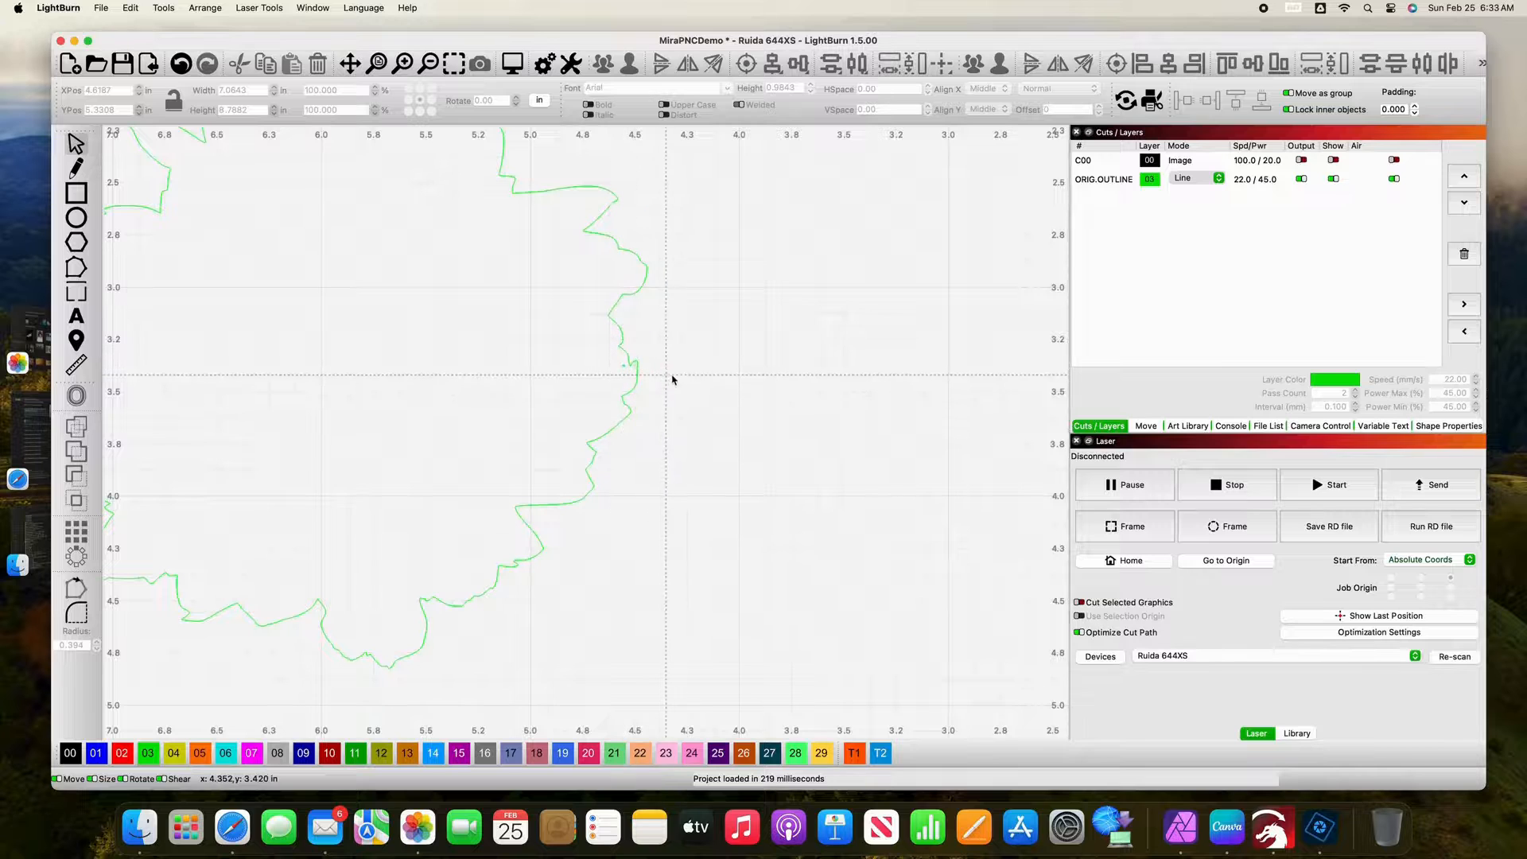
left_click_drag(722, 382, 538, 379)
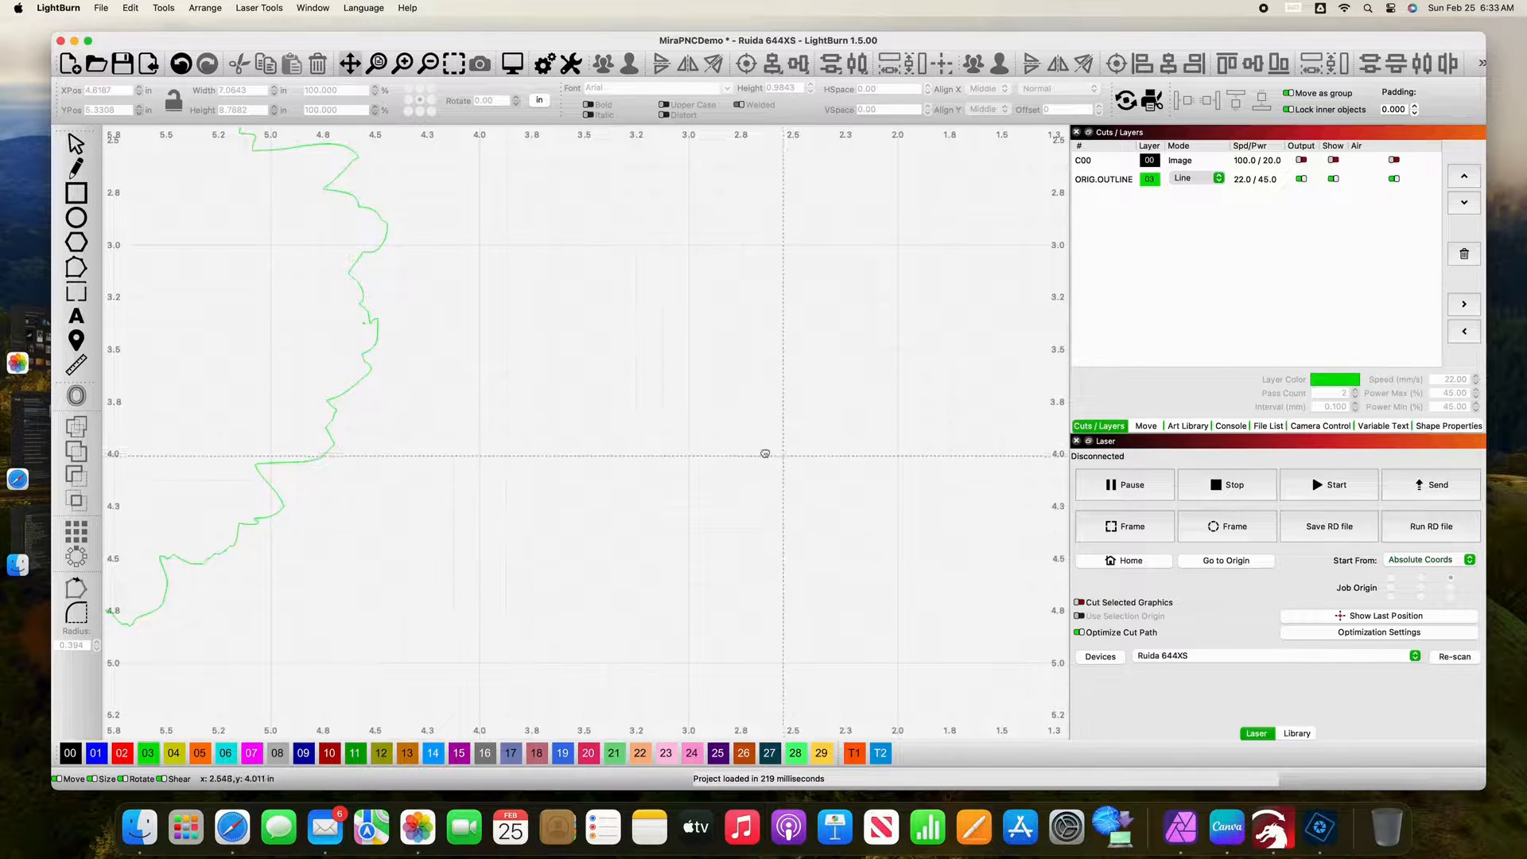
left_click_drag(763, 454, 903, 452)
left_click_drag(546, 364, 668, 477)
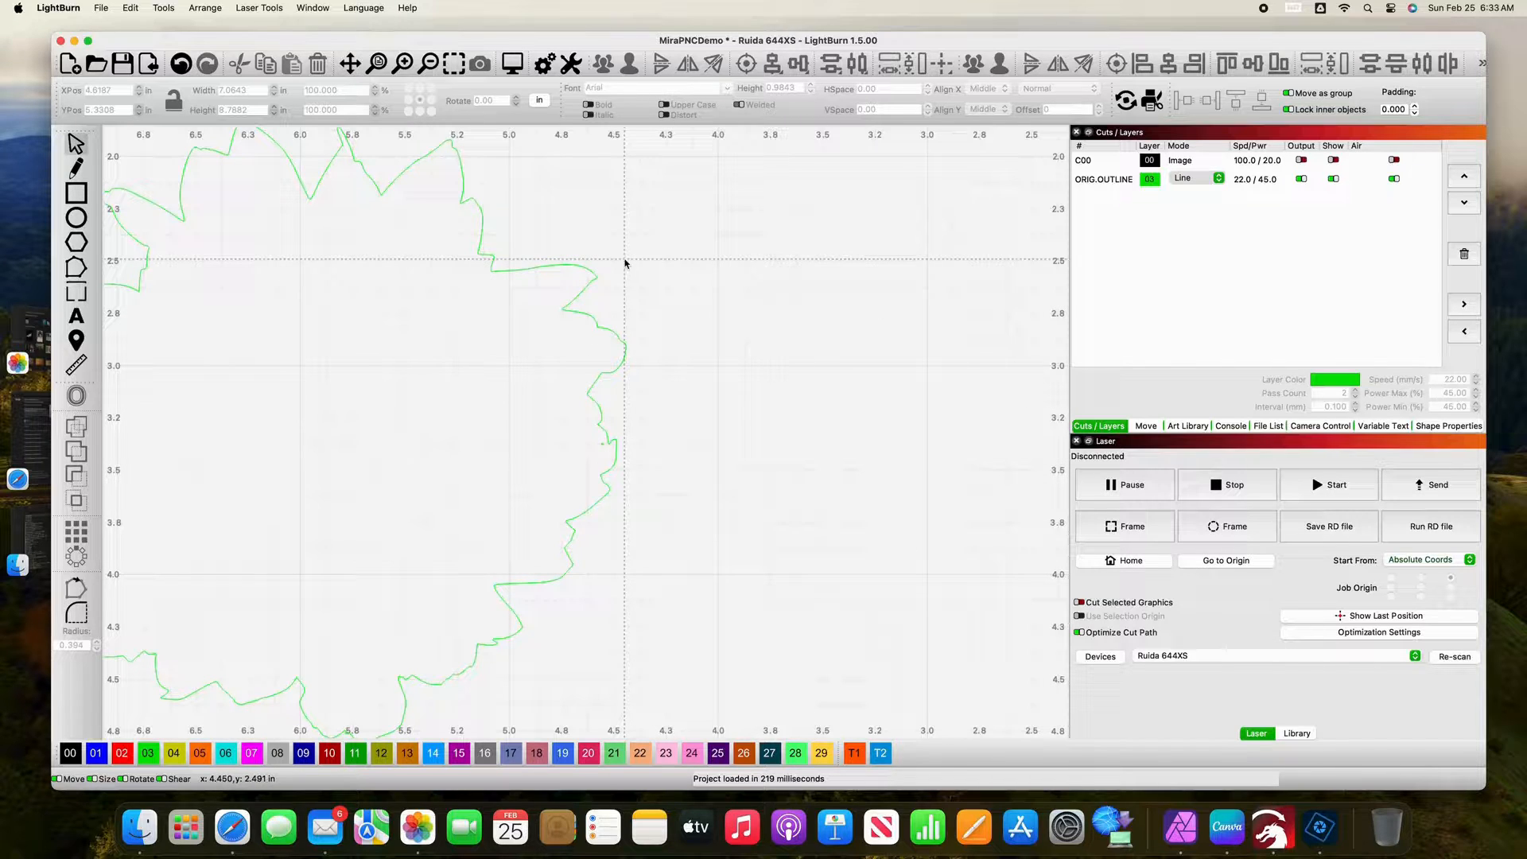
Step: Ungroup the traced outlines into separate shapes and clear the selection
left_click(538, 268)
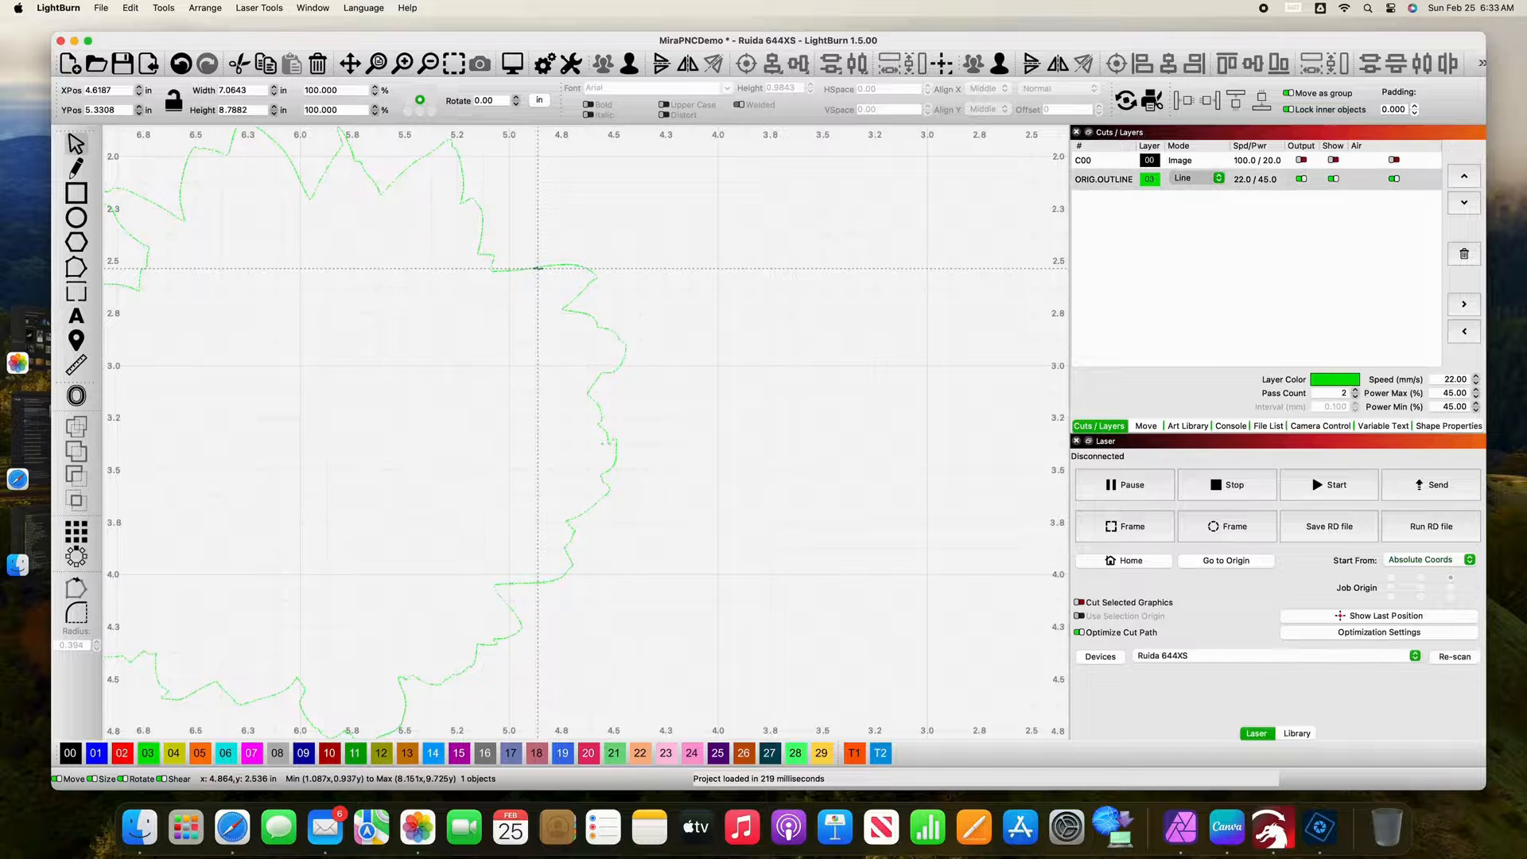
left_click(635, 73)
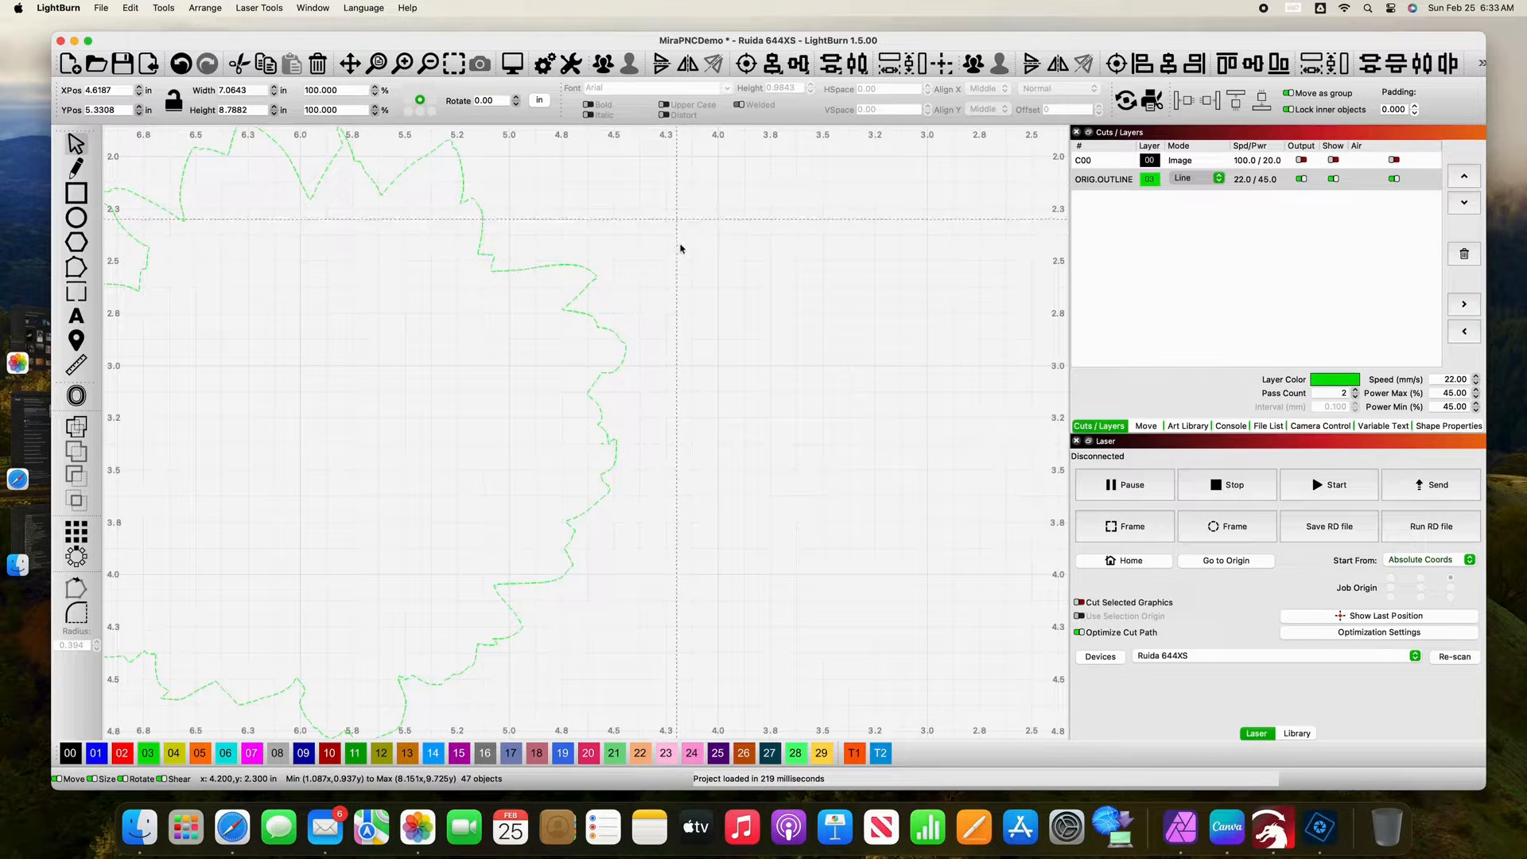
left_click(675, 288)
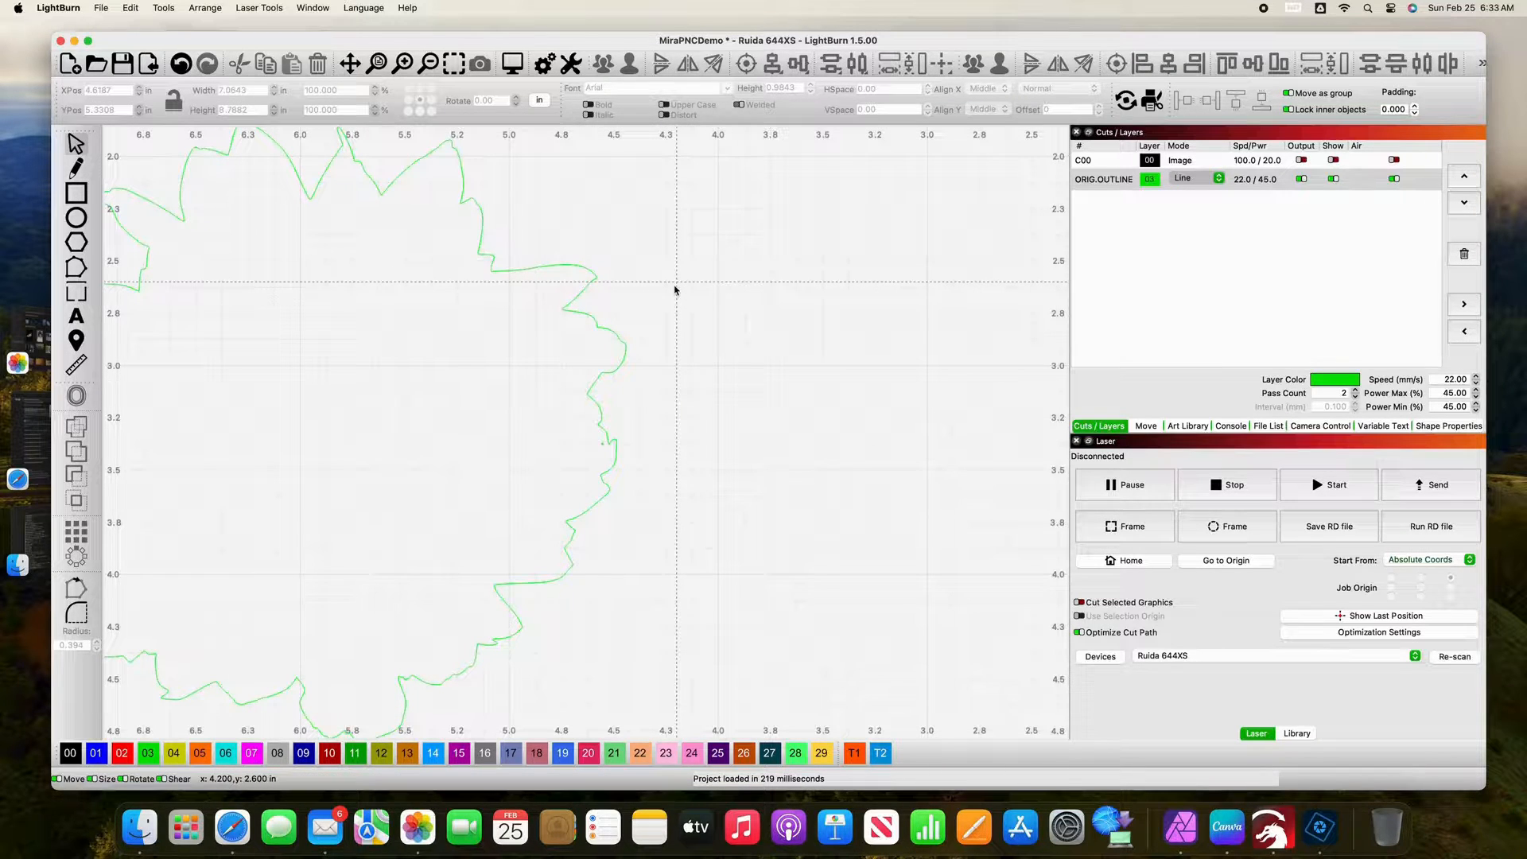
Step: Delete the tiny stray shape on the right petal edge of the flower's traced outline
left_click(602, 444)
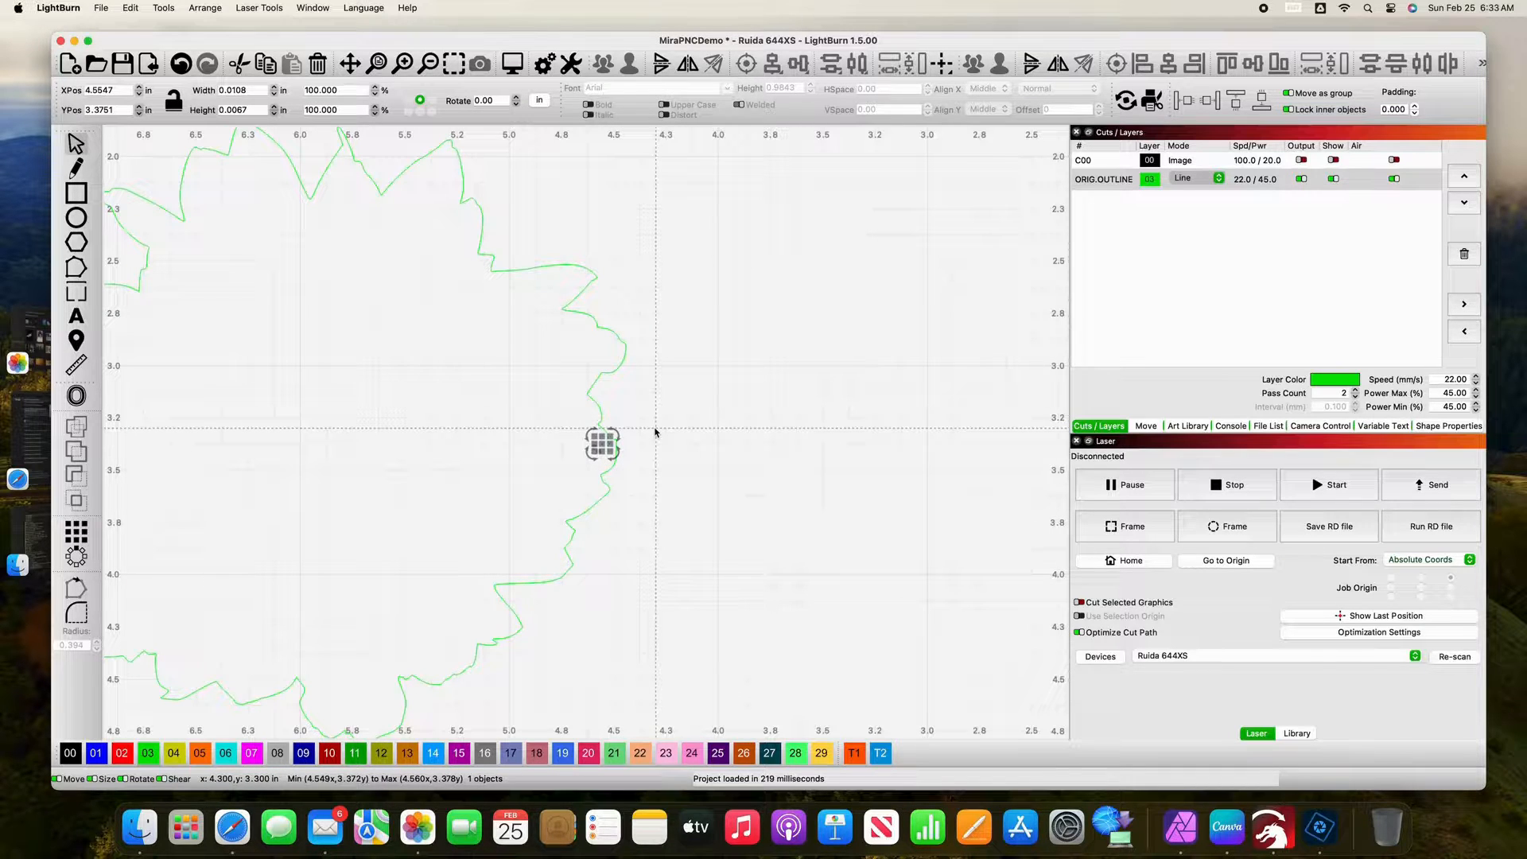
key("Delete")
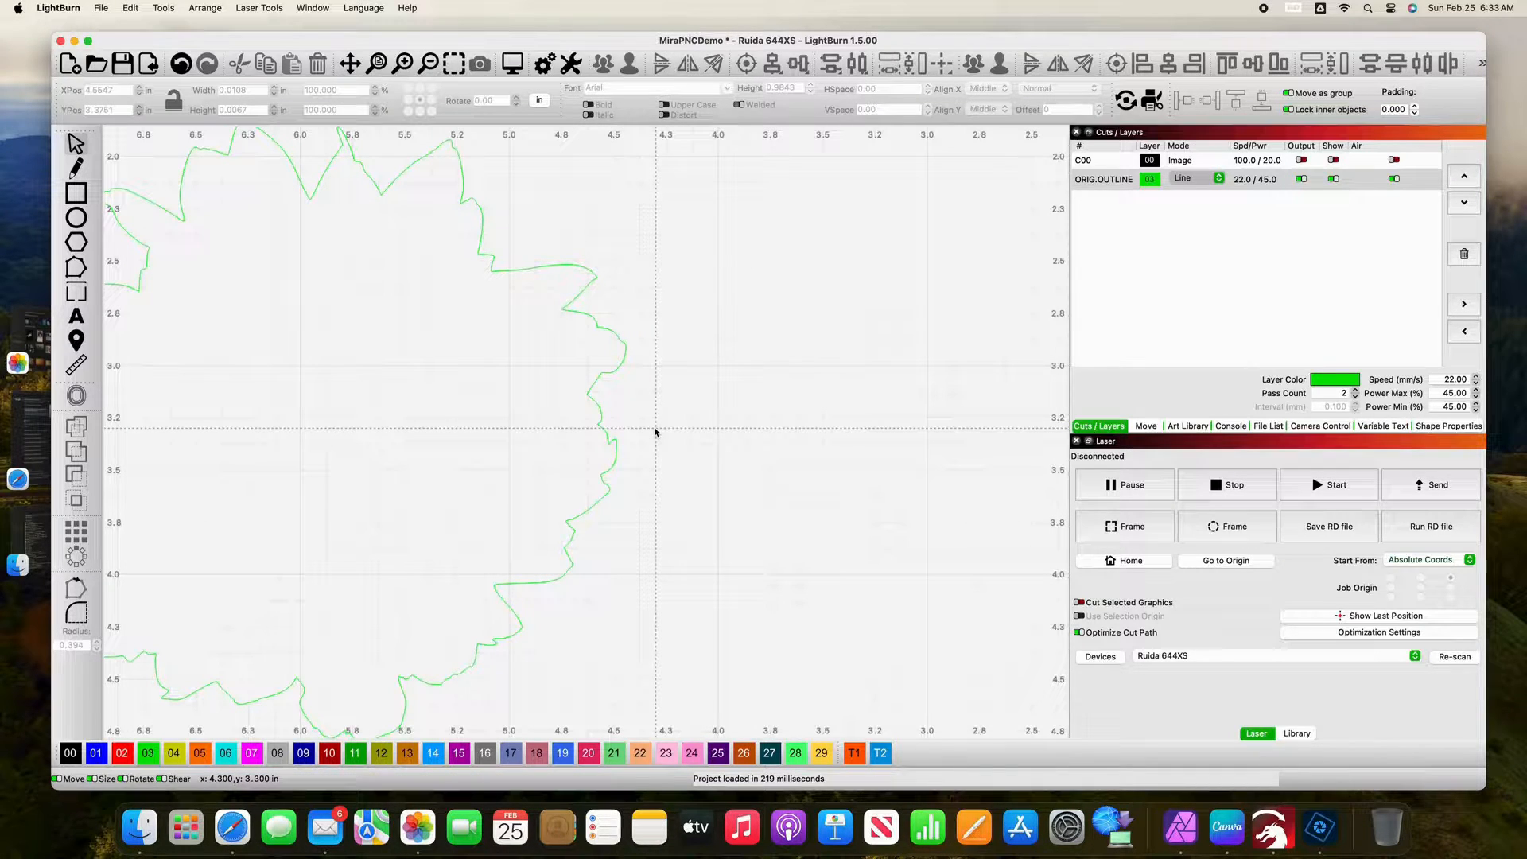
Step: Delete the AEON lettering and the slot and panel shapes traced inside the left half of the machine's outline
key("space")
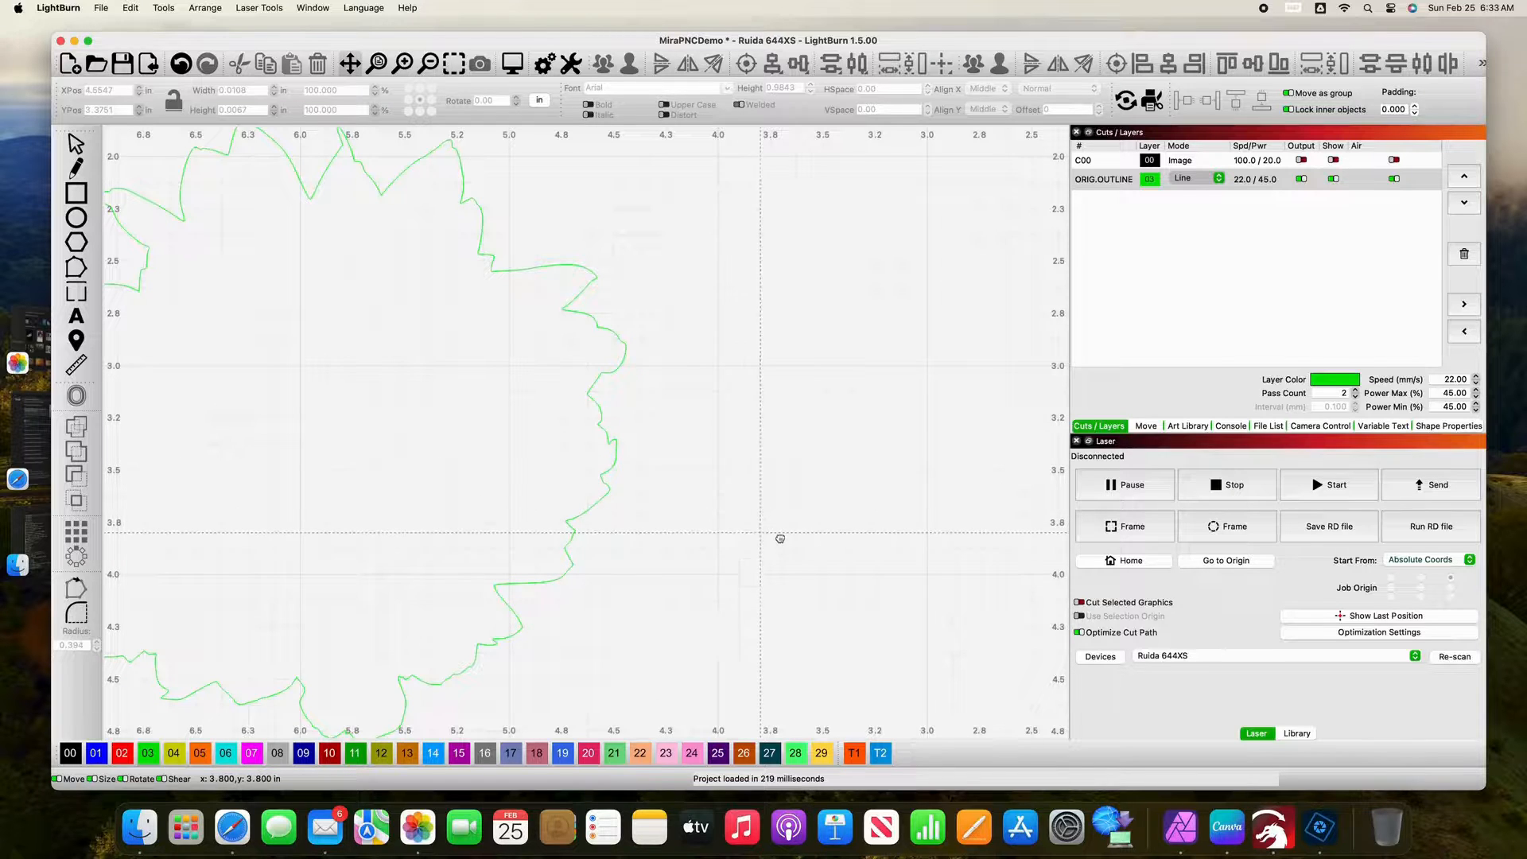
left_click_drag(777, 536, 437, 273)
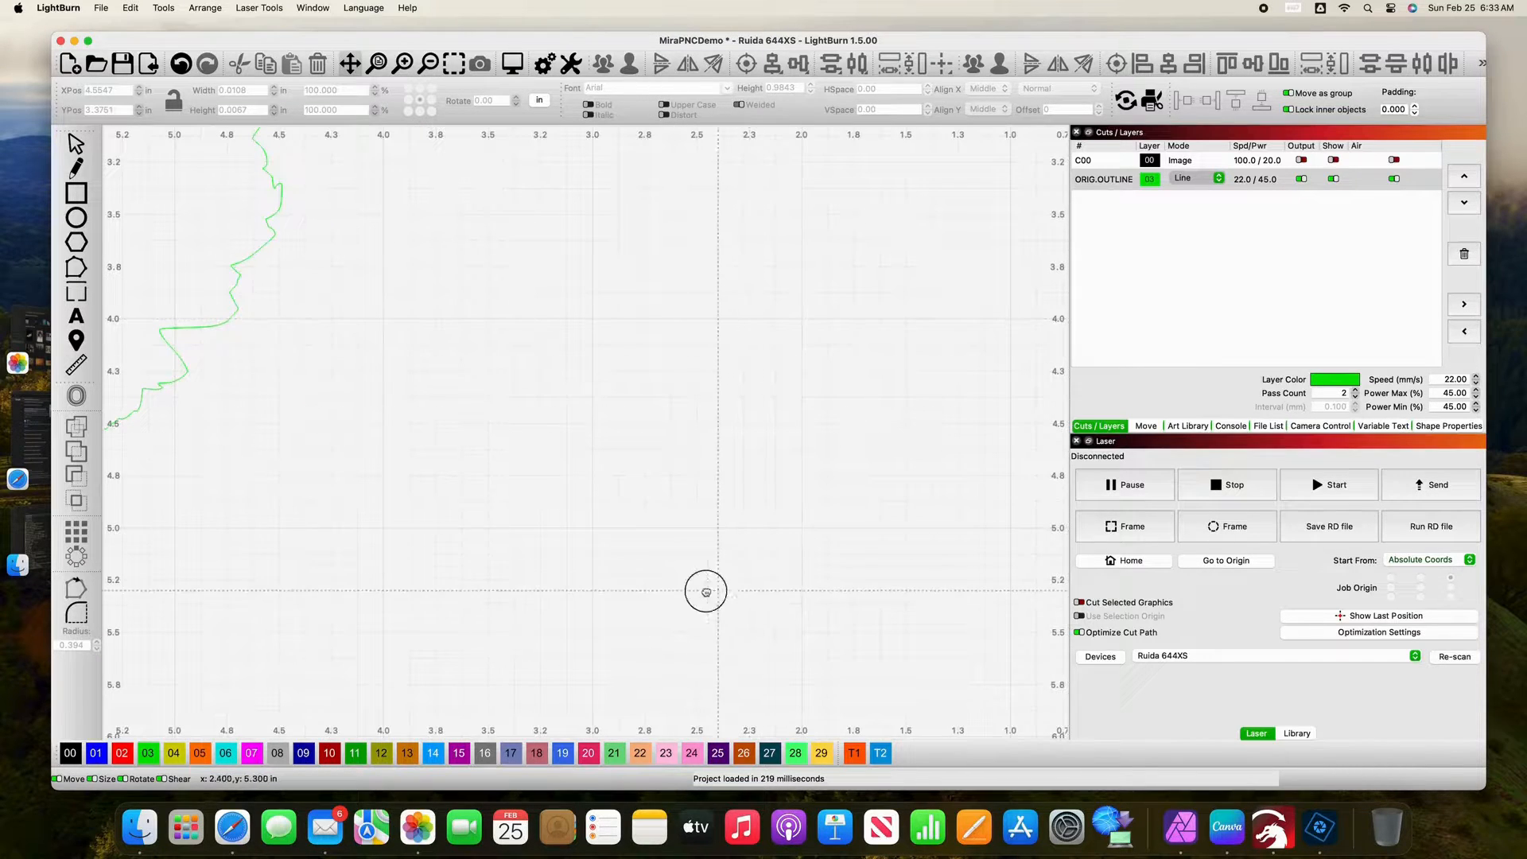
left_click_drag(706, 590, 706, 259)
left_click_drag(613, 528, 611, 472)
left_click_drag(517, 529, 713, 358)
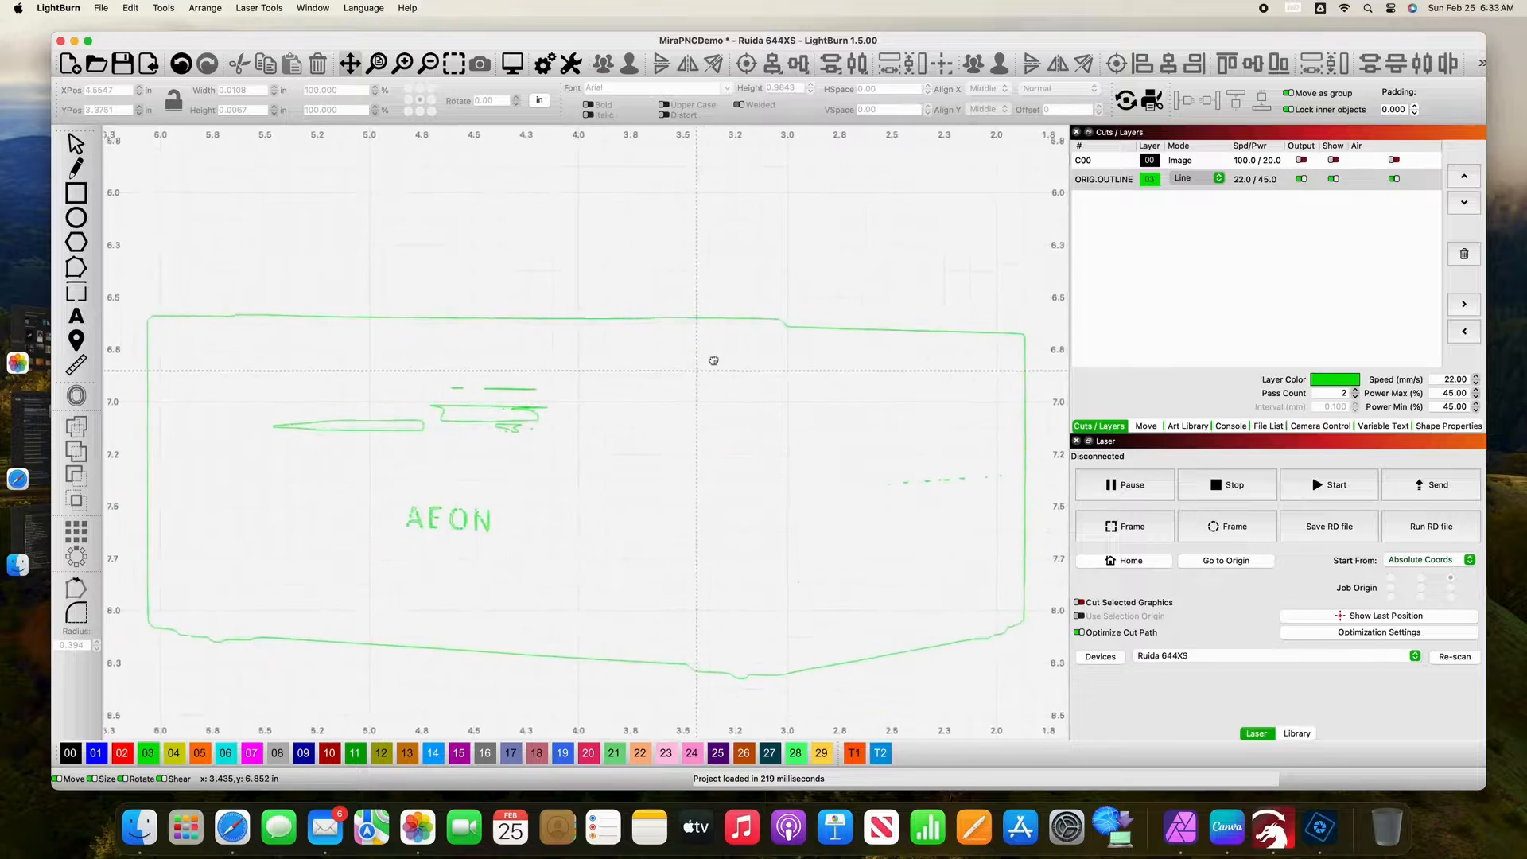
left_click_drag(559, 461, 684, 460)
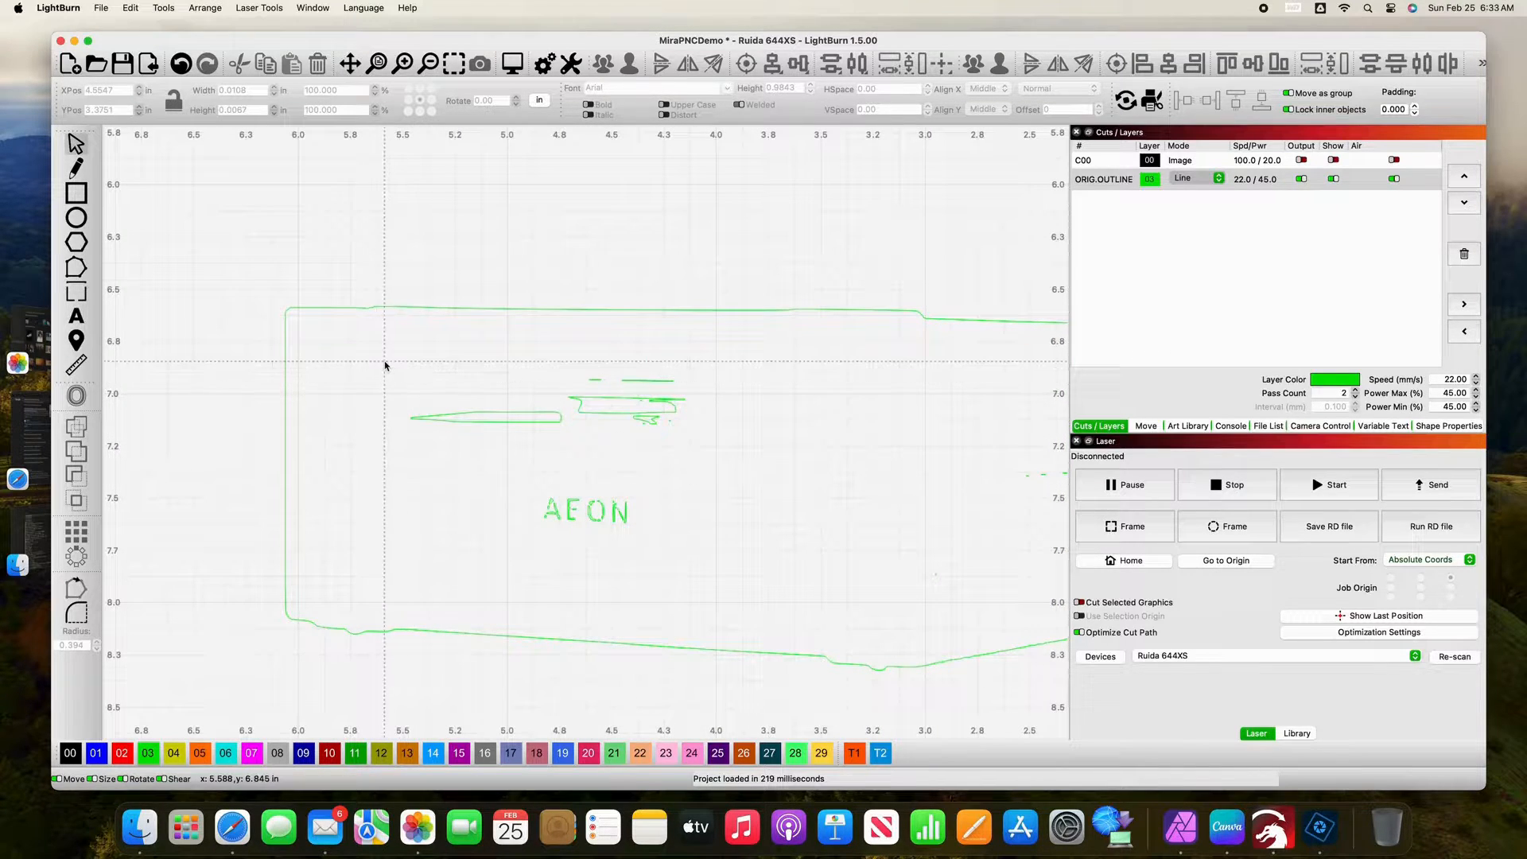
left_click_drag(370, 335, 708, 563)
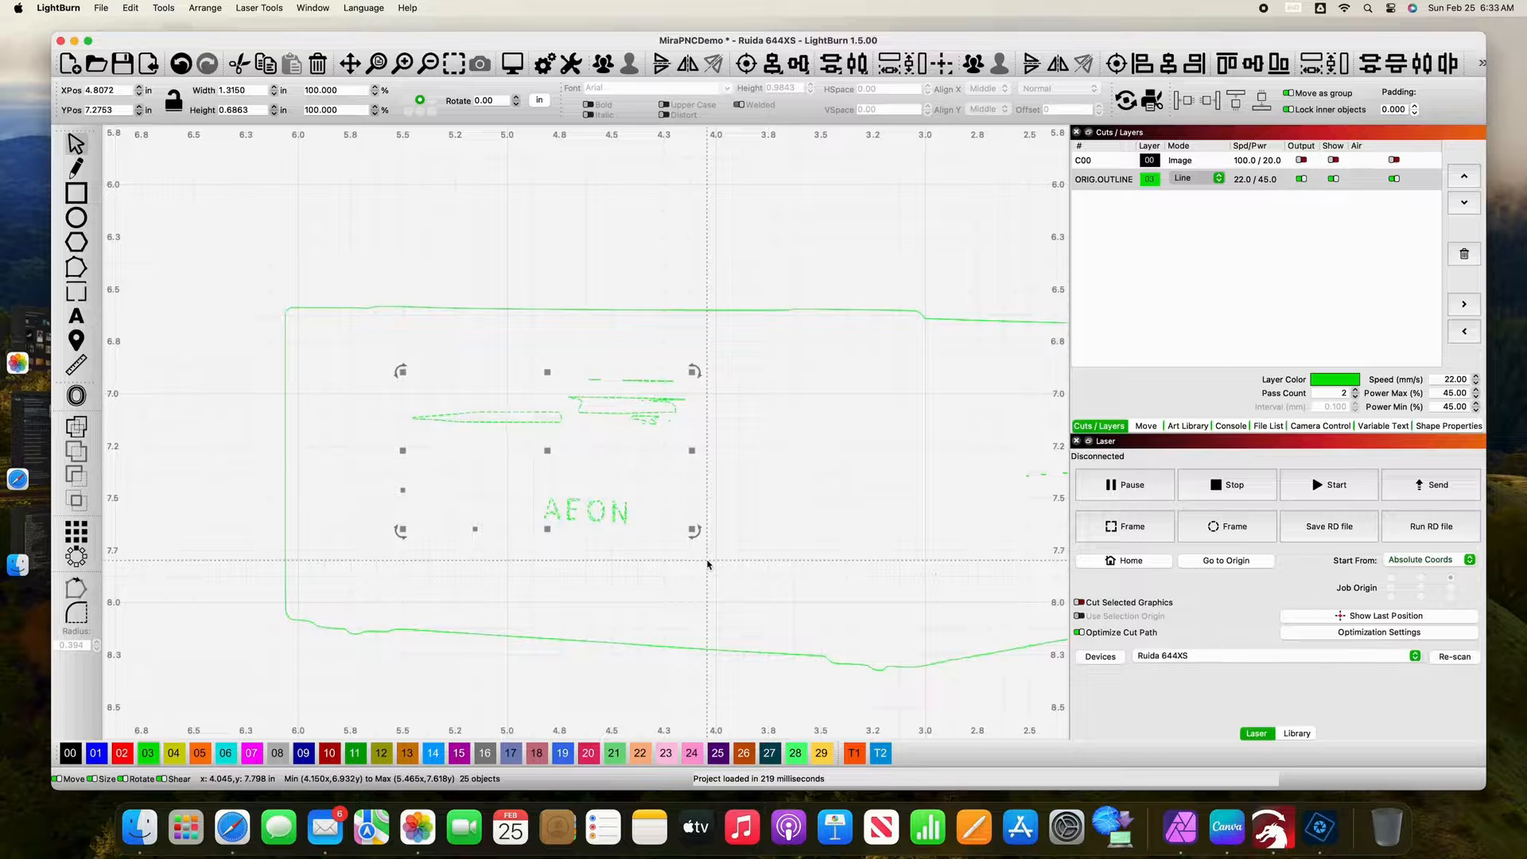
key("Delete")
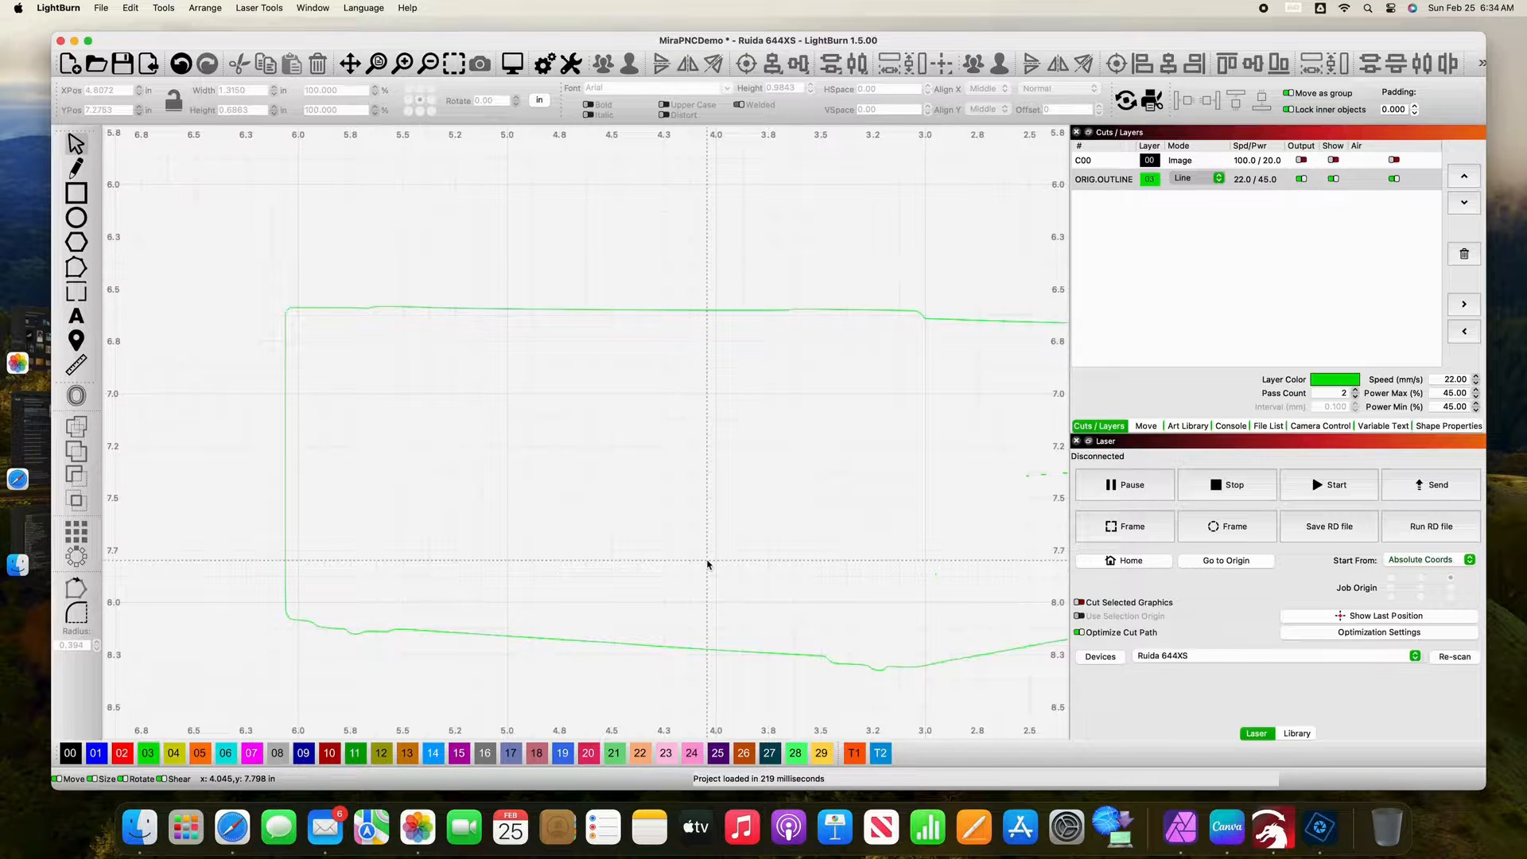
Step: Delete the row of small dashes traced inside the right end of the machine's outline
key("space")
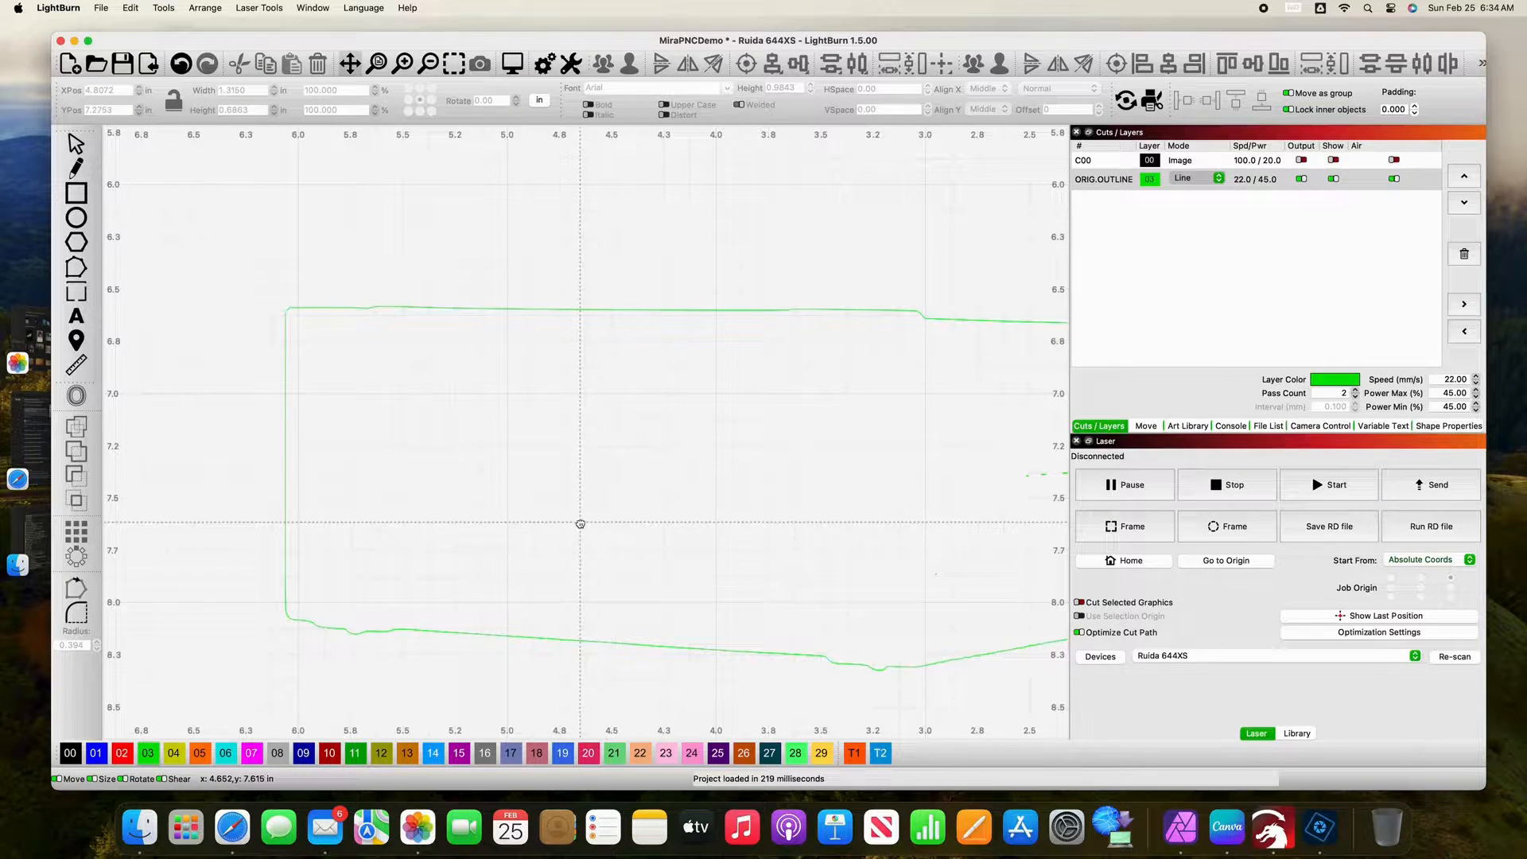
left_click_drag(581, 519, 329, 534)
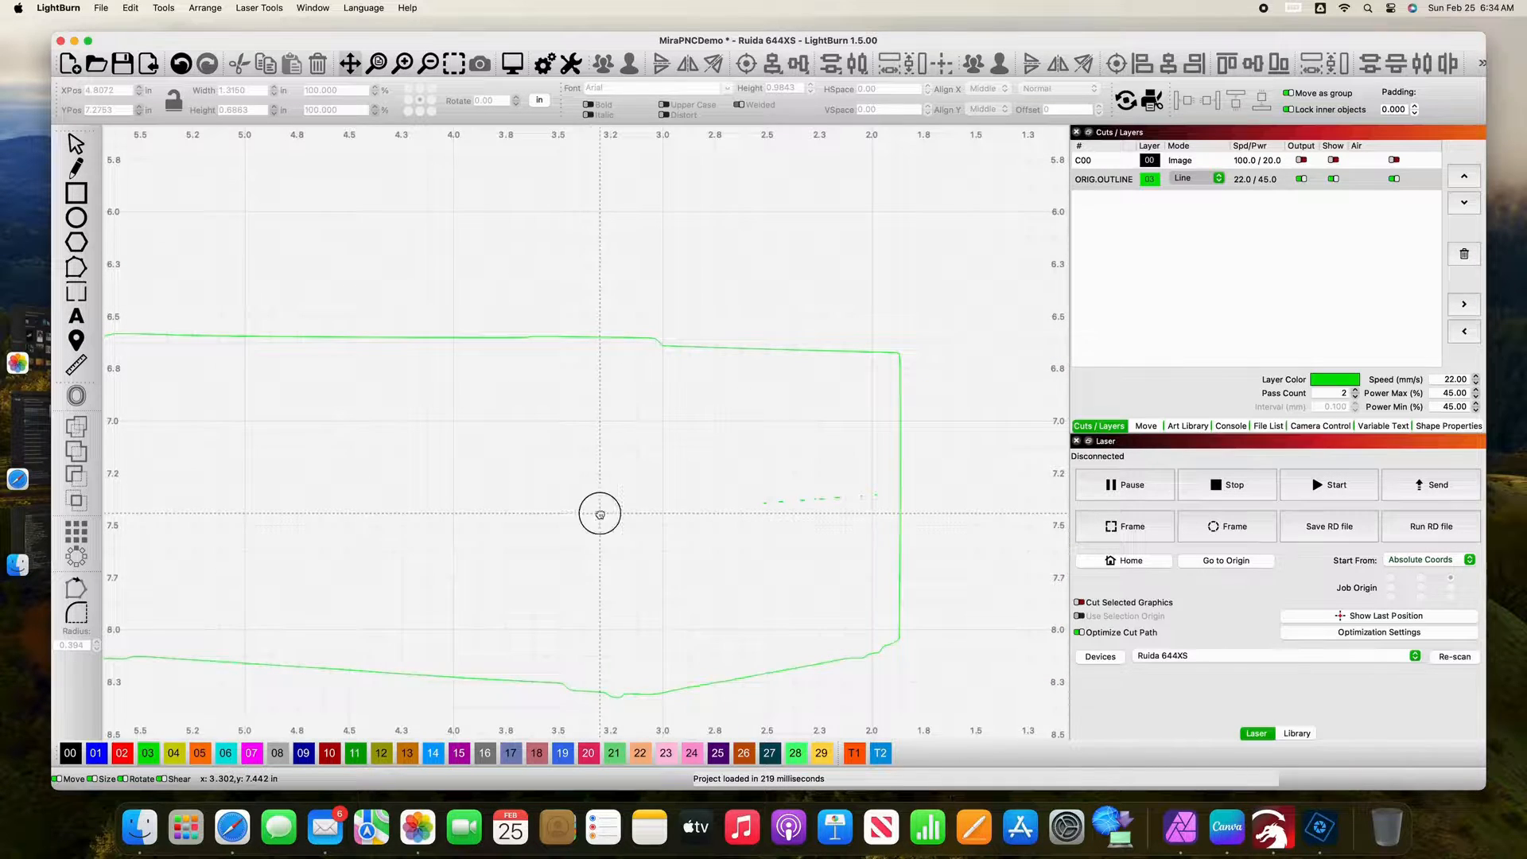
left_click_drag(597, 512, 375, 512)
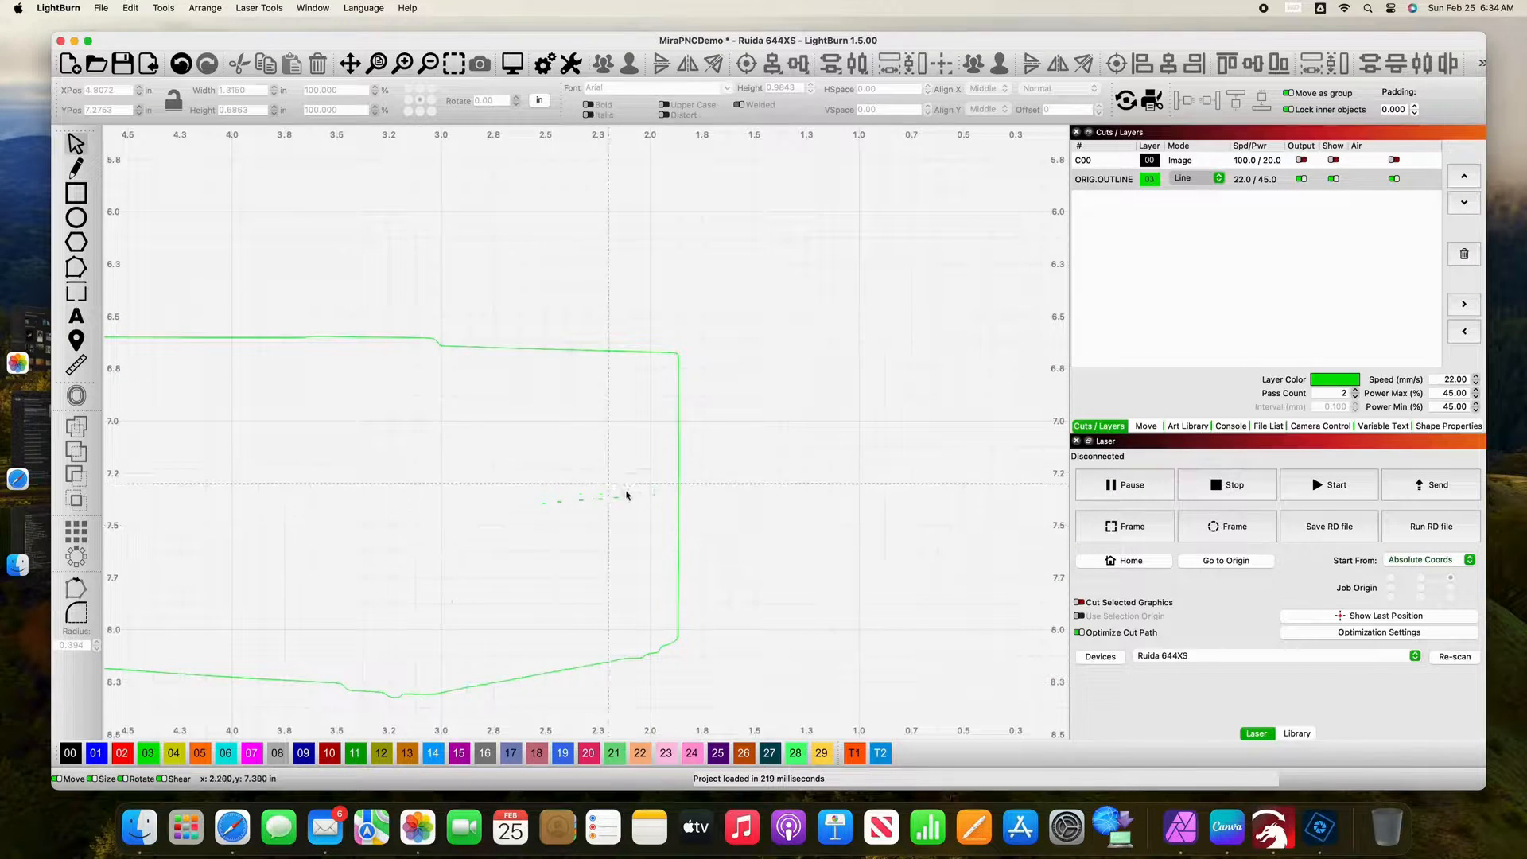
left_click_drag(485, 477, 668, 551)
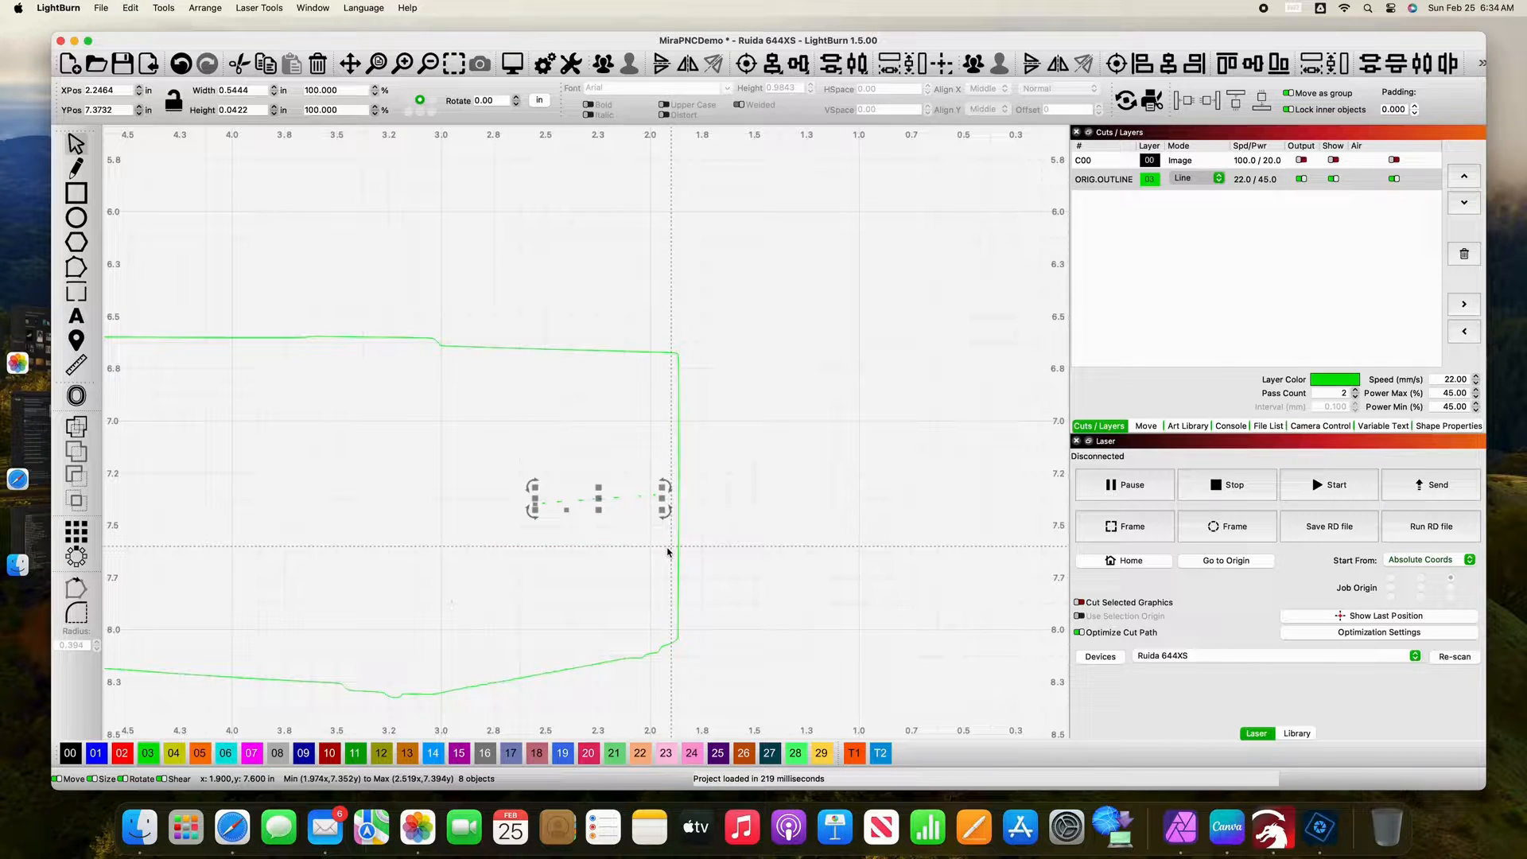
key("Delete")
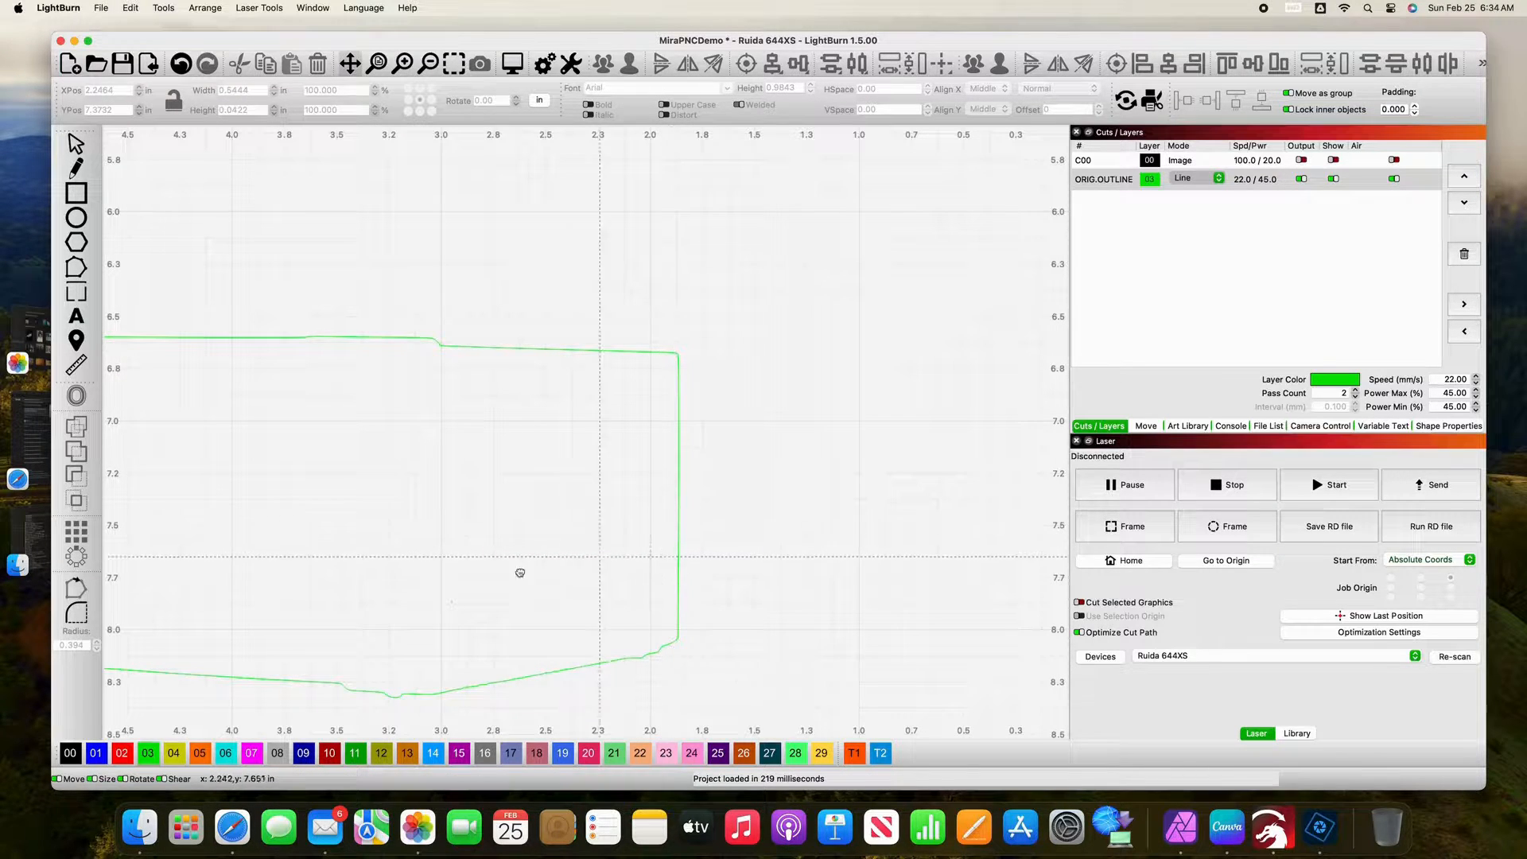
Step: Delete the tiny stray speck inside the machine's outline above its lower edge
left_click_drag(464, 583, 544, 402)
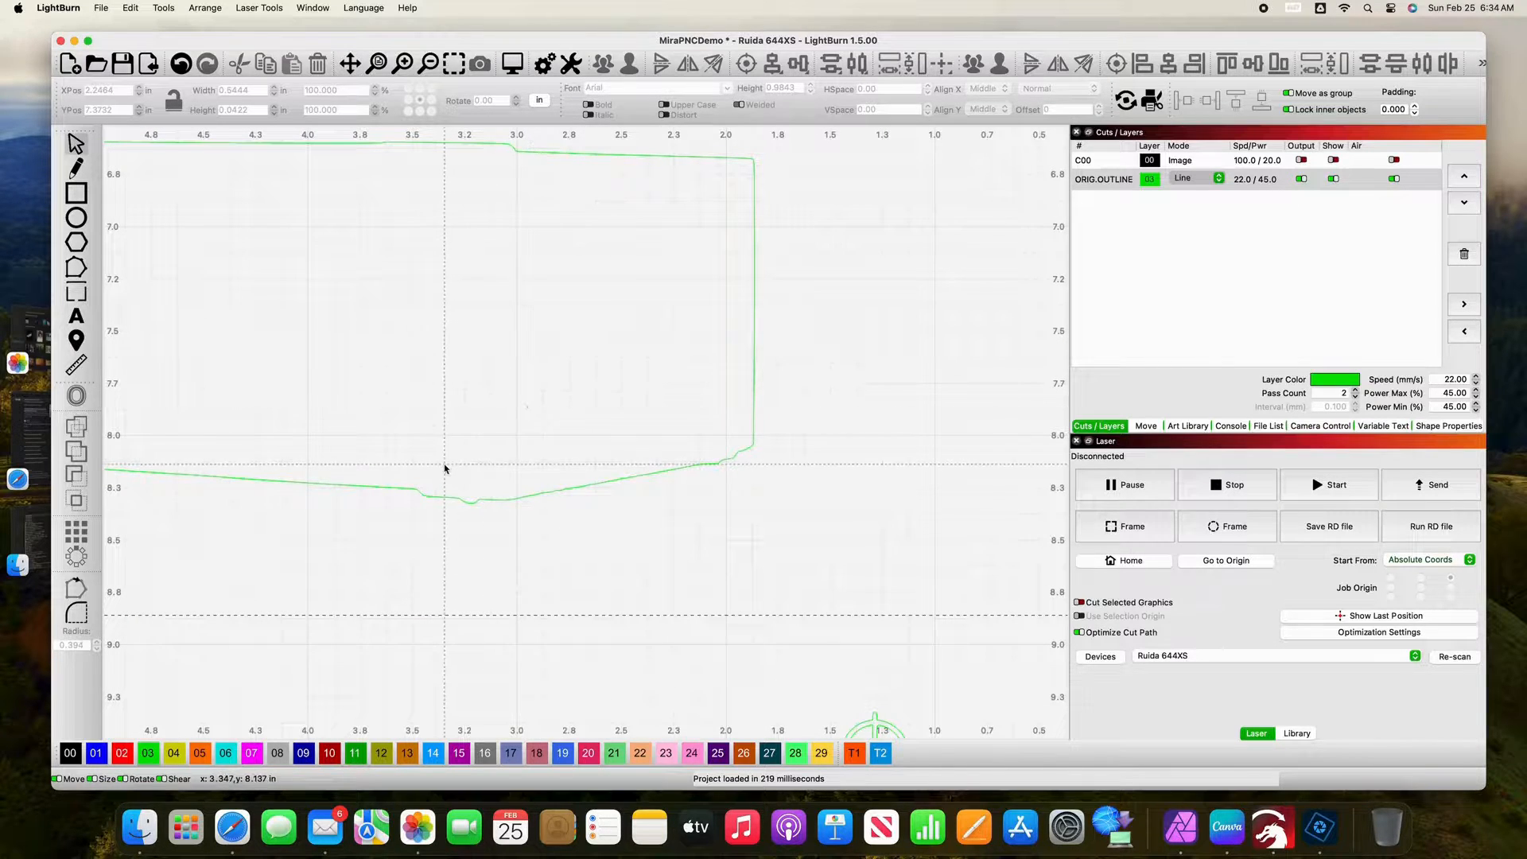
left_click_drag(322, 368, 574, 437)
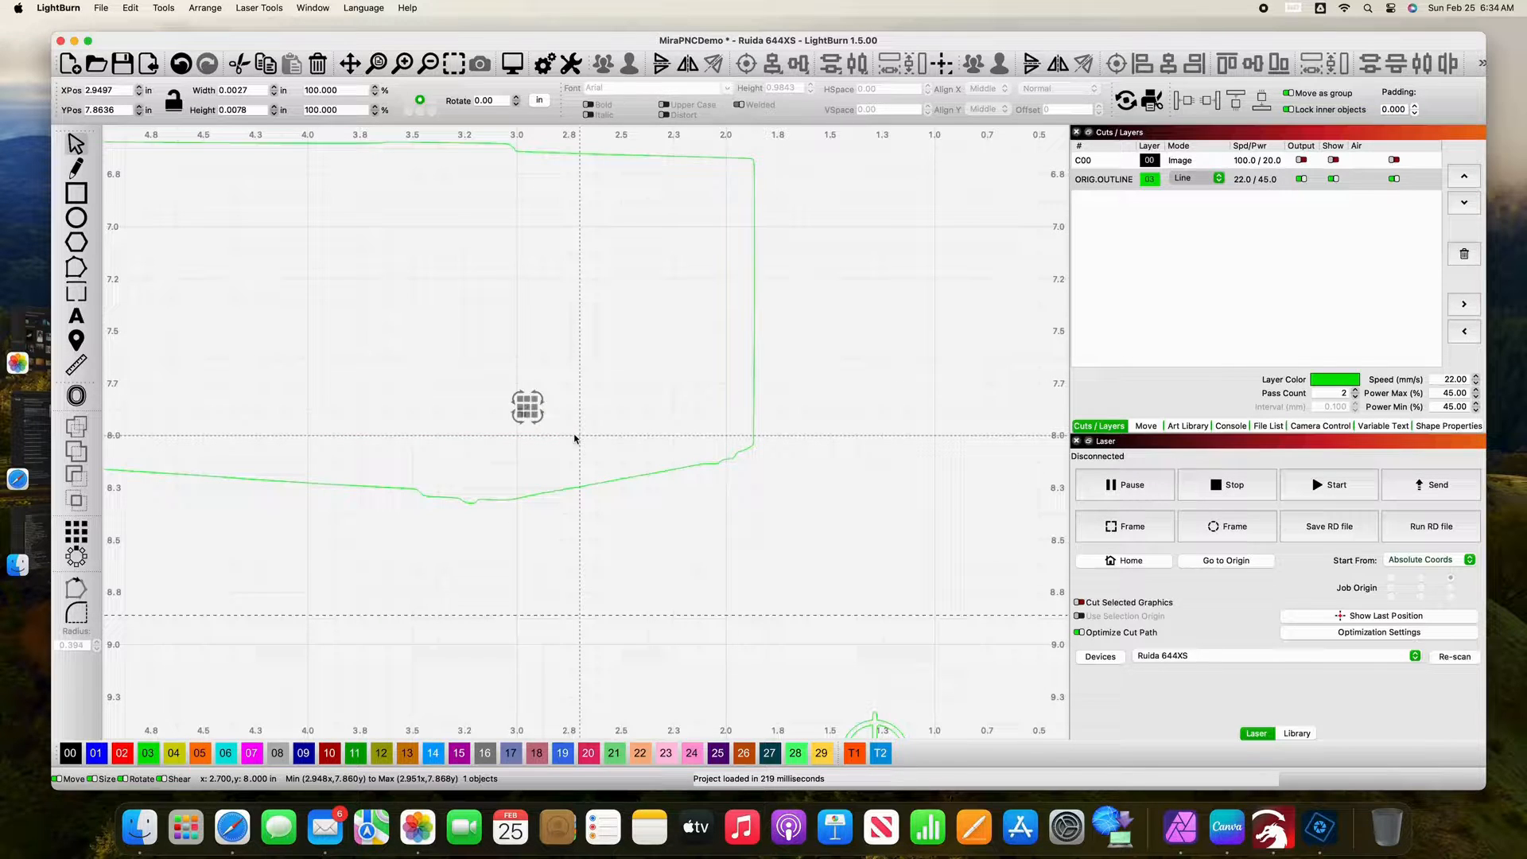
key("Delete")
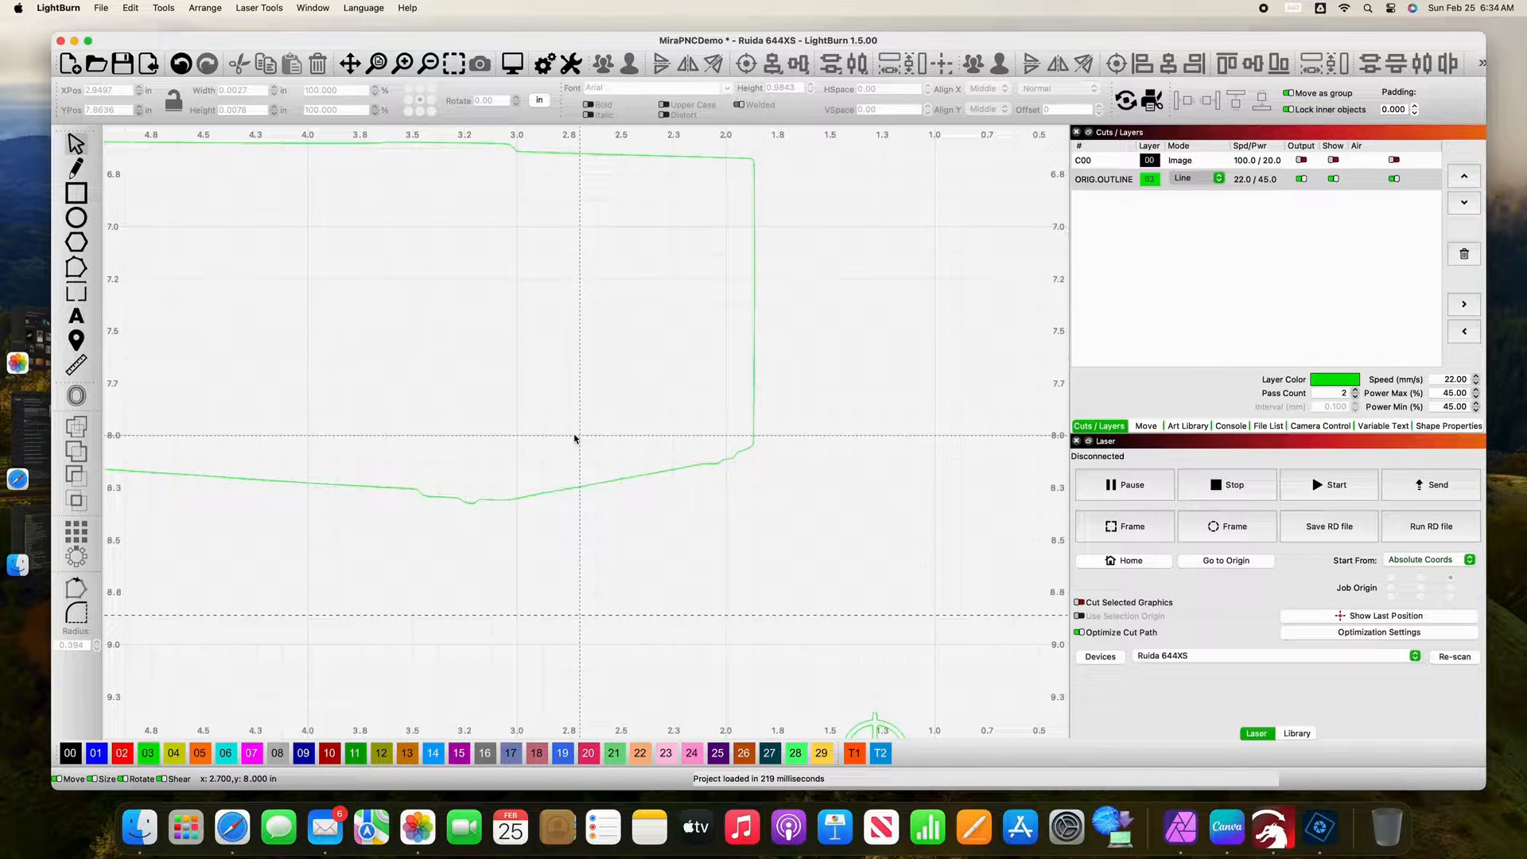
Step: Check the machine's lower edge and left side and the whole flower outline for remaining stray shapes
key("space")
left_click_drag(310, 602, 429, 560)
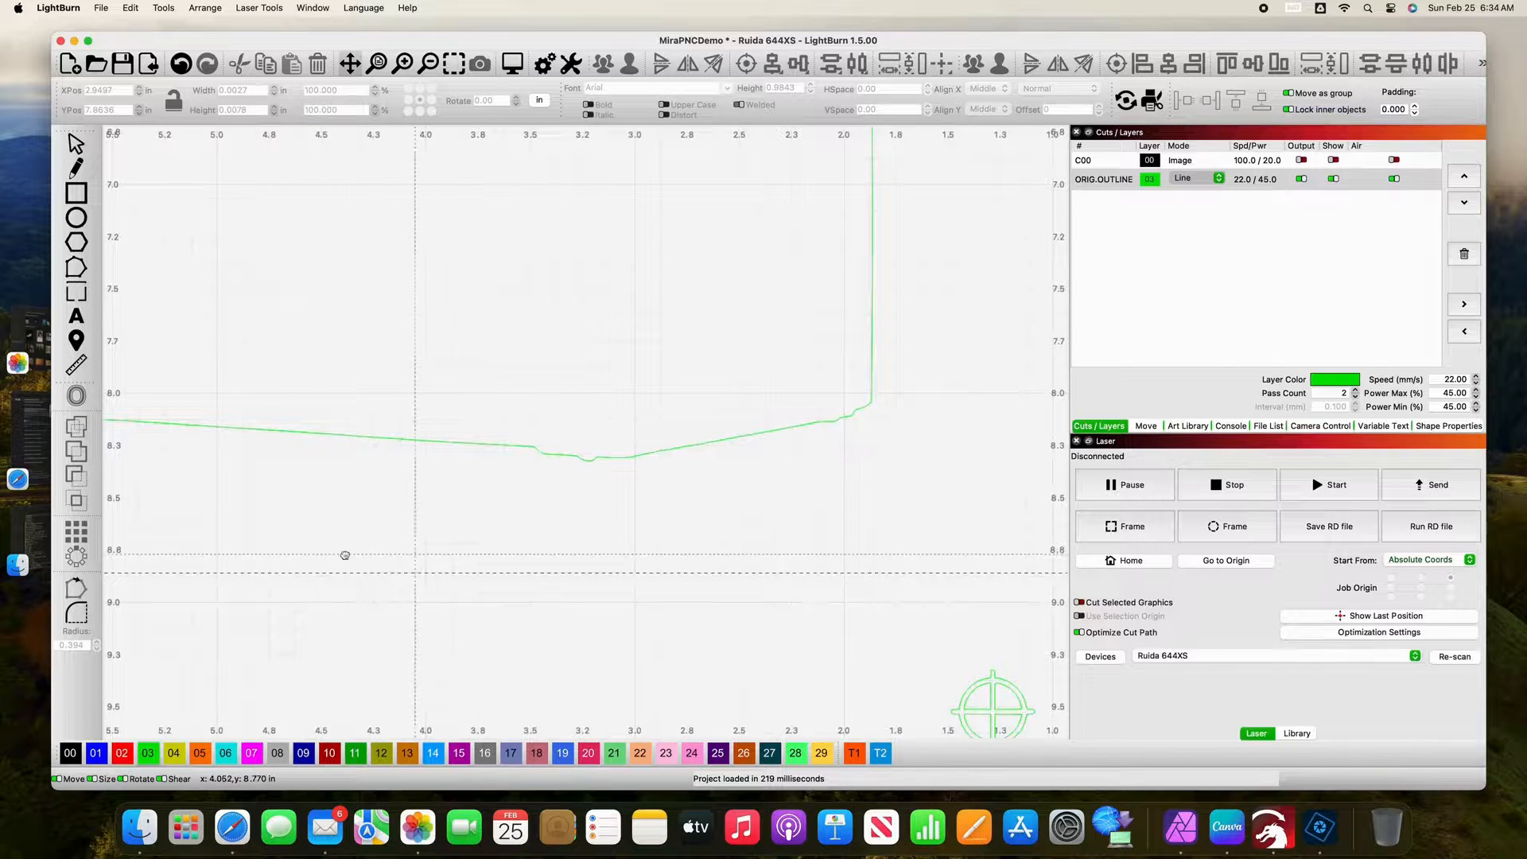
left_click_drag(194, 538, 392, 528)
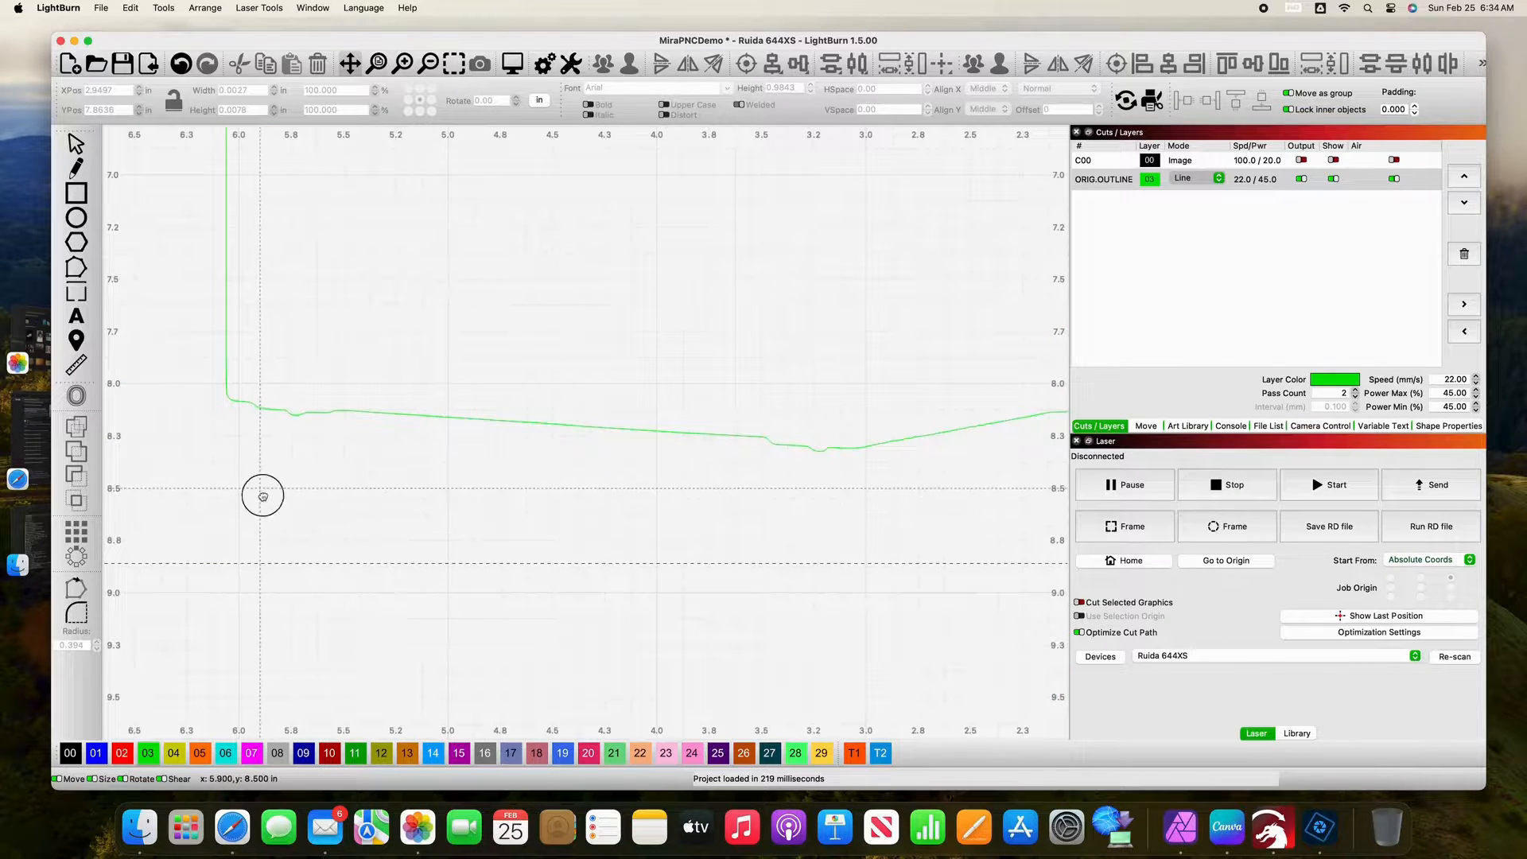
left_click_drag(263, 497, 284, 648)
left_click_drag(264, 413, 159, 538)
mouse_move(415, 407)
left_mouse_down()
mouse_move(273, 412)
mouse_move(310, 313)
mouse_move(396, 553)
left_mouse_up()
left_click_drag(173, 296, 256, 427)
left_click_drag(201, 331, 293, 595)
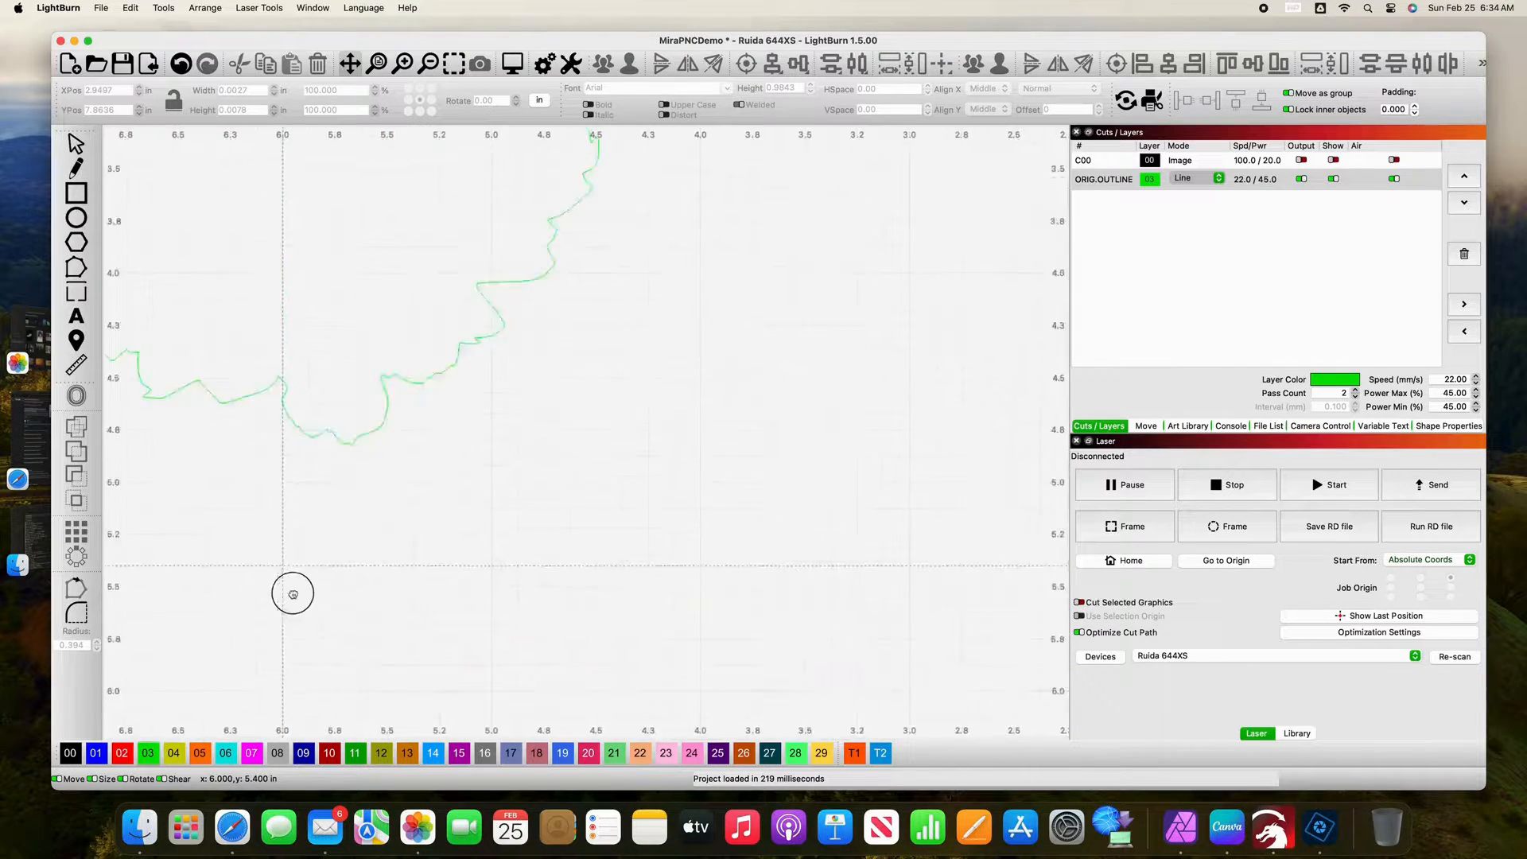
left_click_drag(269, 478, 307, 570)
left_click_drag(249, 405, 381, 629)
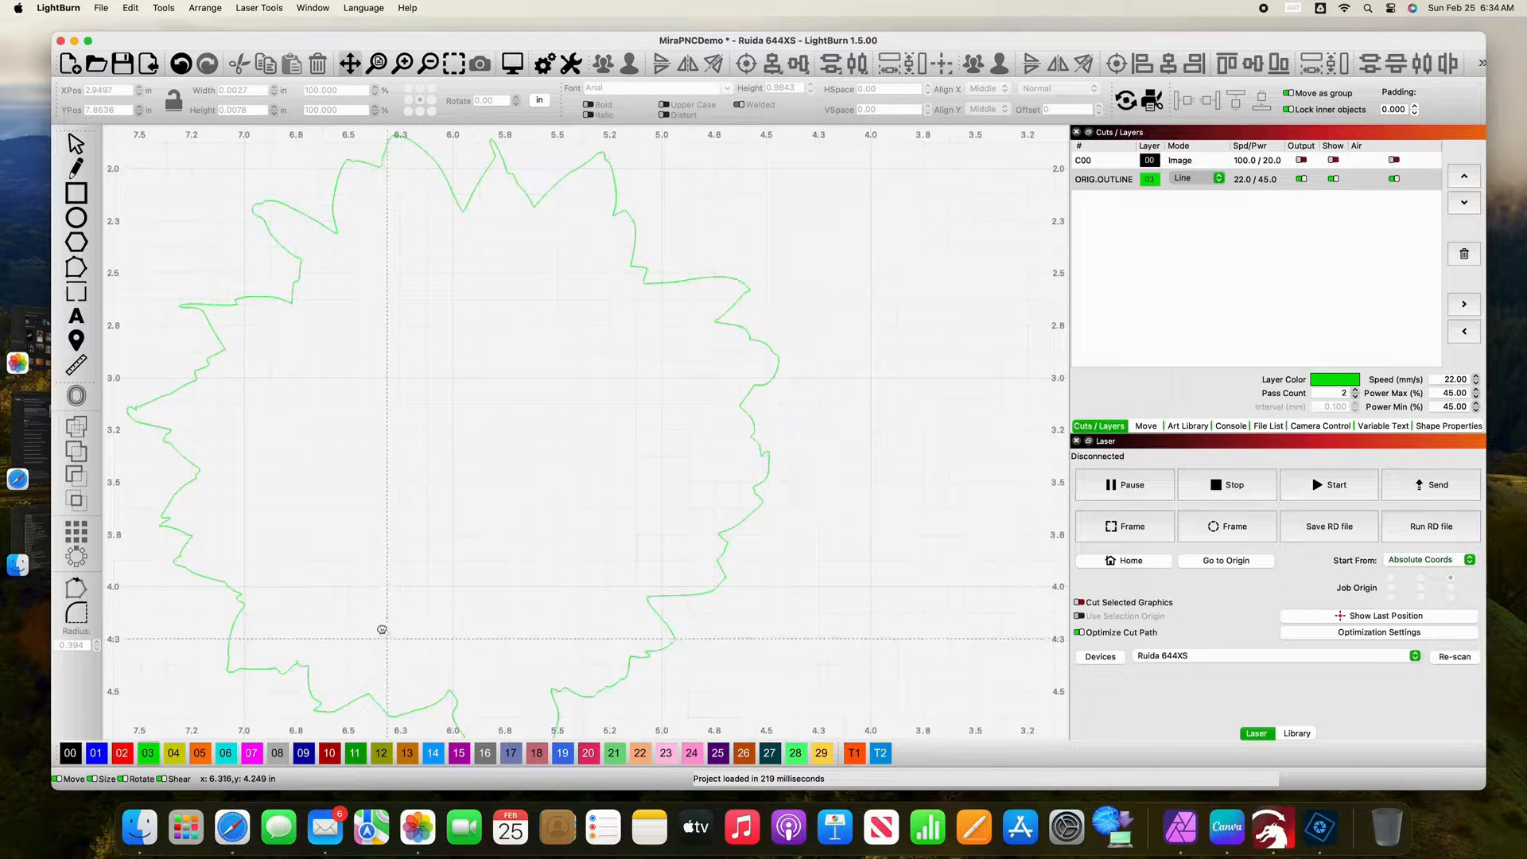
left_click_drag(290, 454, 403, 603)
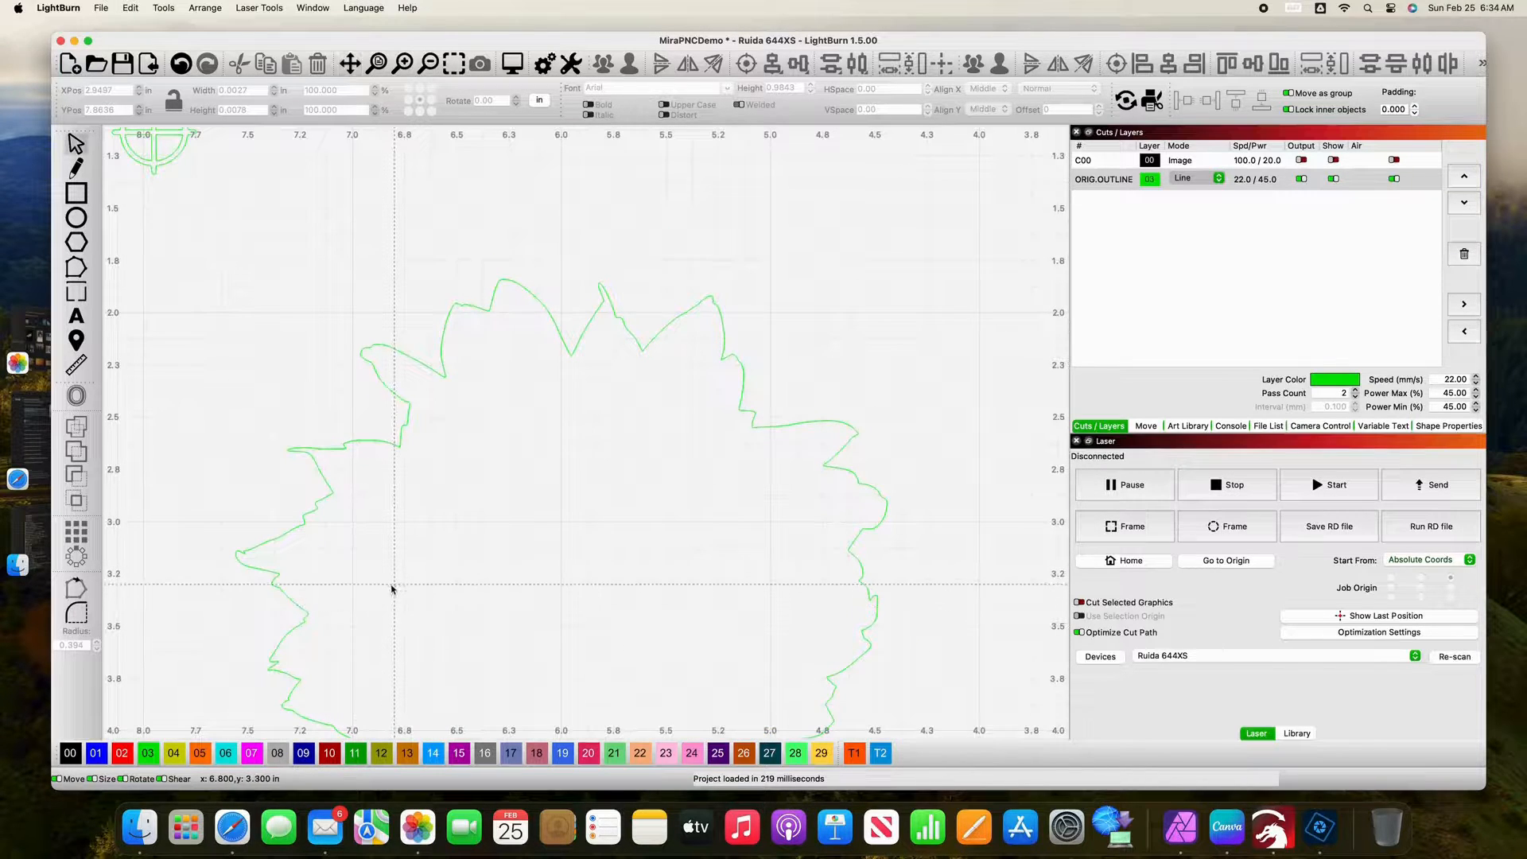
Step: Group the shapes of the registration mark above the flower and assign the group to tool layer T1
scroll(392, 589, "down", 3)
scroll(391, 587, "down", 3)
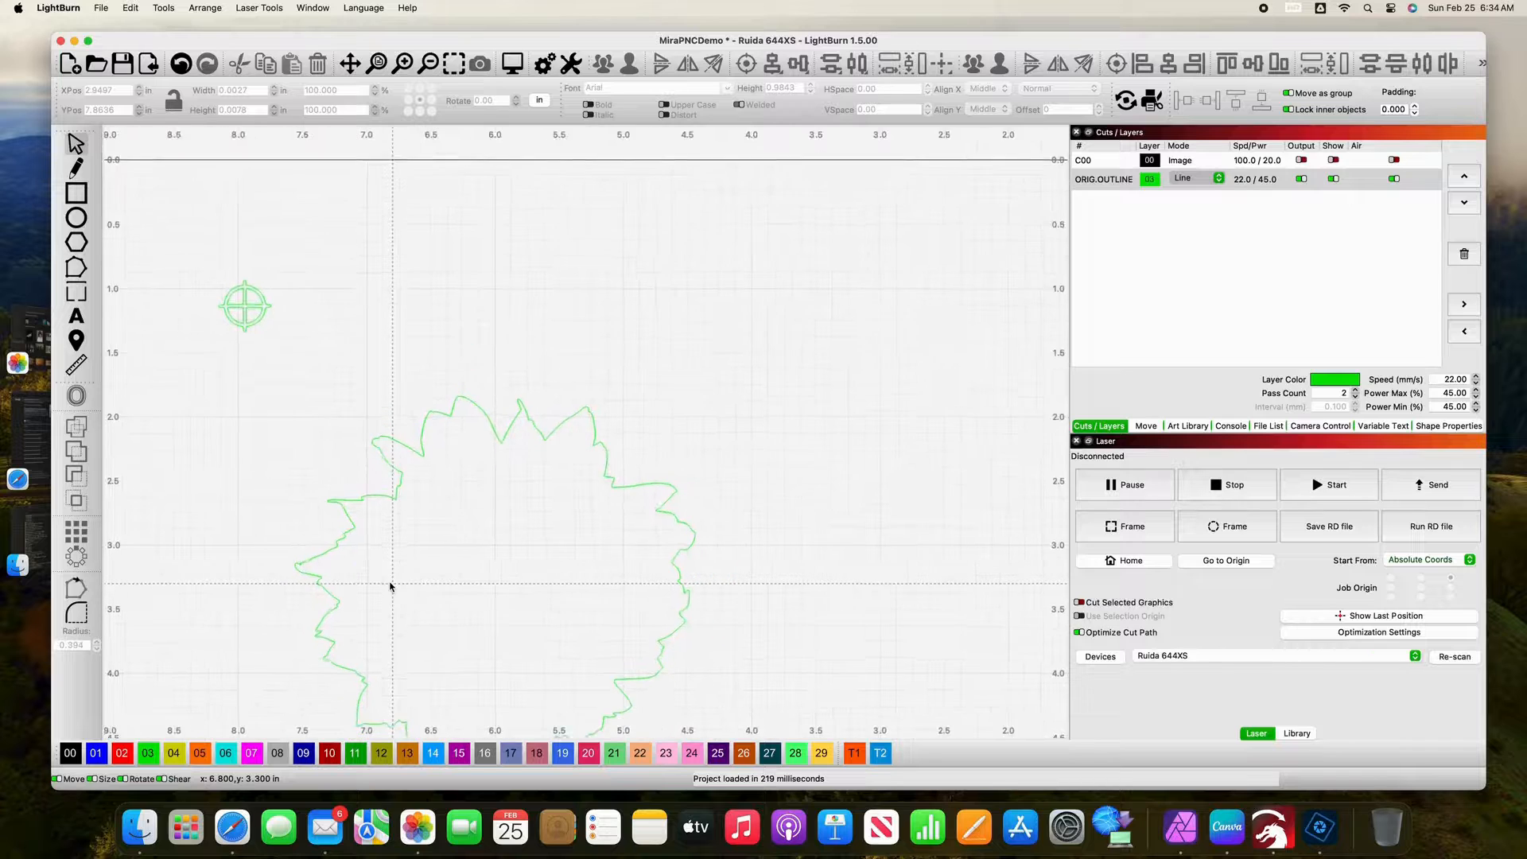
key("space")
left_click_drag(355, 609, 482, 497)
left_click_drag(314, 540, 460, 522)
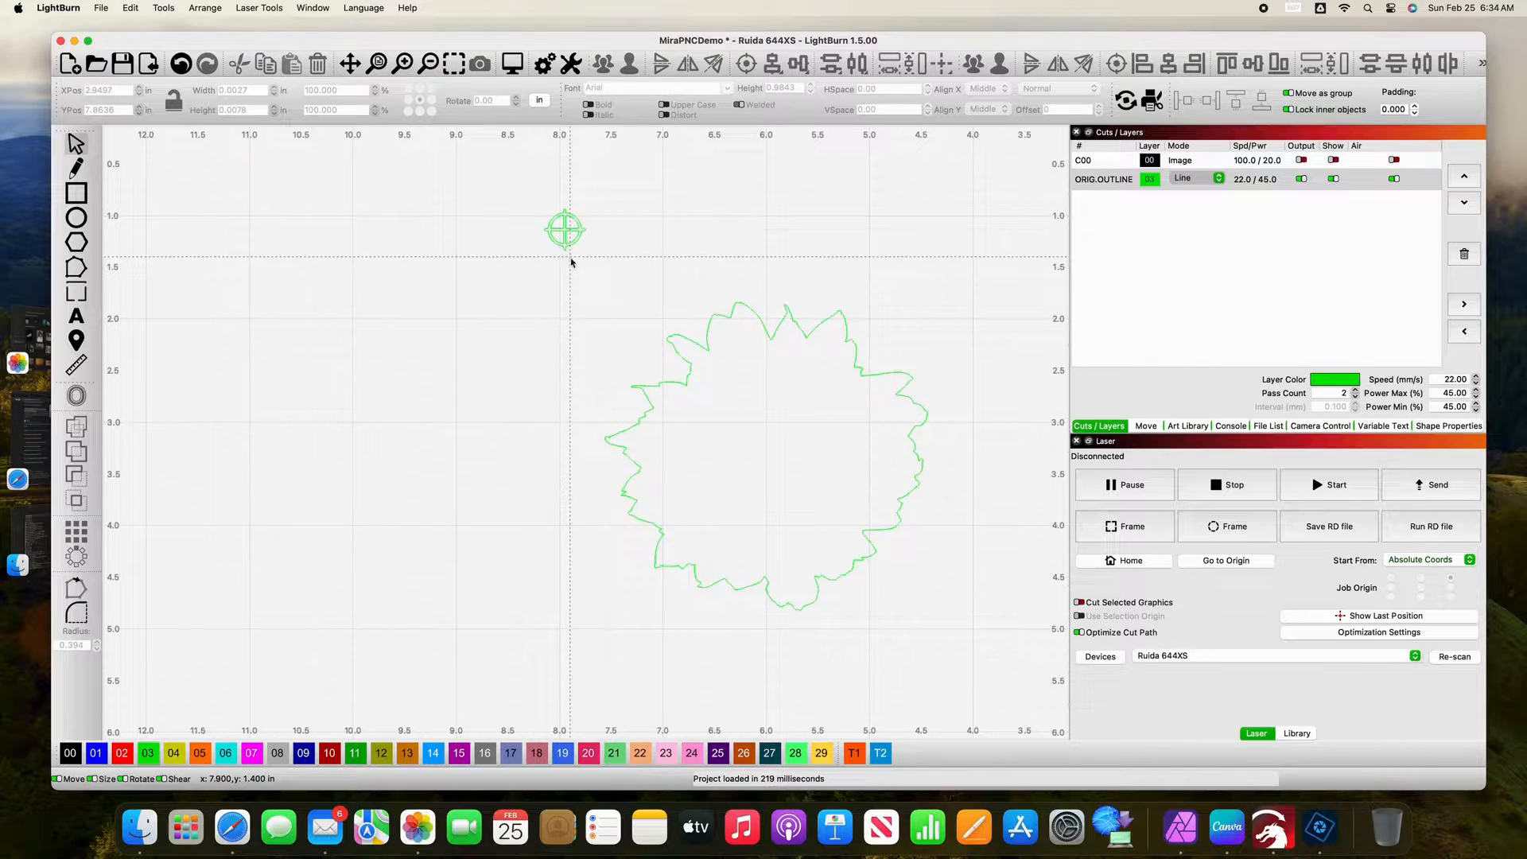
left_click_drag(512, 185, 620, 297)
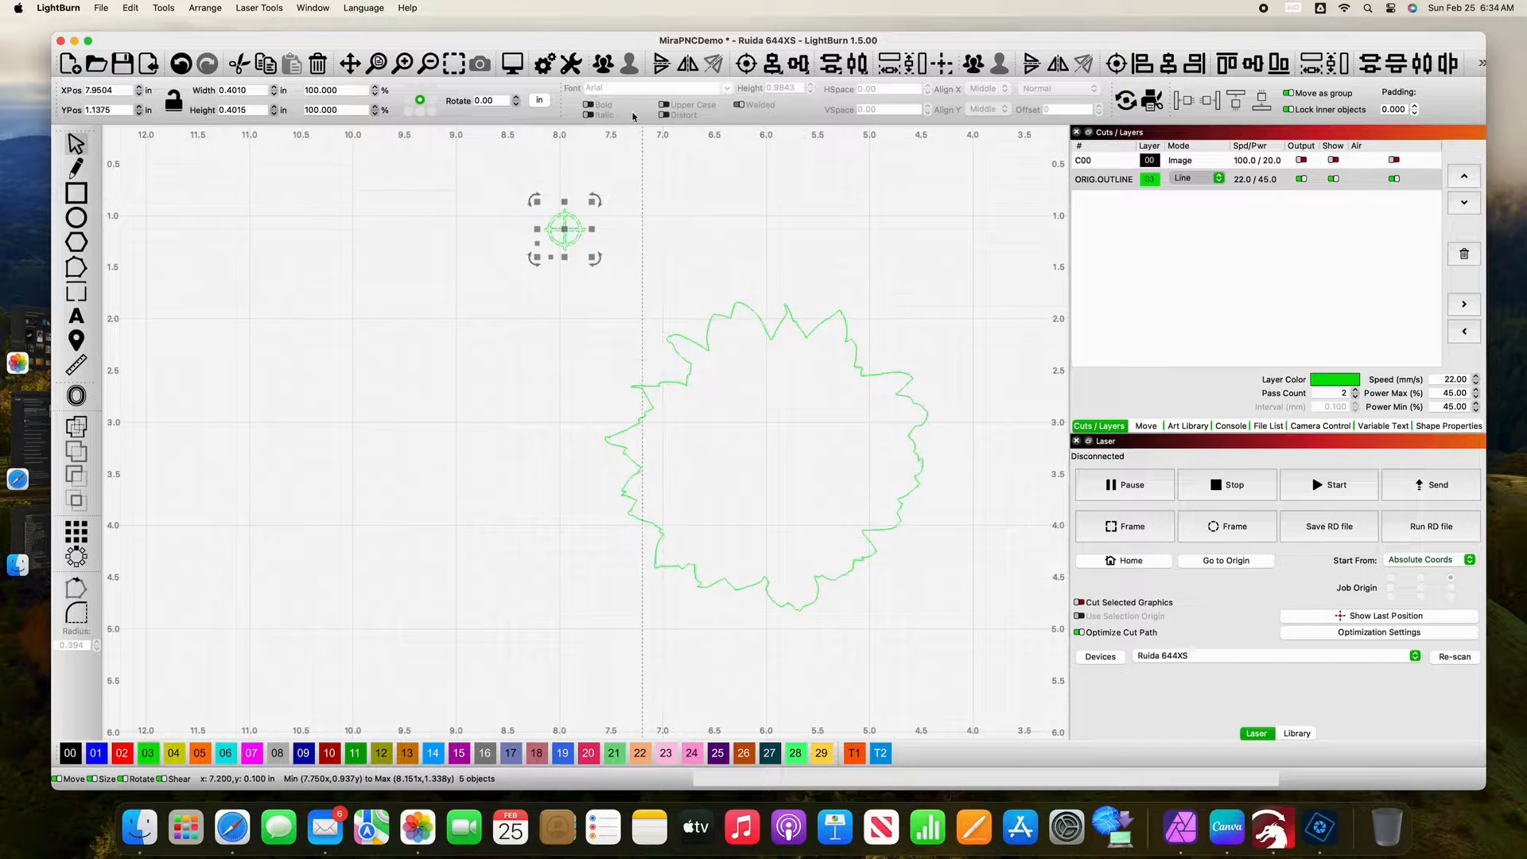
left_click(606, 66)
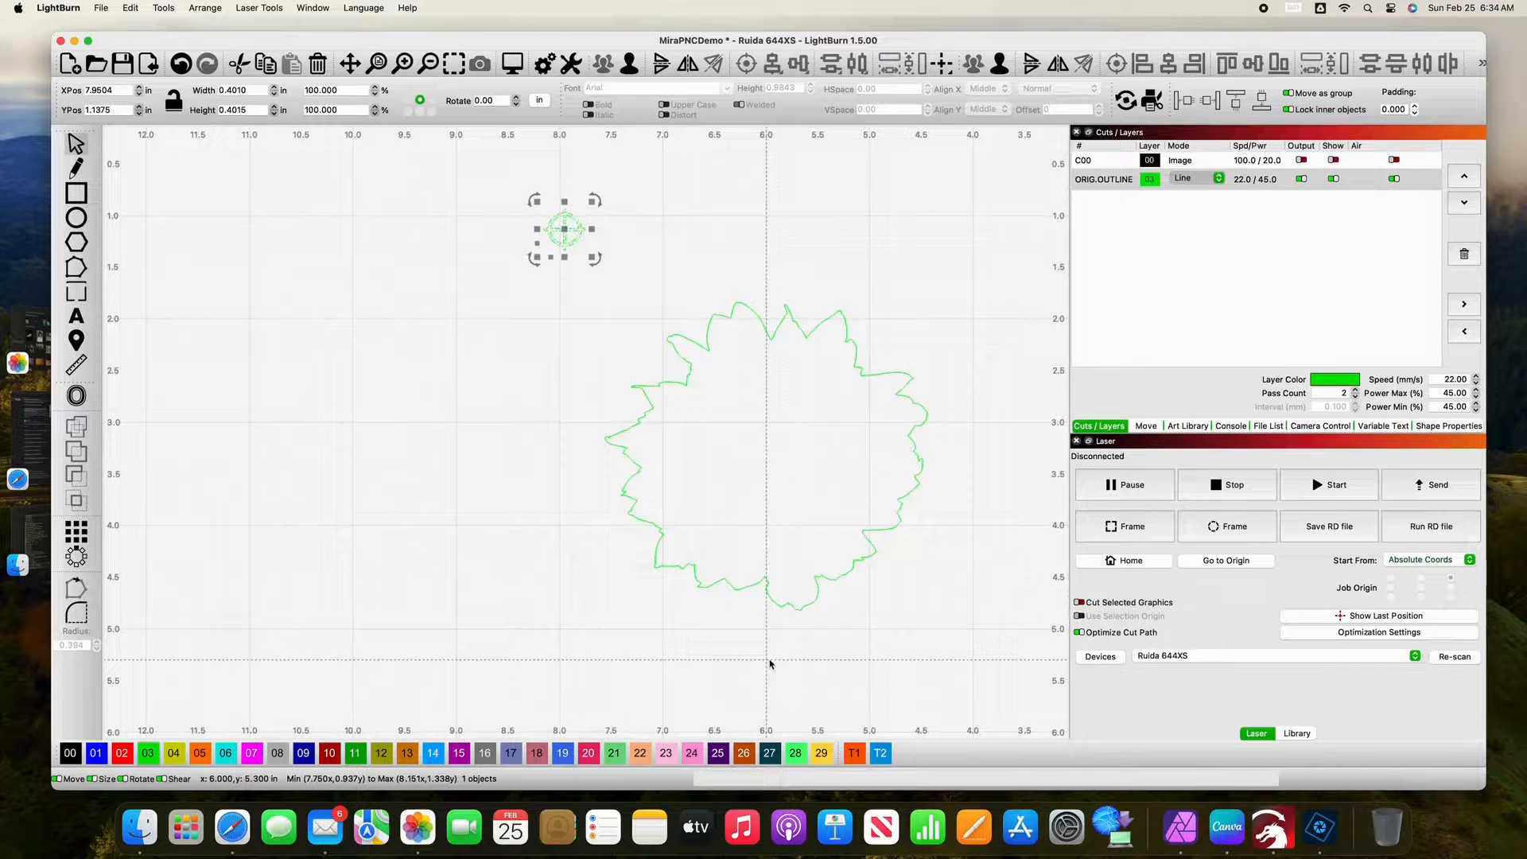
left_click(854, 754)
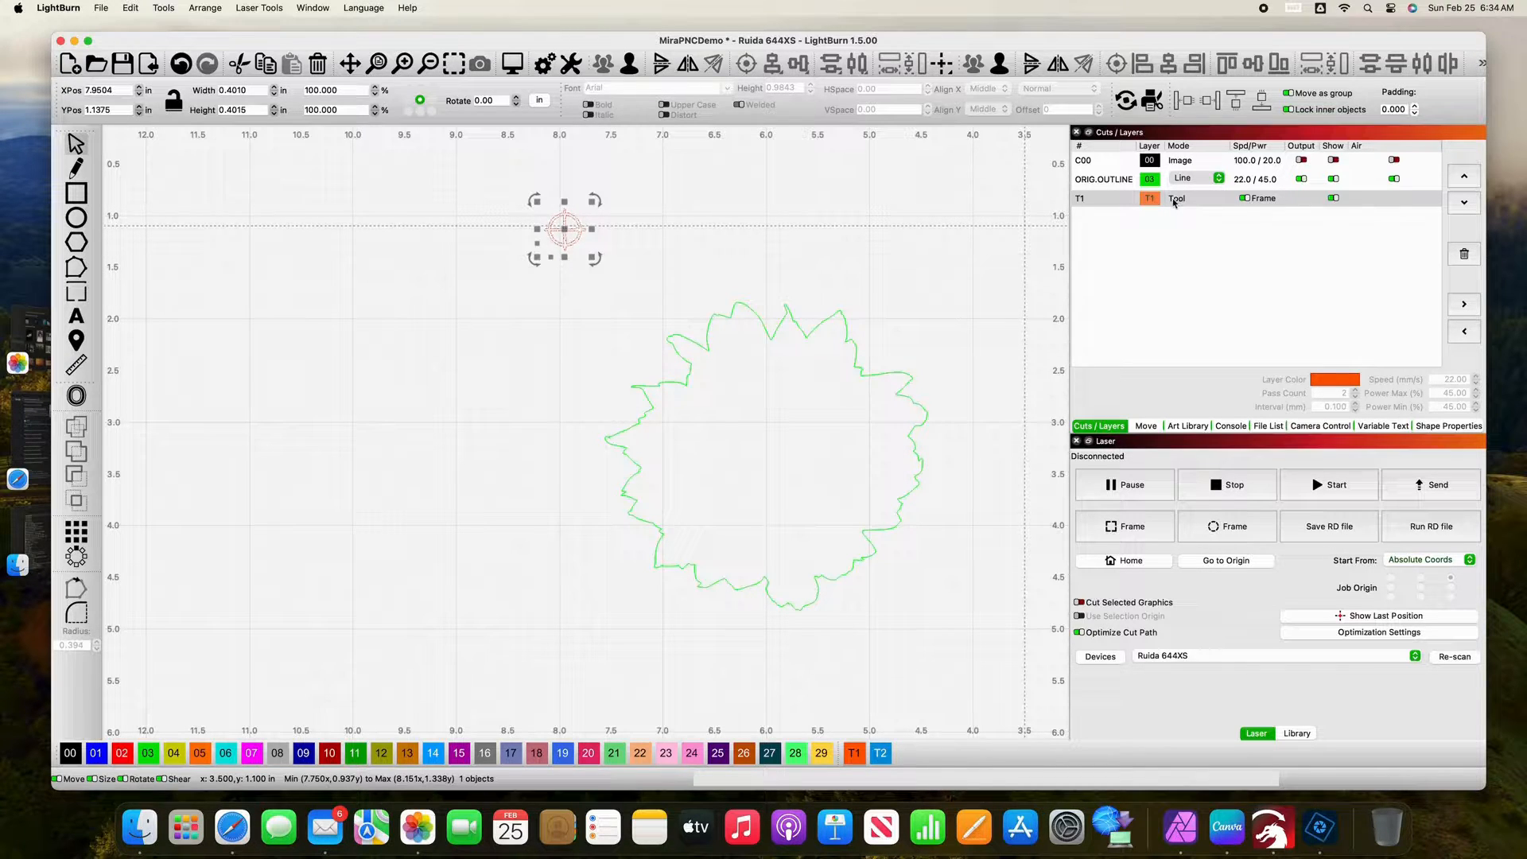
left_click(881, 246)
Step: Group the shapes of the registration mark below the machine and assign the group to tool layer T2
key("space")
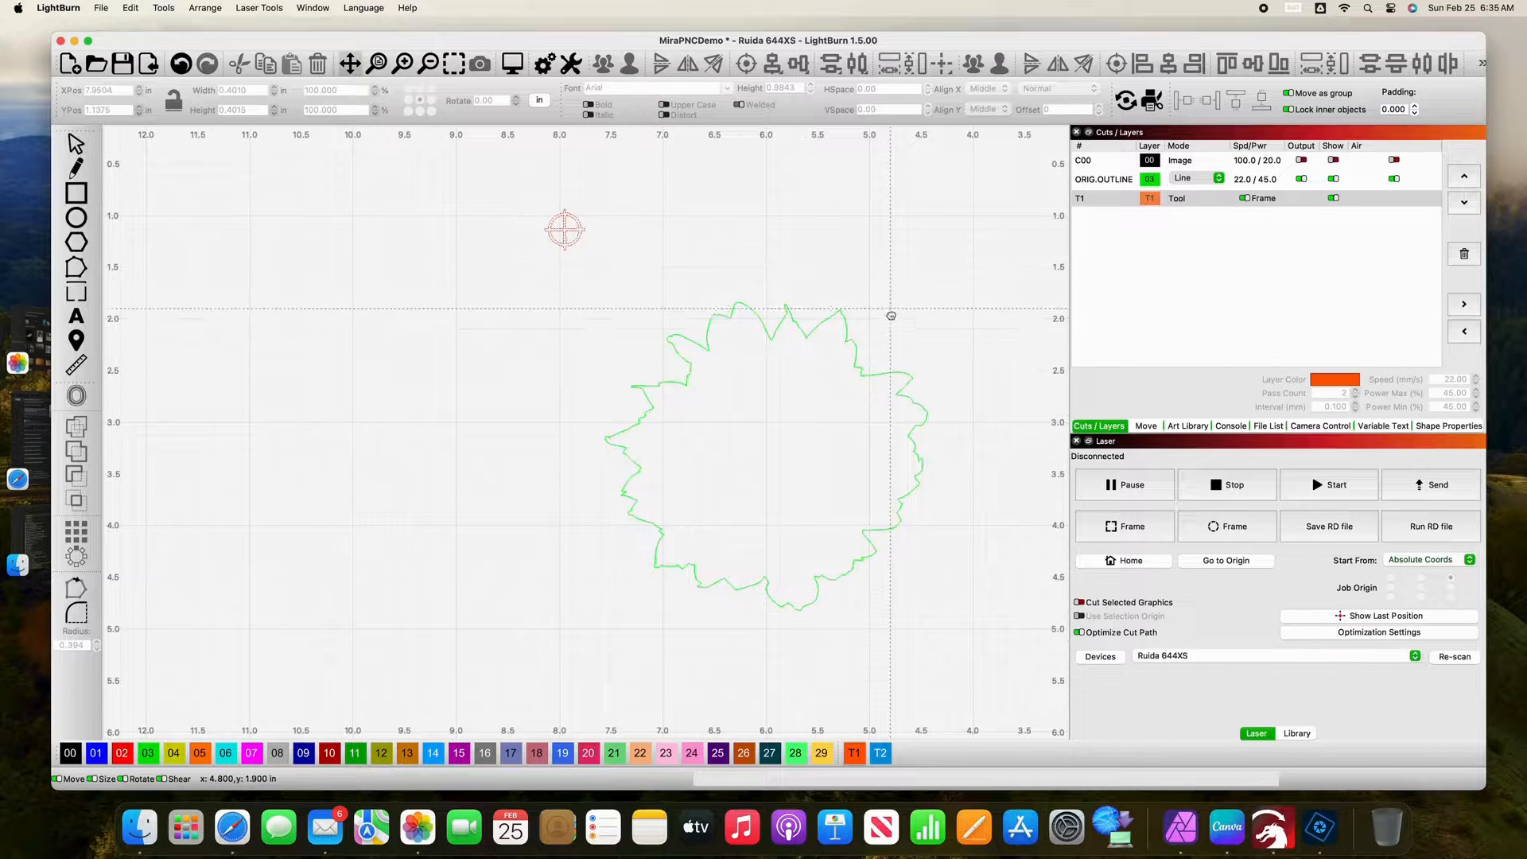
left_click_drag(920, 514, 672, 290)
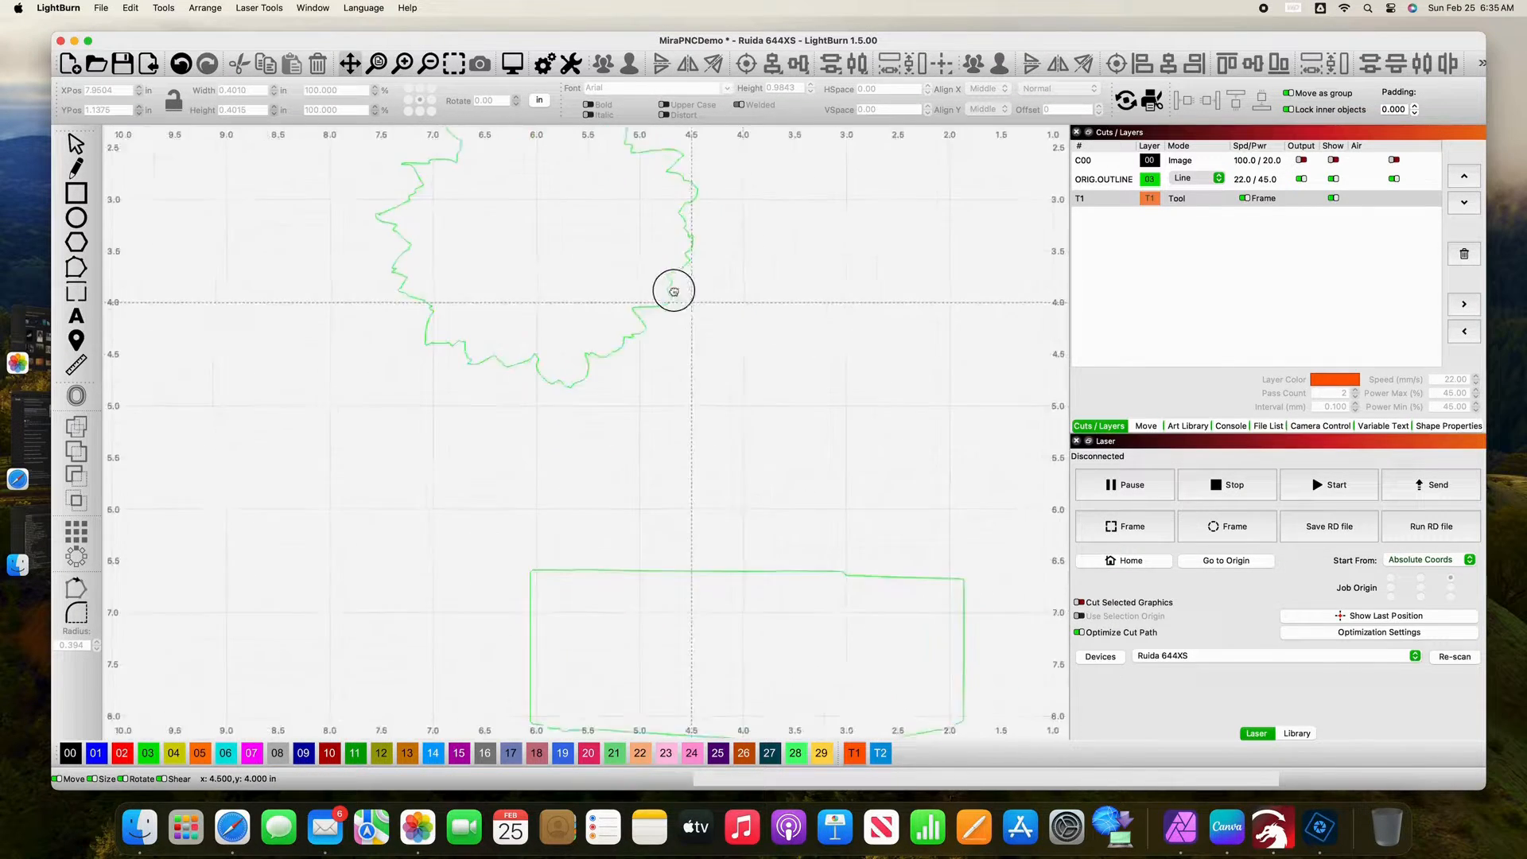
left_click_drag(801, 402, 668, 212)
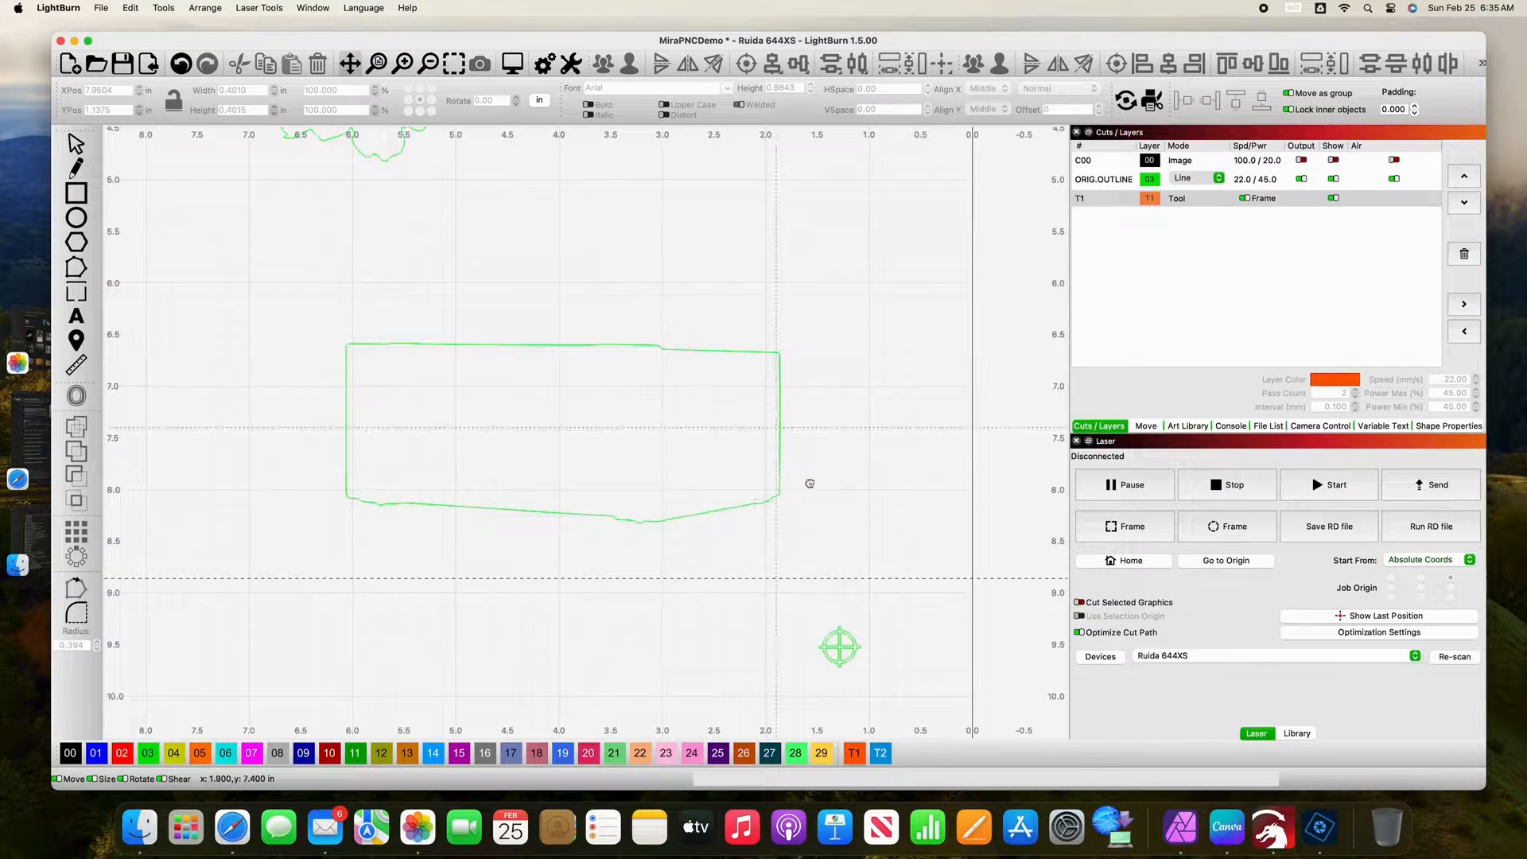
left_click_drag(819, 485, 683, 269)
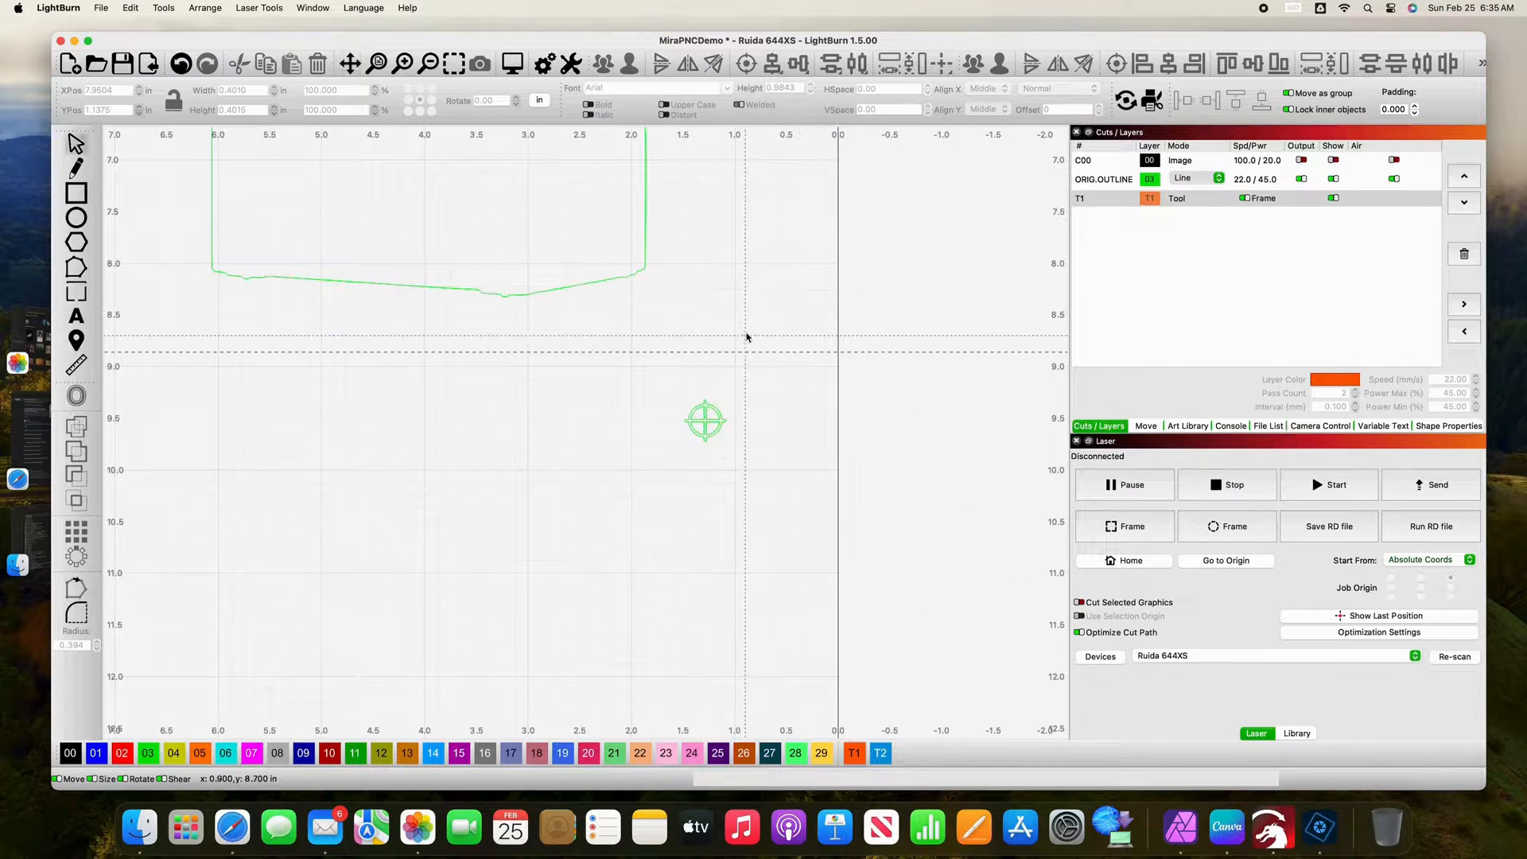
left_click_drag(631, 368, 782, 537)
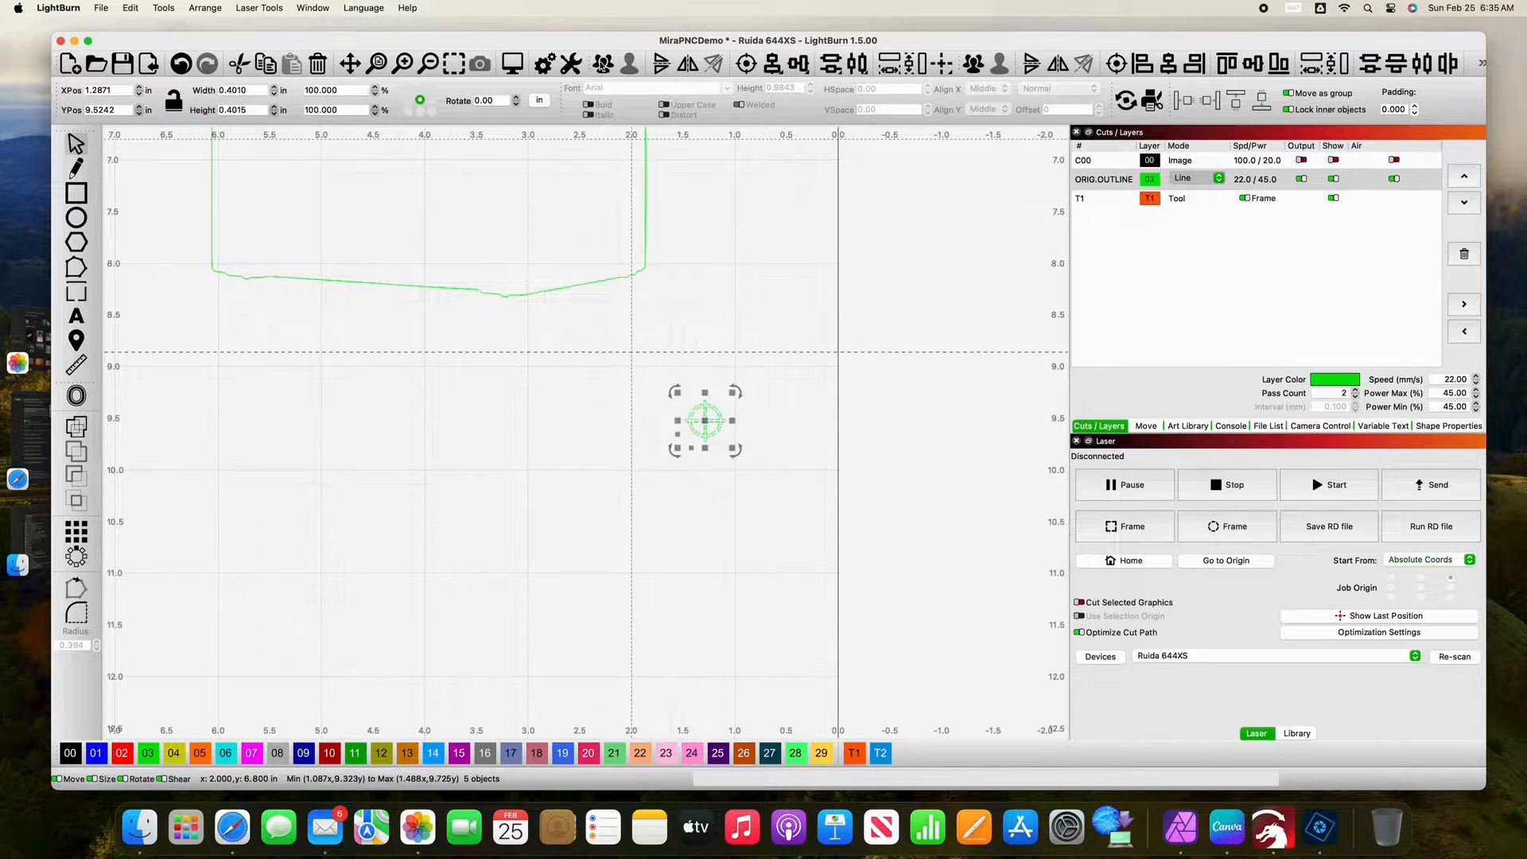
left_click(604, 66)
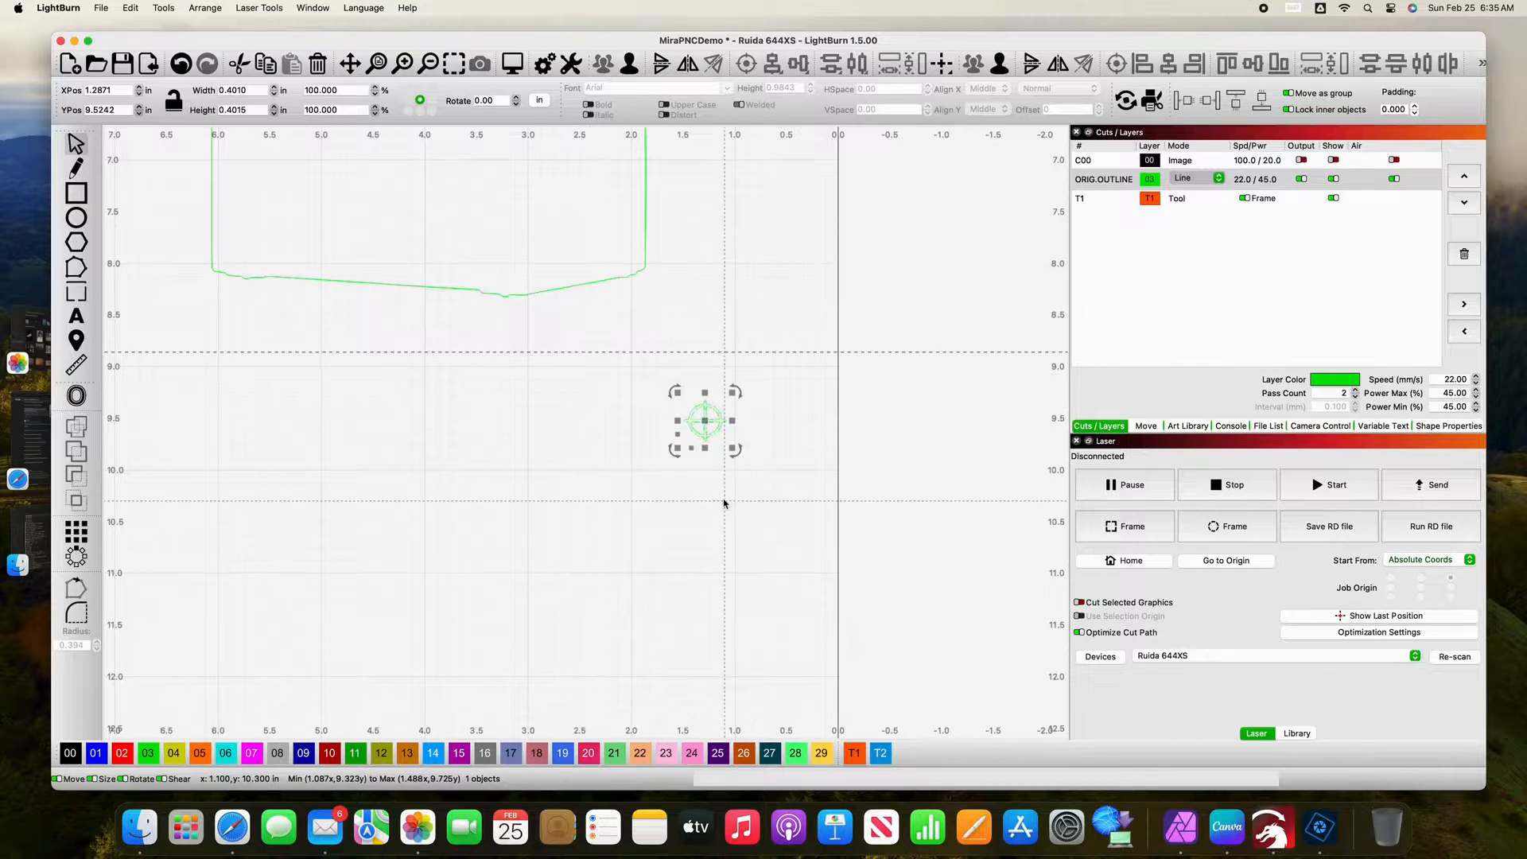
left_click(883, 752)
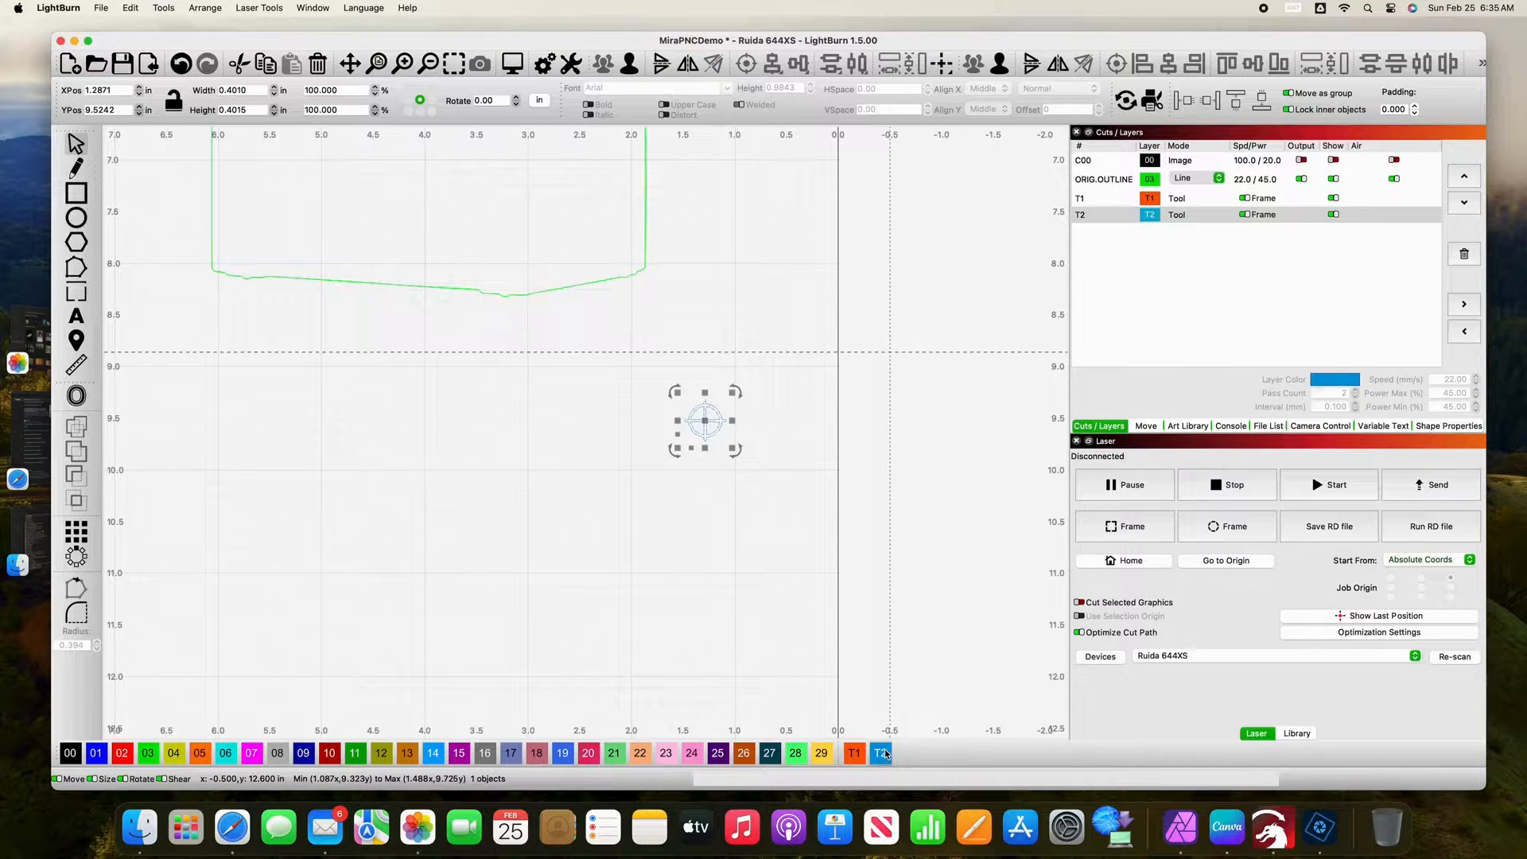
left_click(808, 442)
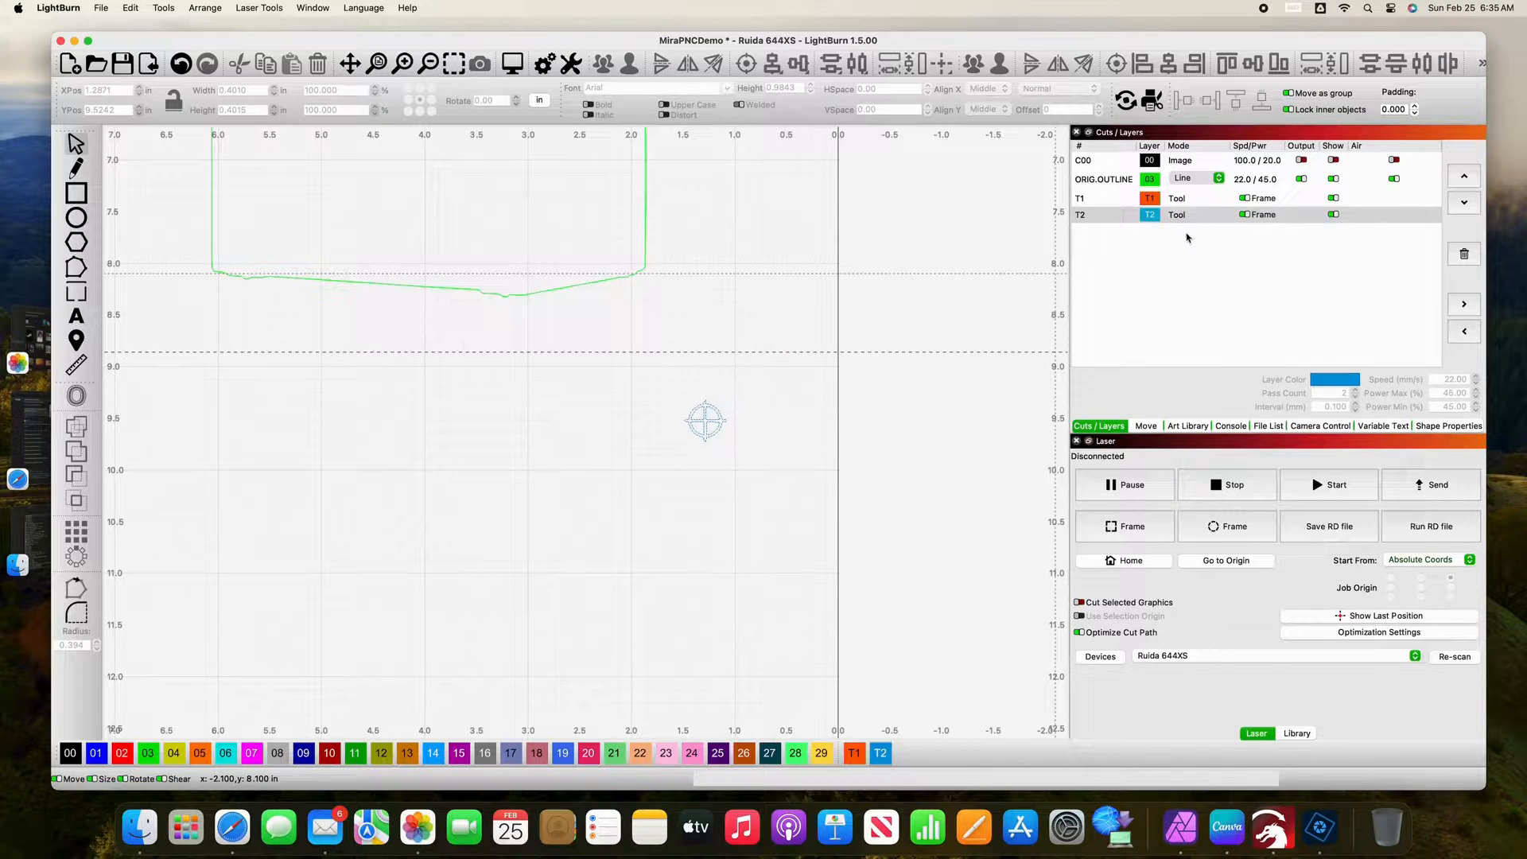
scroll(836, 320, "down", 2)
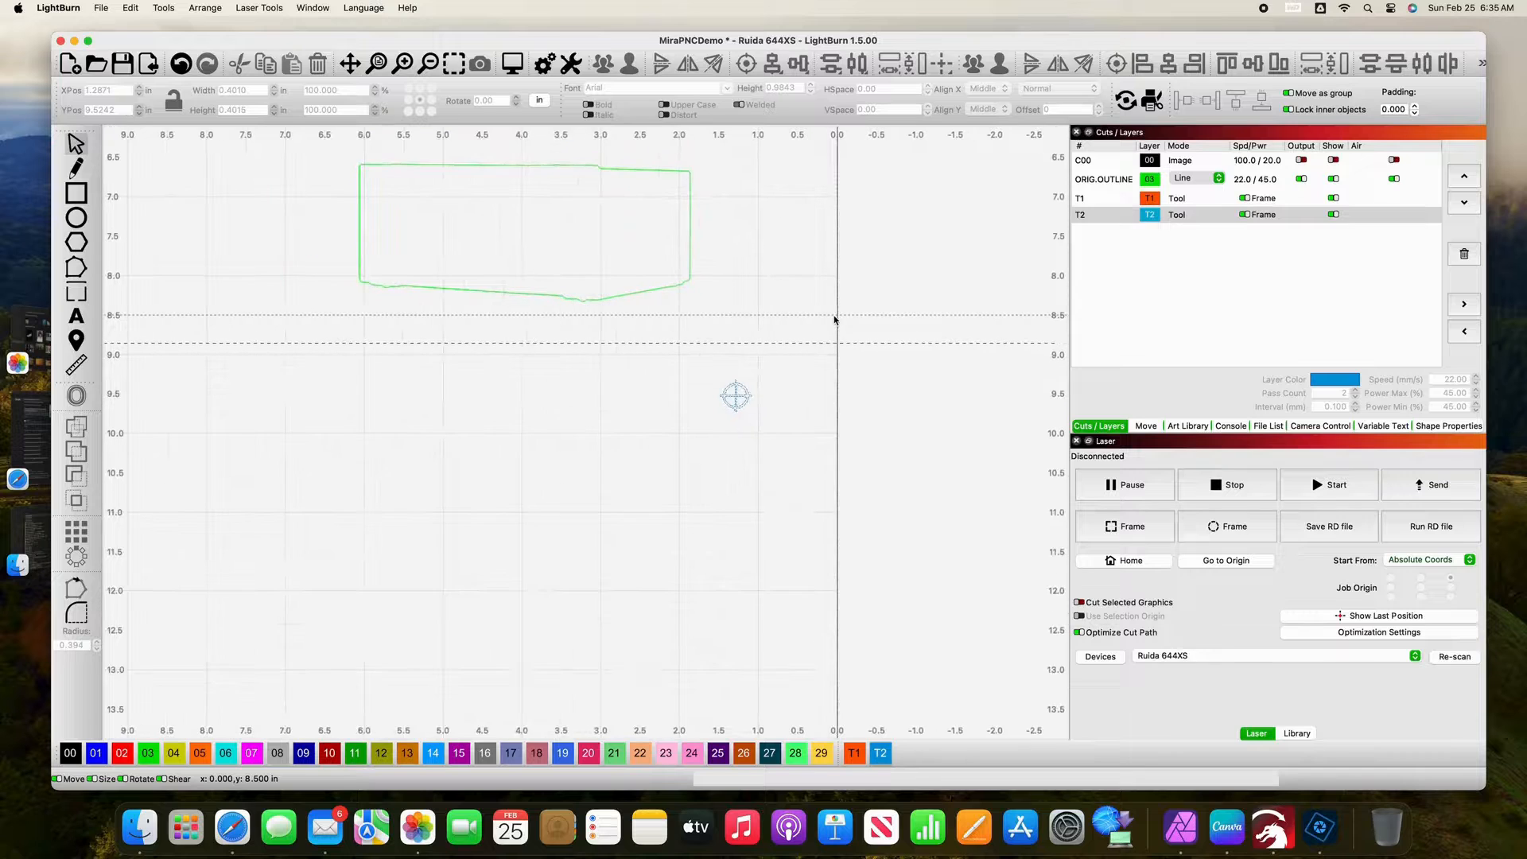
Step: Select the flower outline and the machine outline together and group them
key("space")
left_click_drag(811, 296, 903, 555)
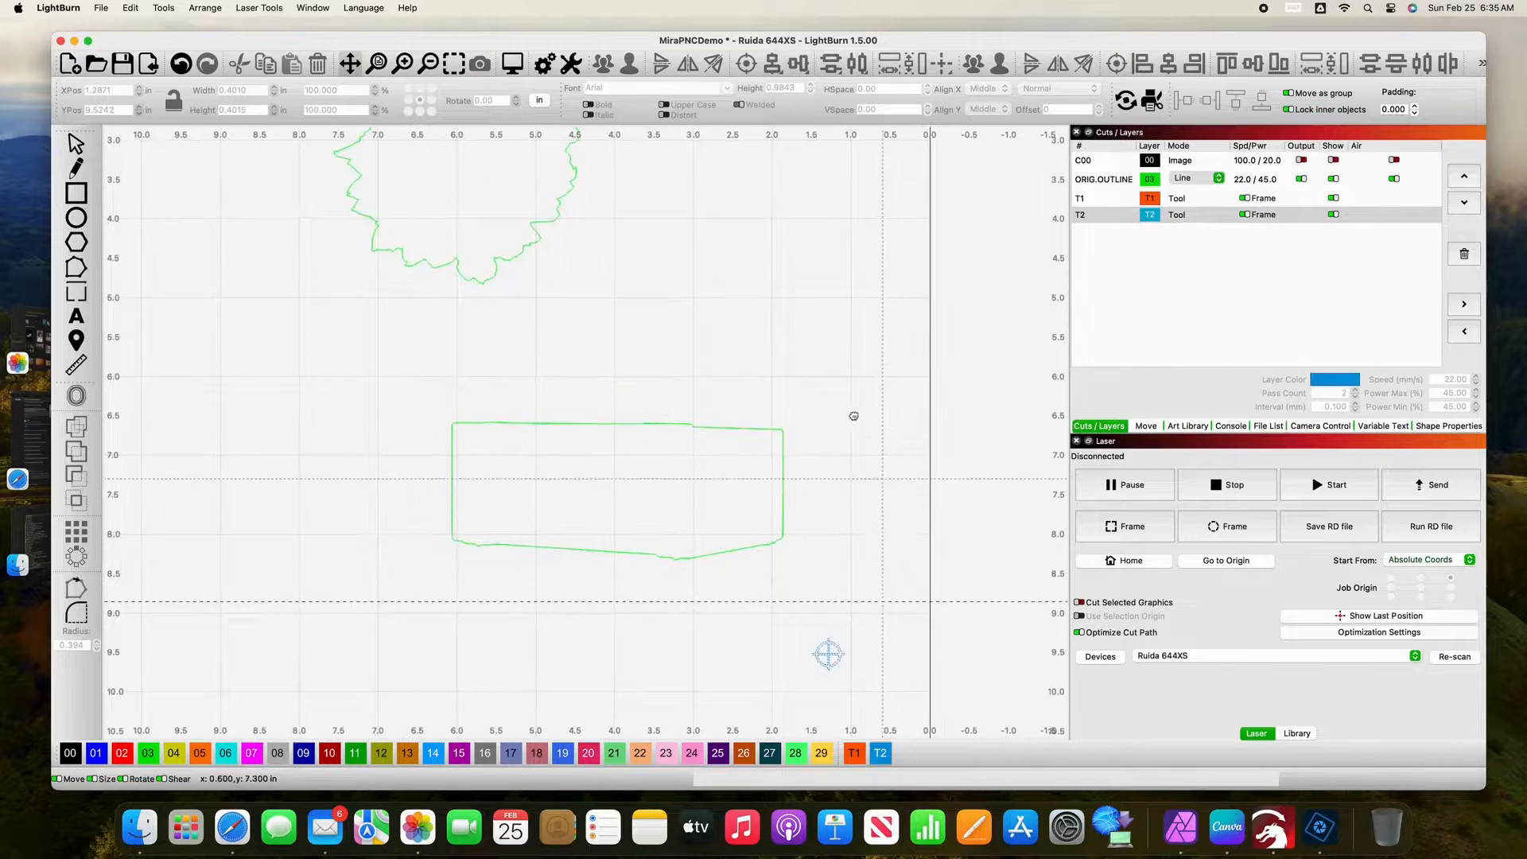
left_click_drag(853, 416, 921, 474)
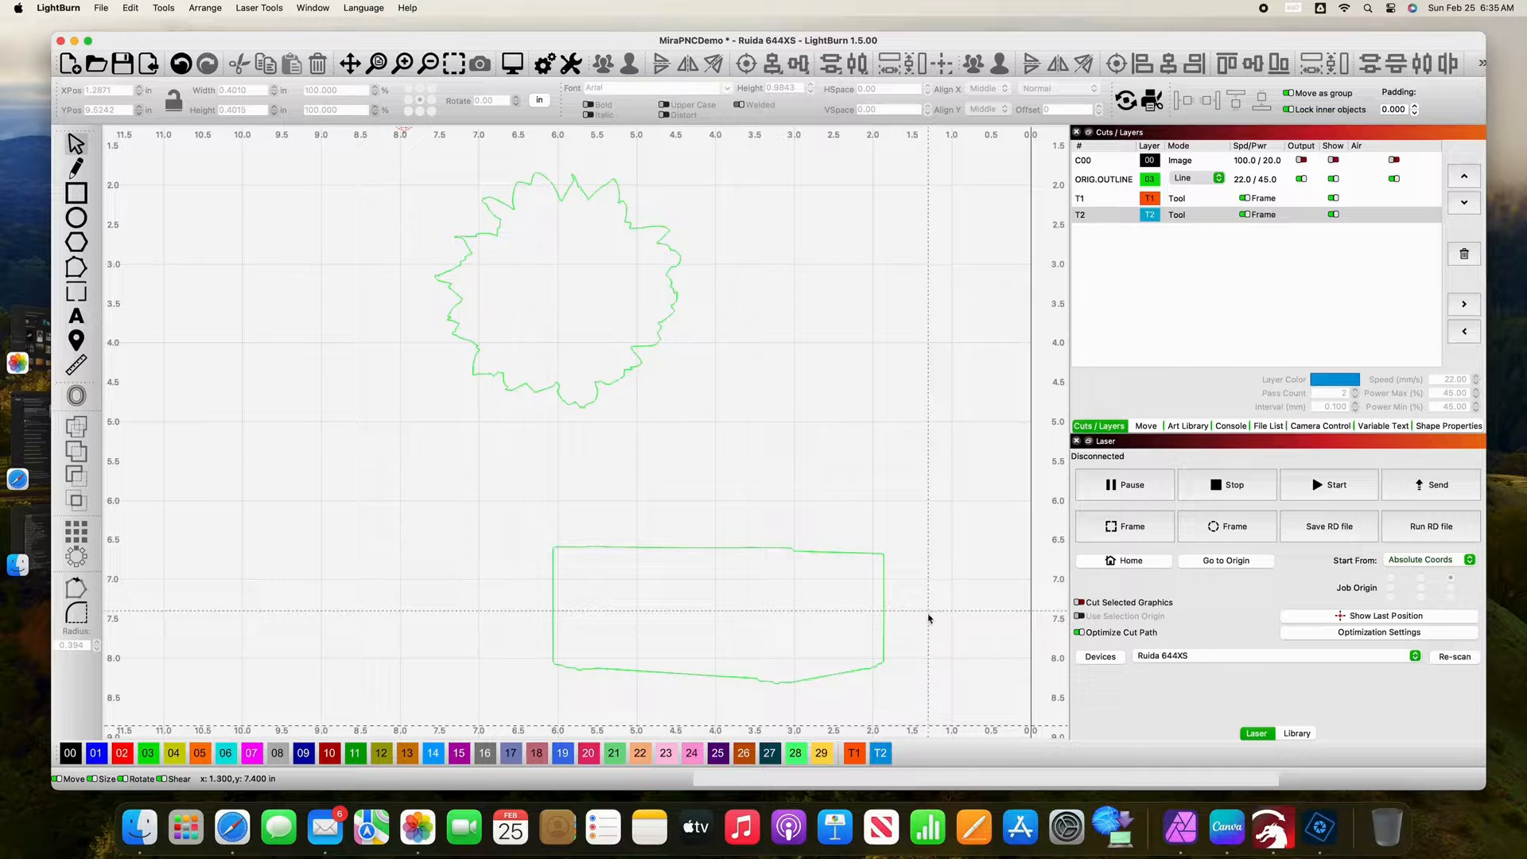
left_click_drag(928, 615, 621, 265)
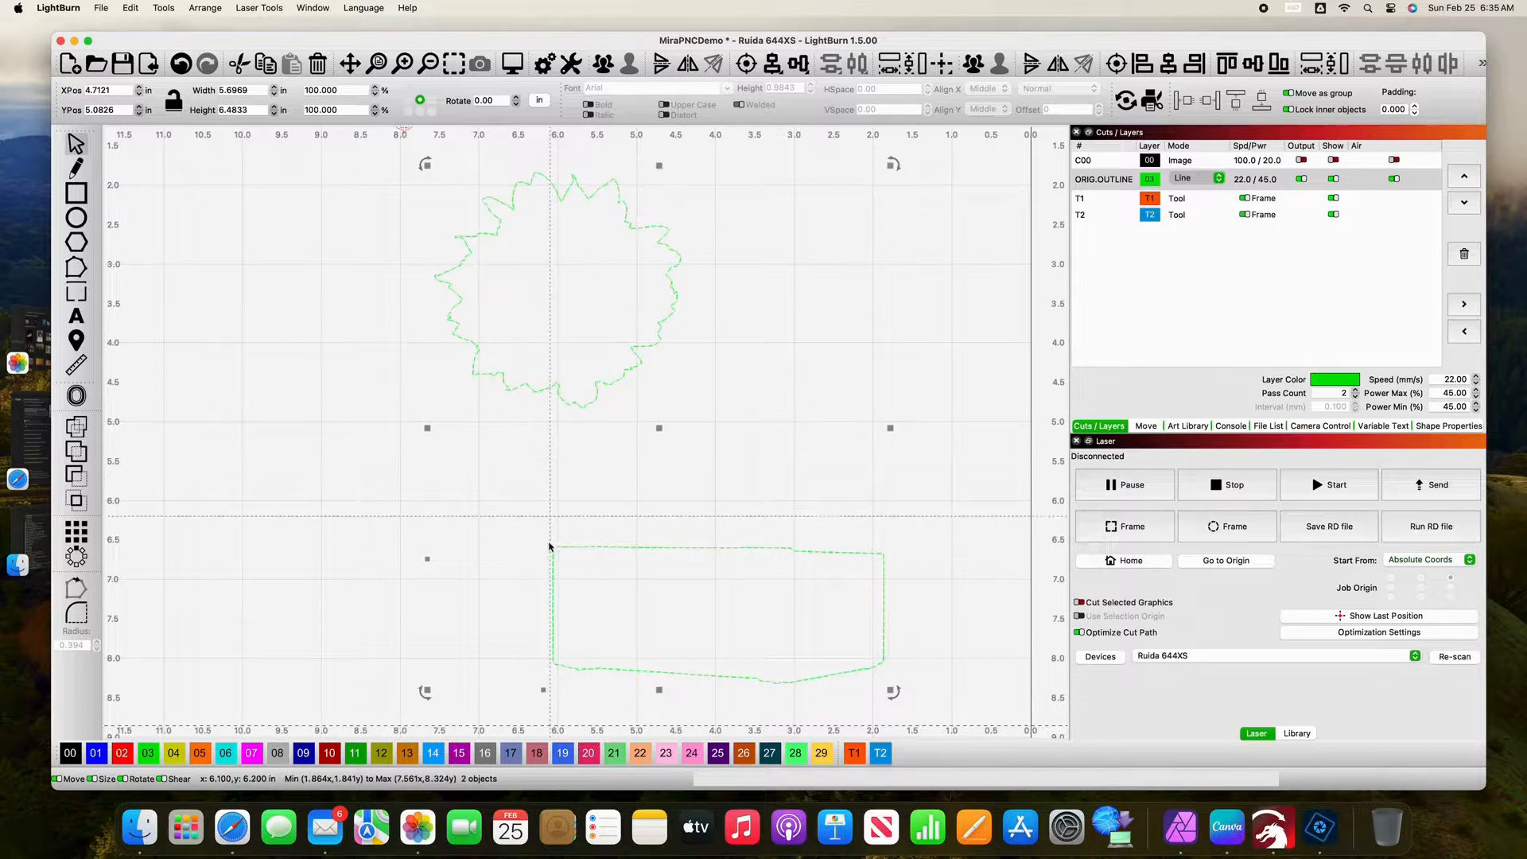
left_click(606, 67)
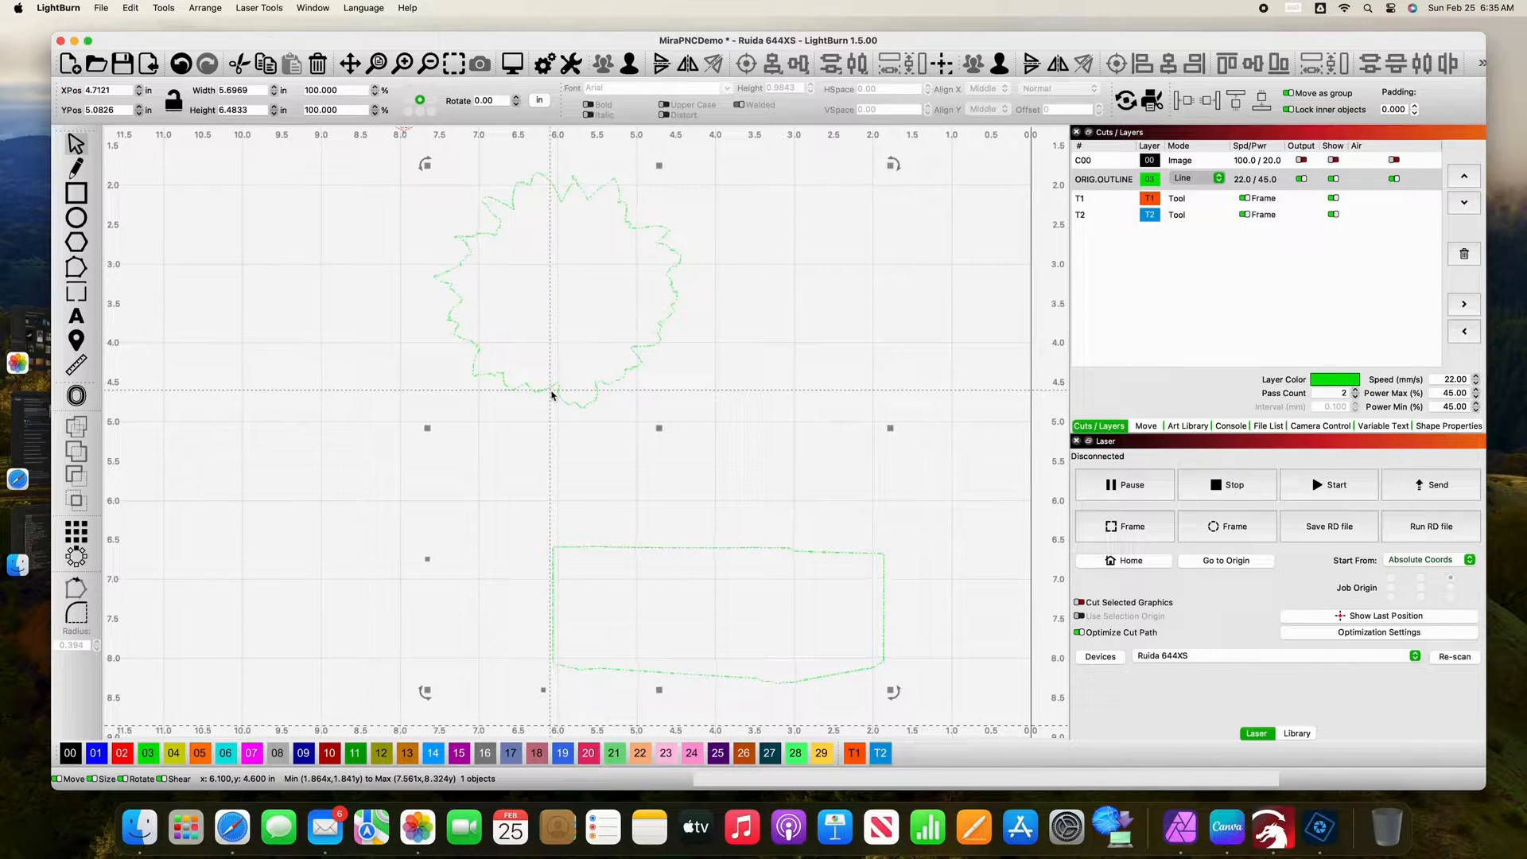
Step: Duplicate the grouped outlines in place and offset the copy inward by 0.01 in with round corners, deleting the shapes it is made from
key("super+d")
scroll(547, 410, "up", 3)
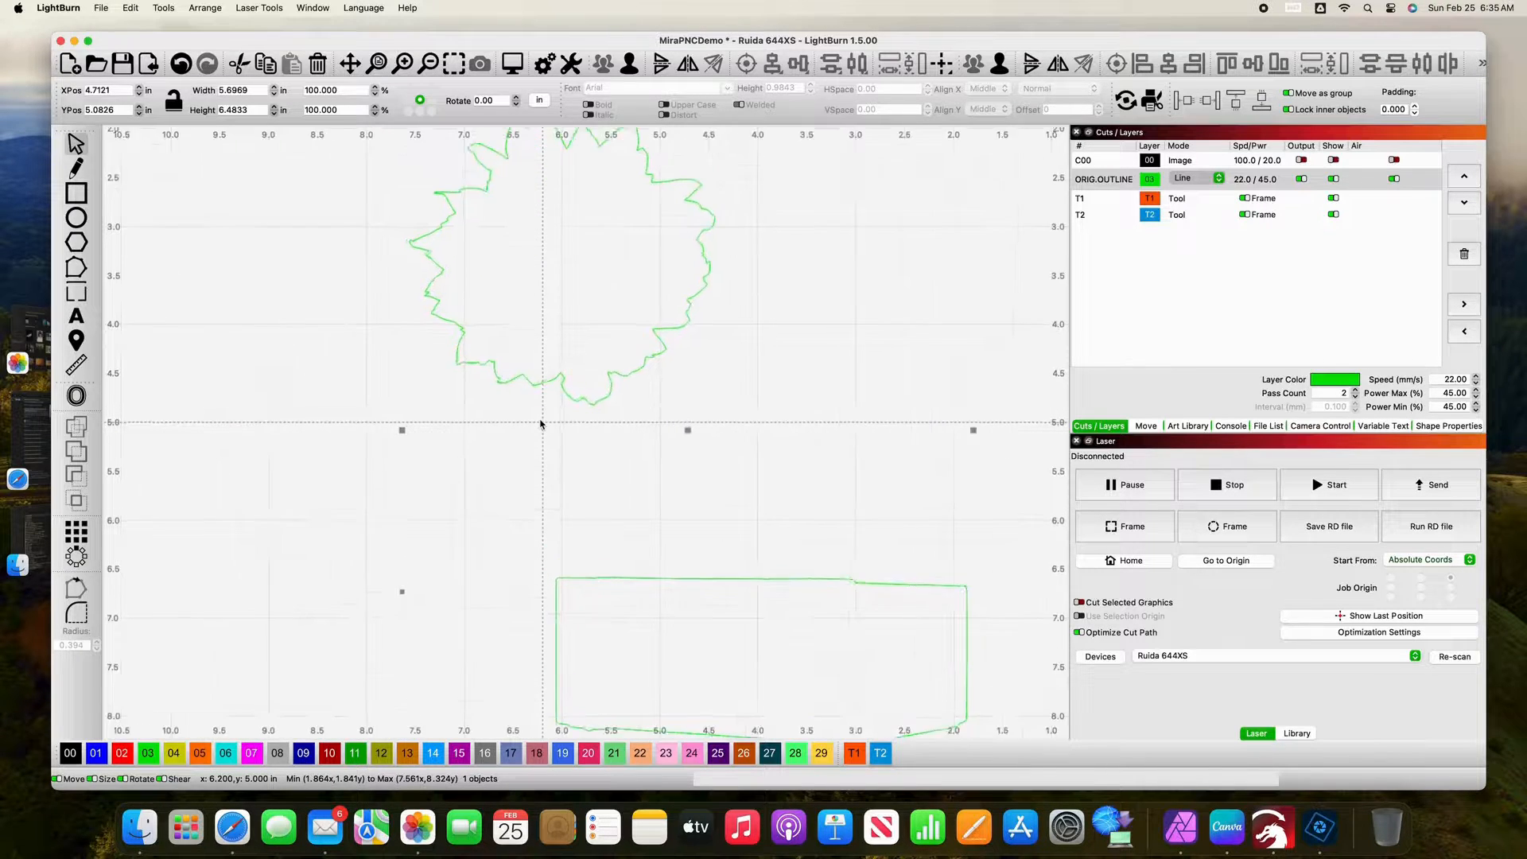
scroll(541, 424, "up", 3)
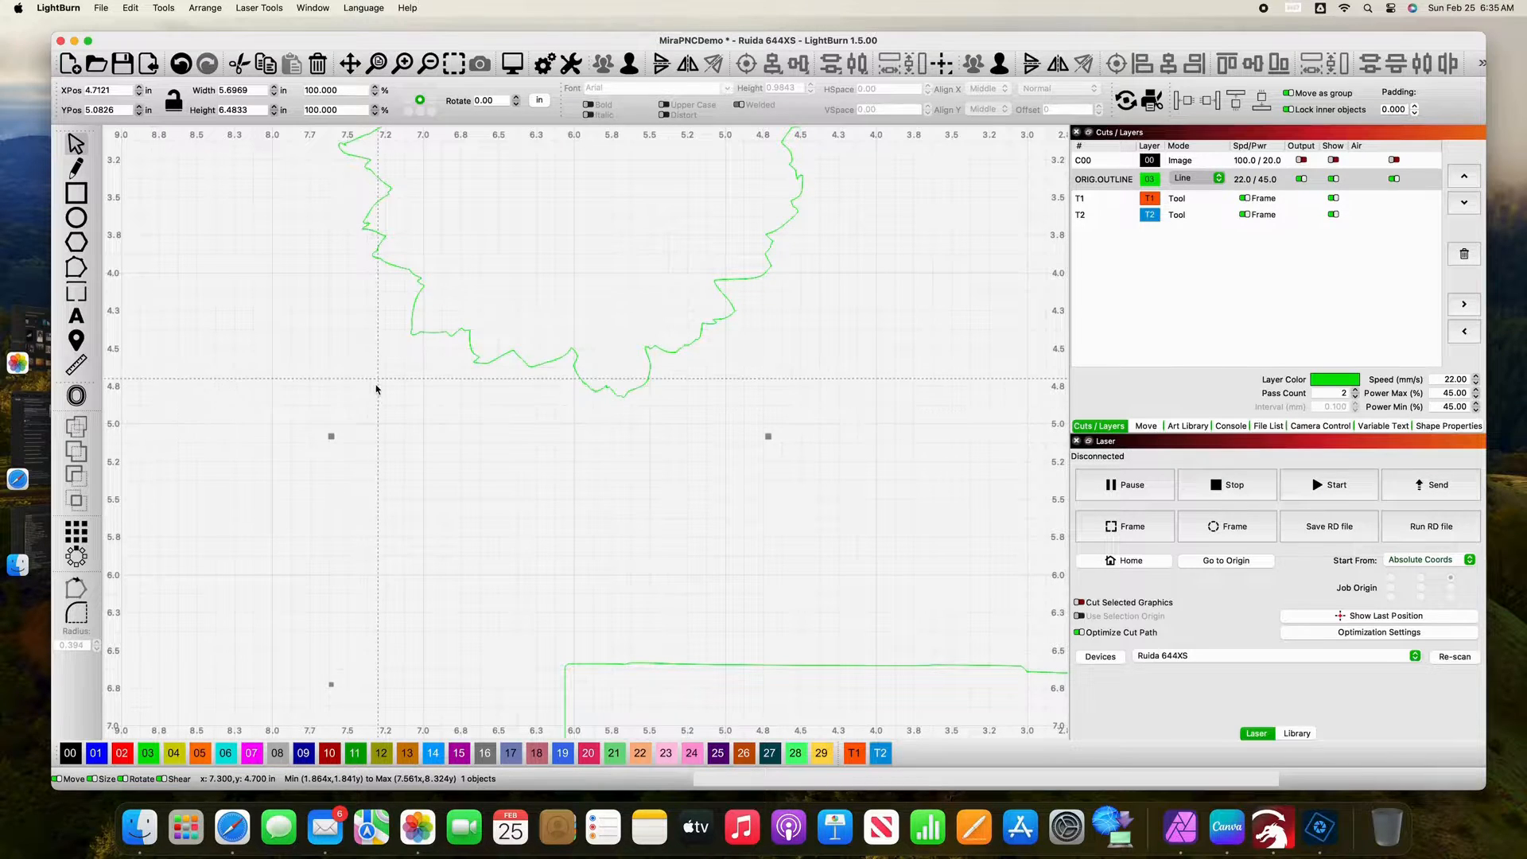
scroll(377, 389, "up", 3)
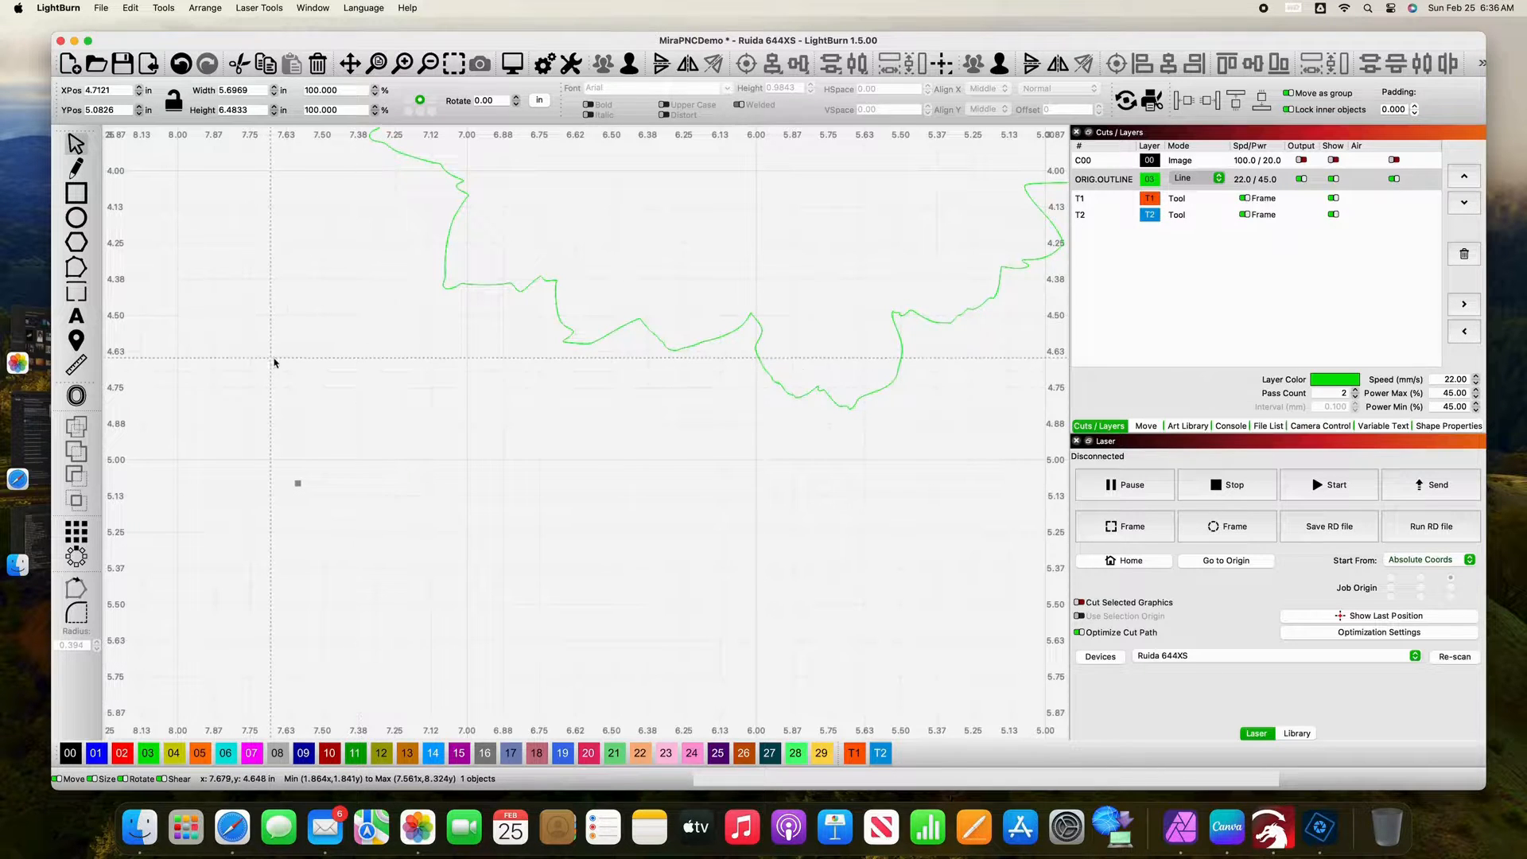
scroll(292, 366, "down", 10)
scroll(291, 367, "up", 2)
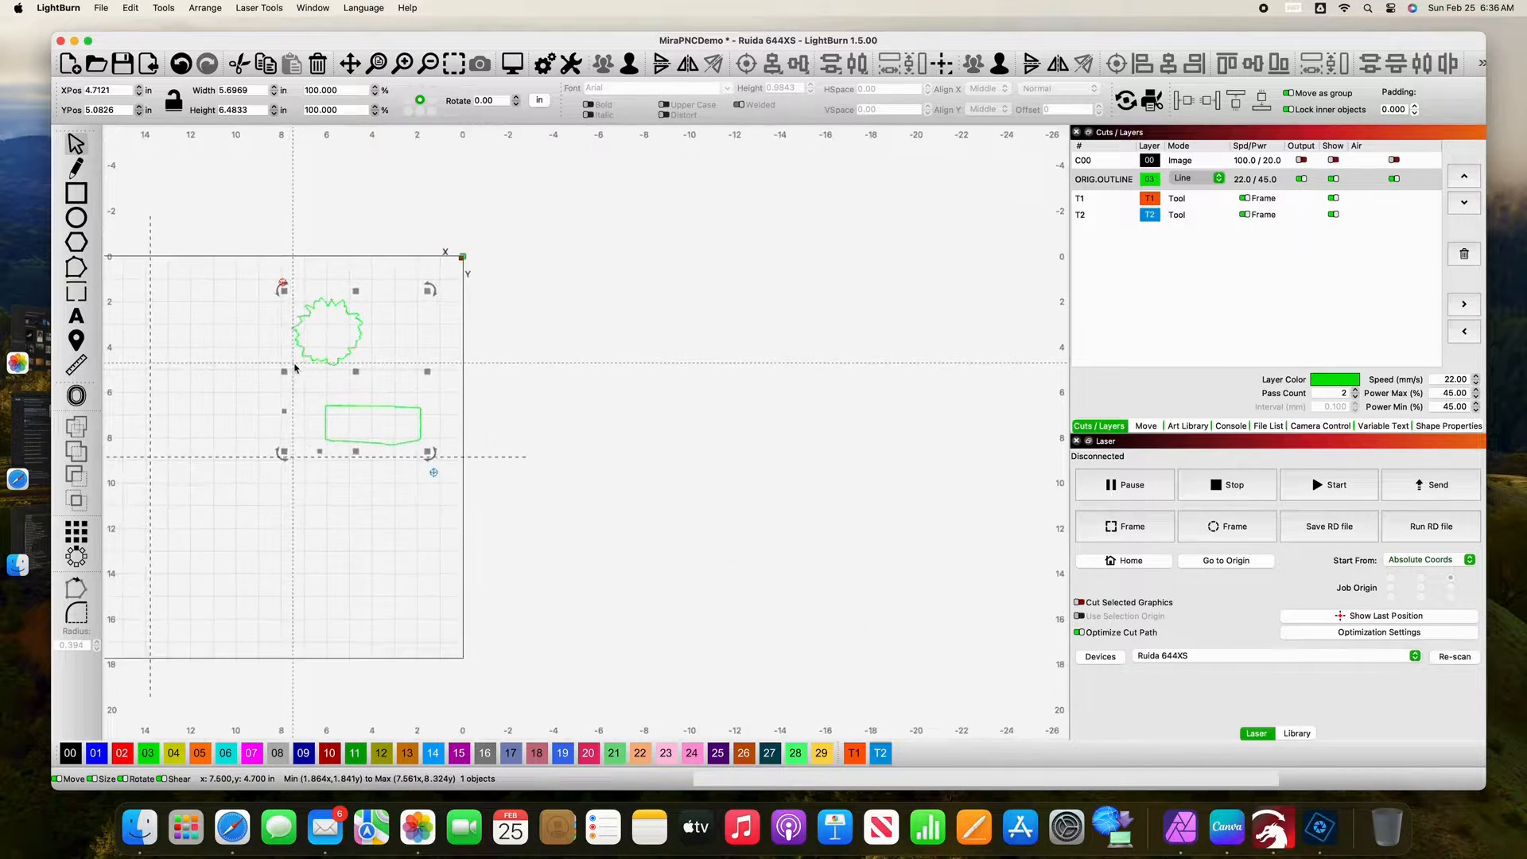
scroll(296, 368, "up", 5)
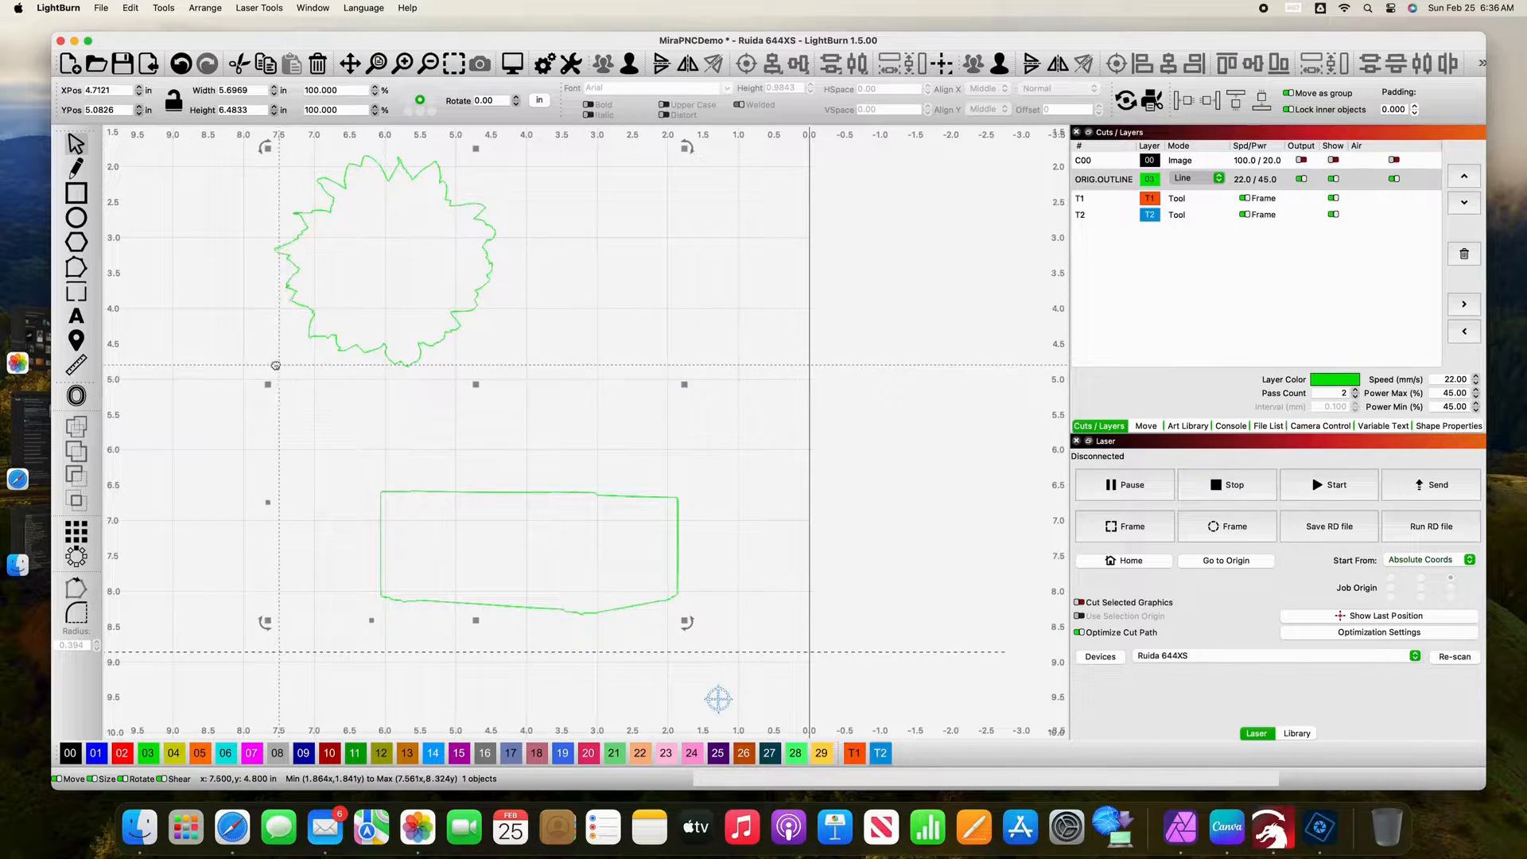
left_click_drag(275, 366, 343, 372)
left_click_drag(379, 399, 386, 400)
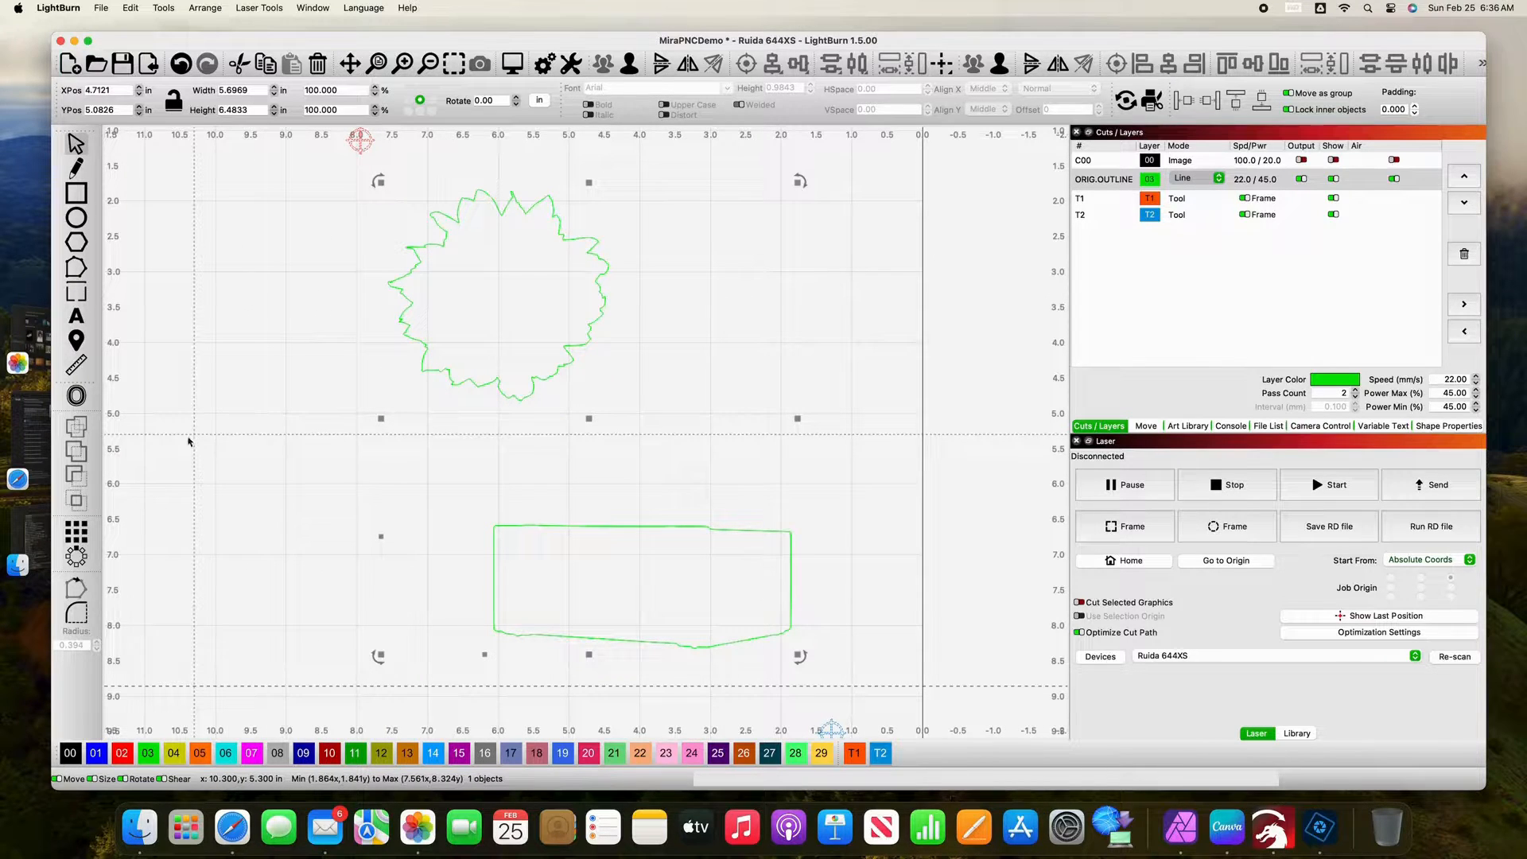
left_click(79, 398)
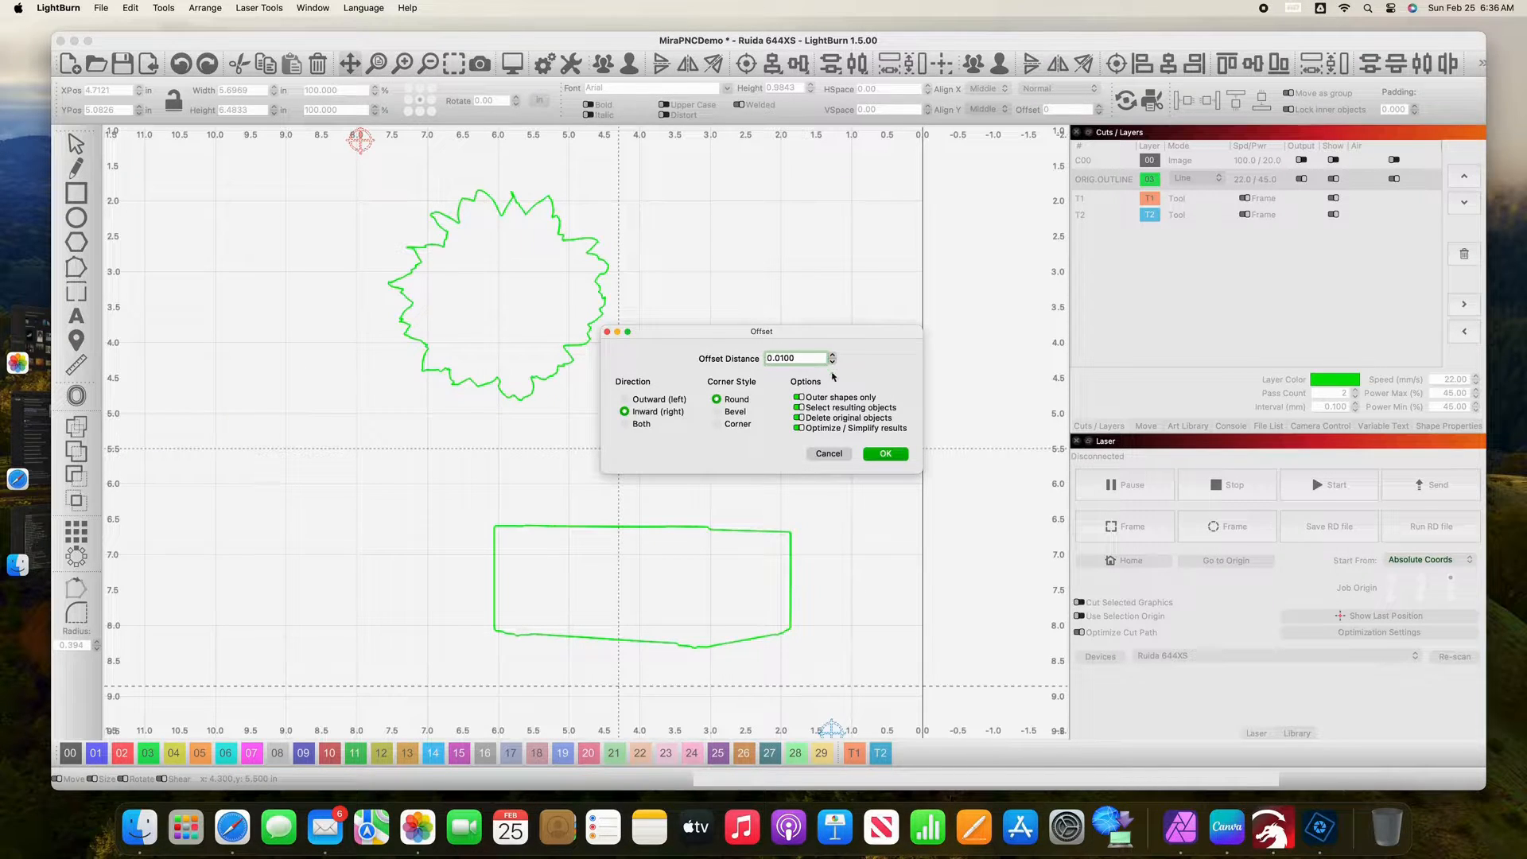
left_click(885, 454)
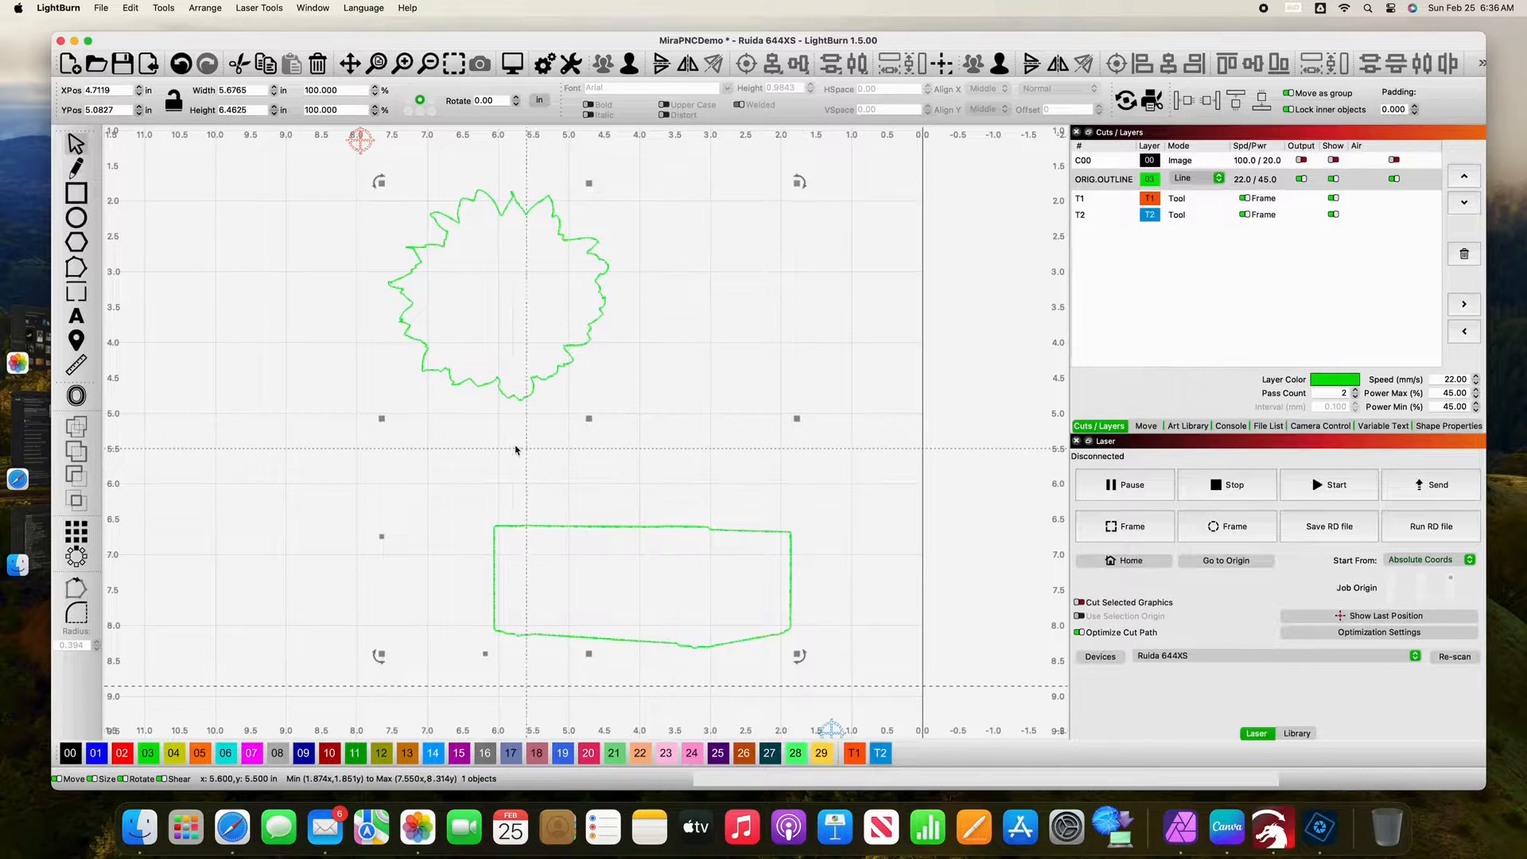
Step: Assign the inward offset outlines to layer 01 (2nd Cut) and clear the selection
scroll(517, 450, "up", 2)
scroll(516, 449, "up", 5)
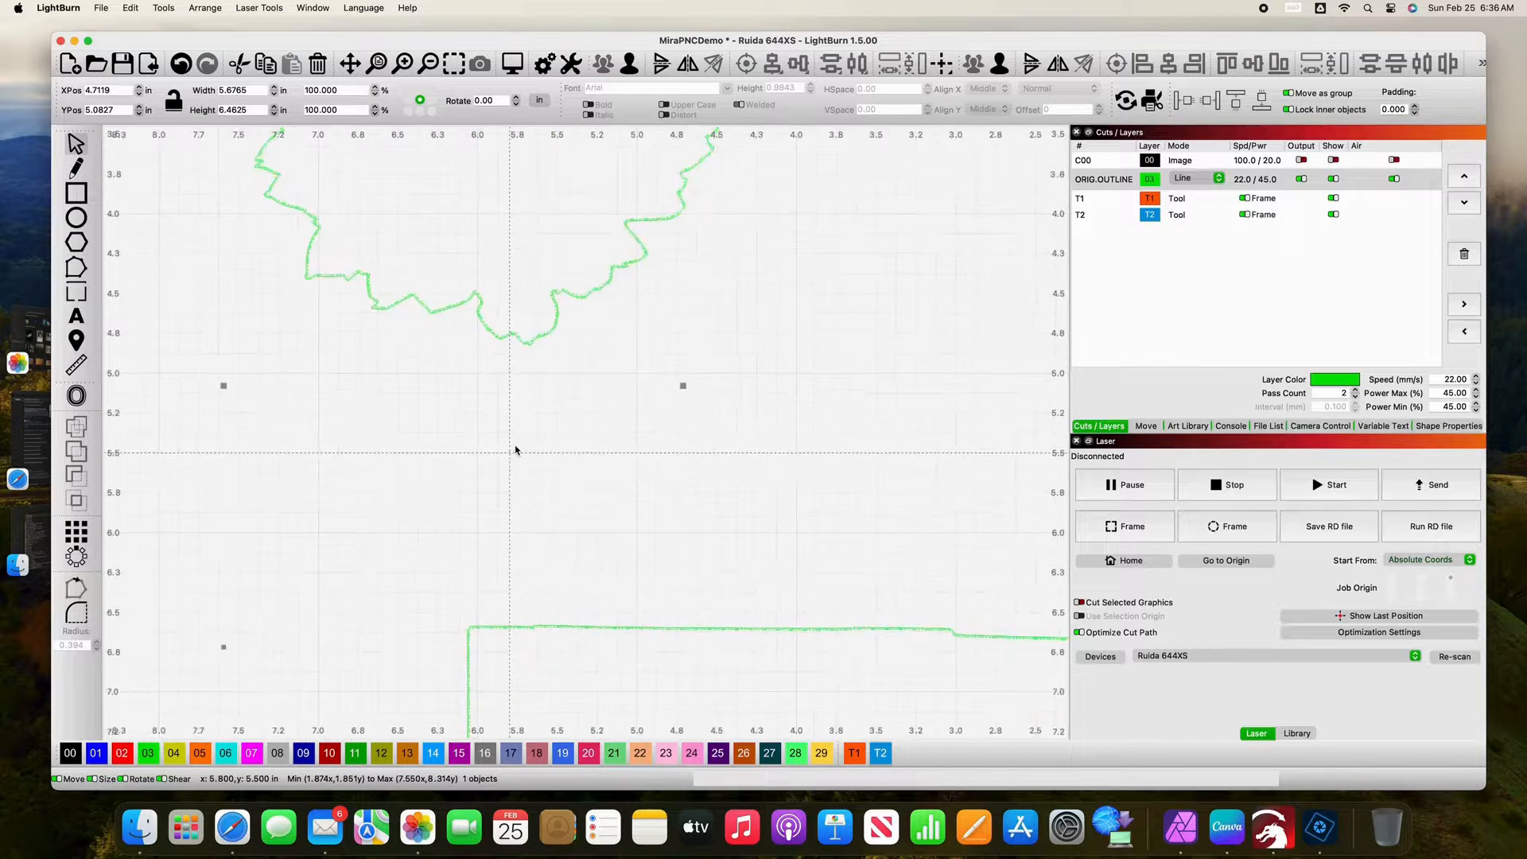
scroll(515, 451, "up", 1)
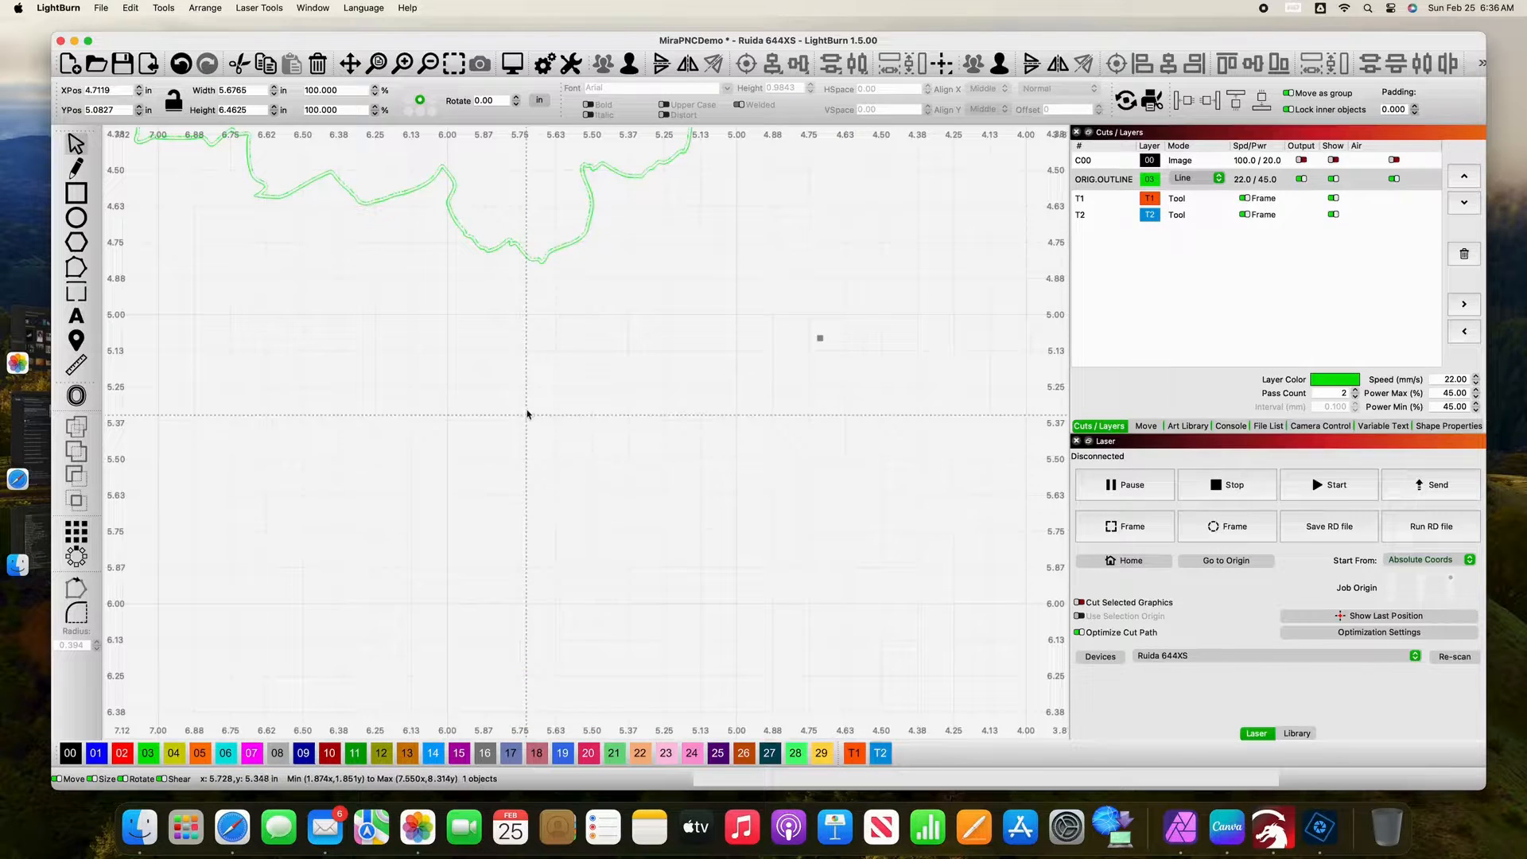
key("space")
left_click_drag(525, 393, 541, 597)
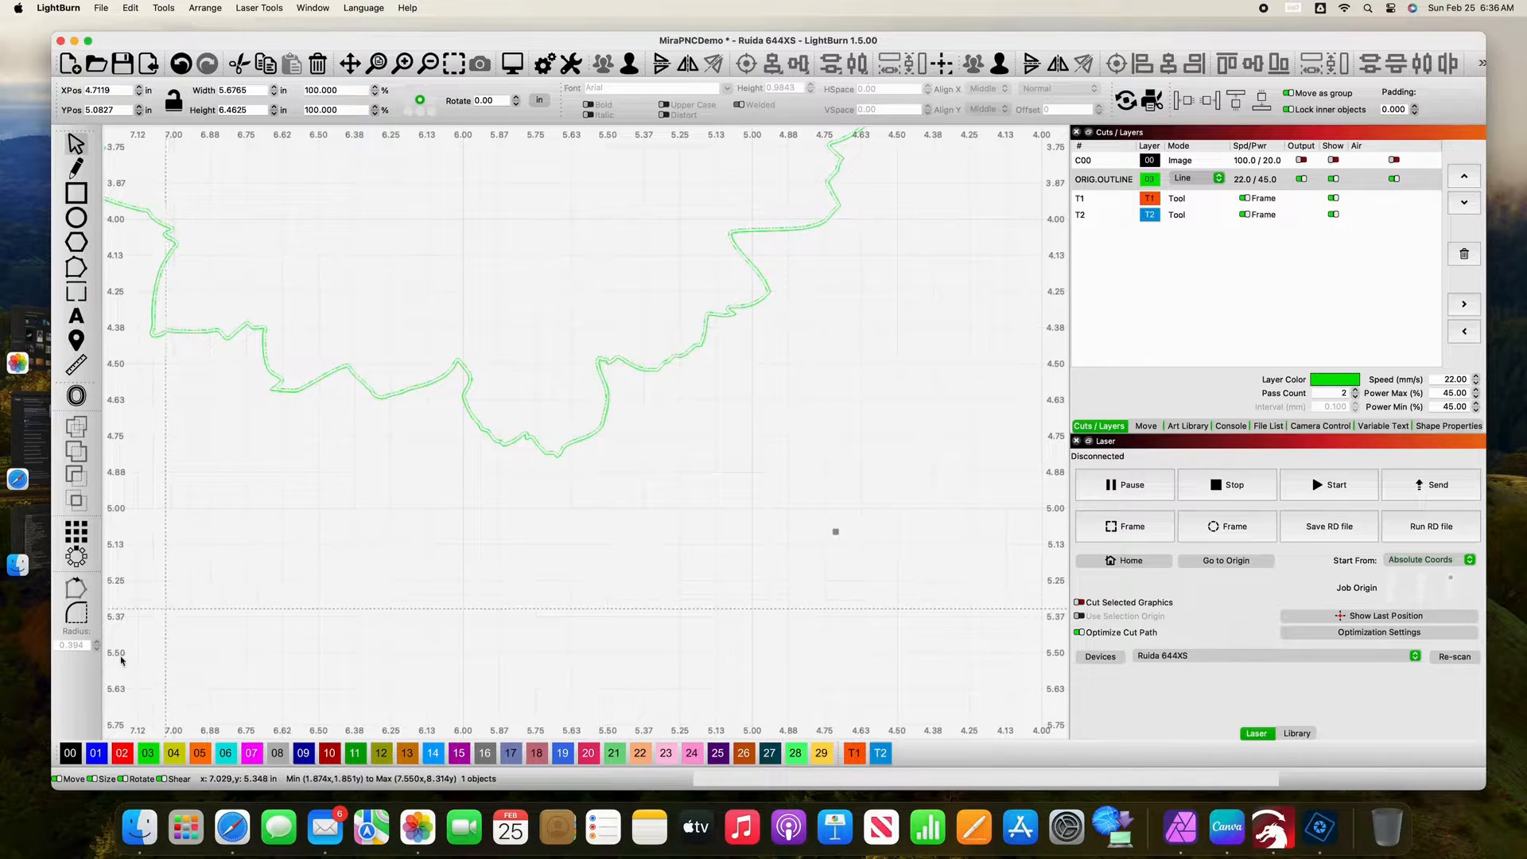
left_click(95, 753)
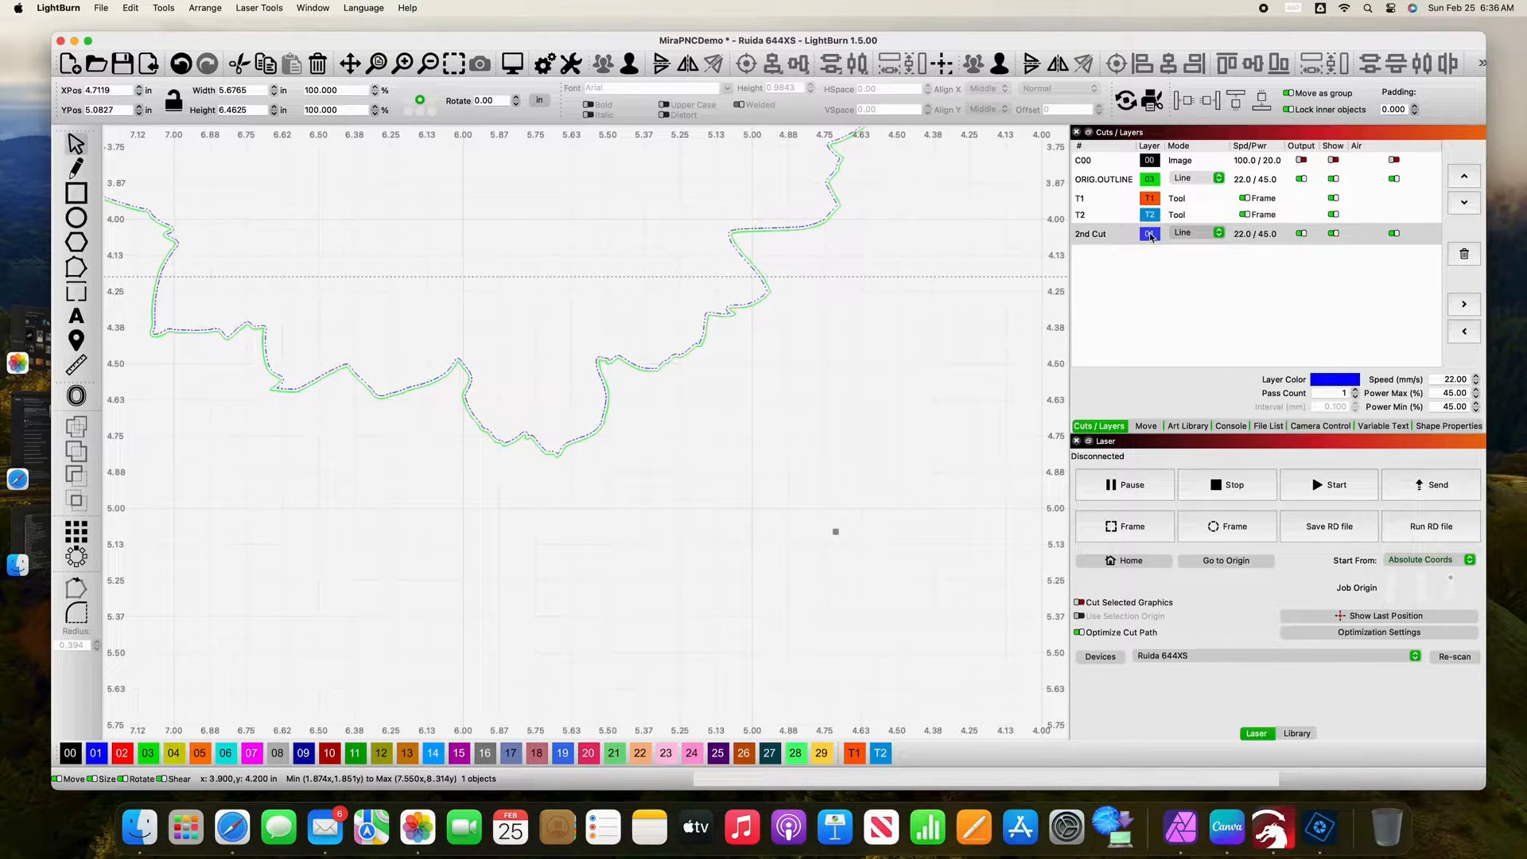
scroll(881, 294, "down", 1)
left_click(880, 296)
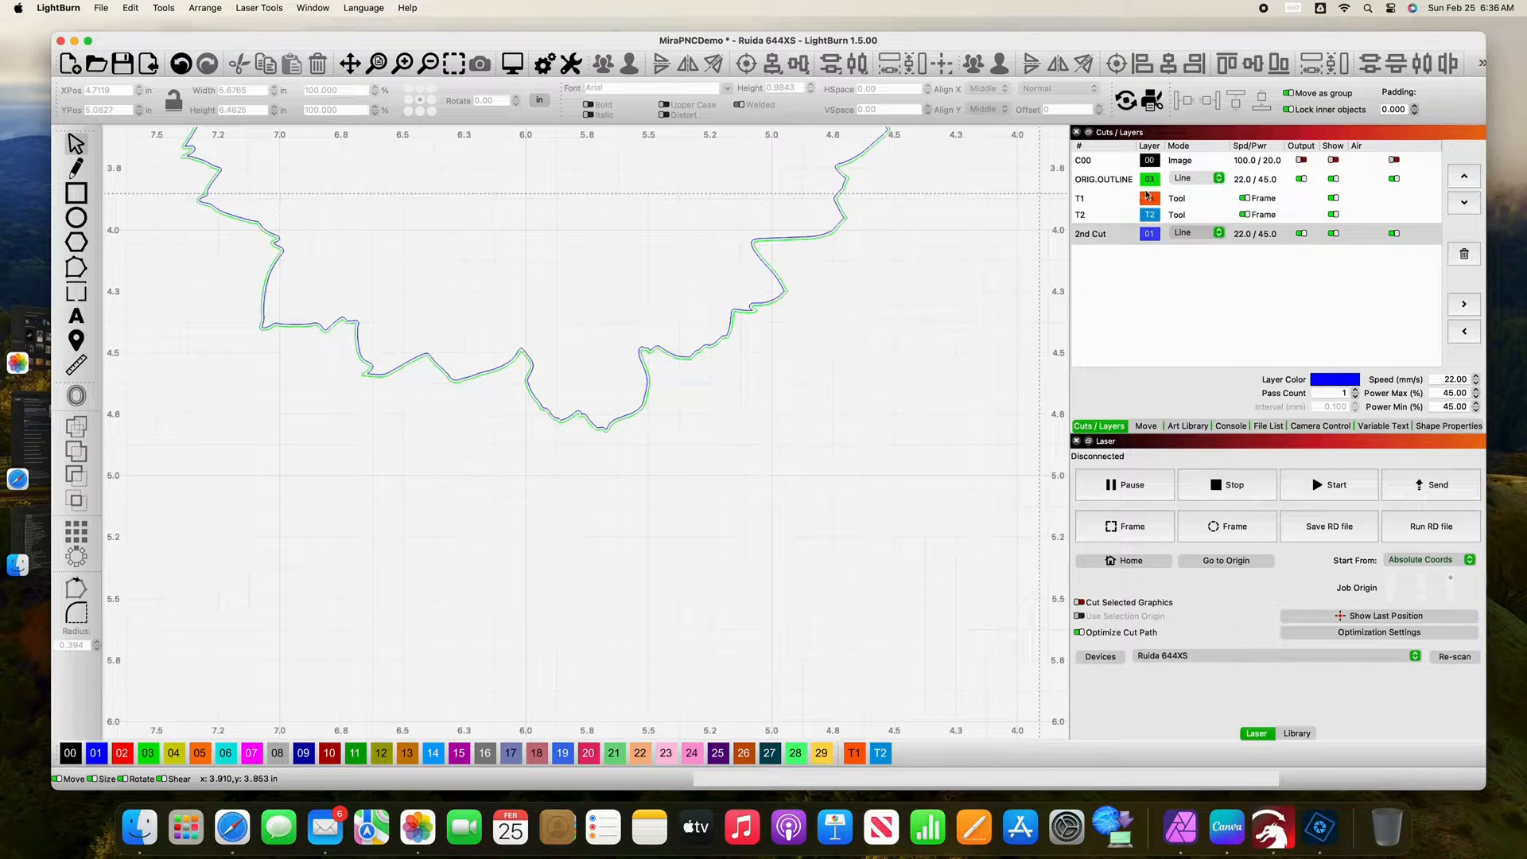
Step: Turn off output, show and air for the ORIG.OUTLINE layer
left_click(1302, 179)
left_click(1334, 179)
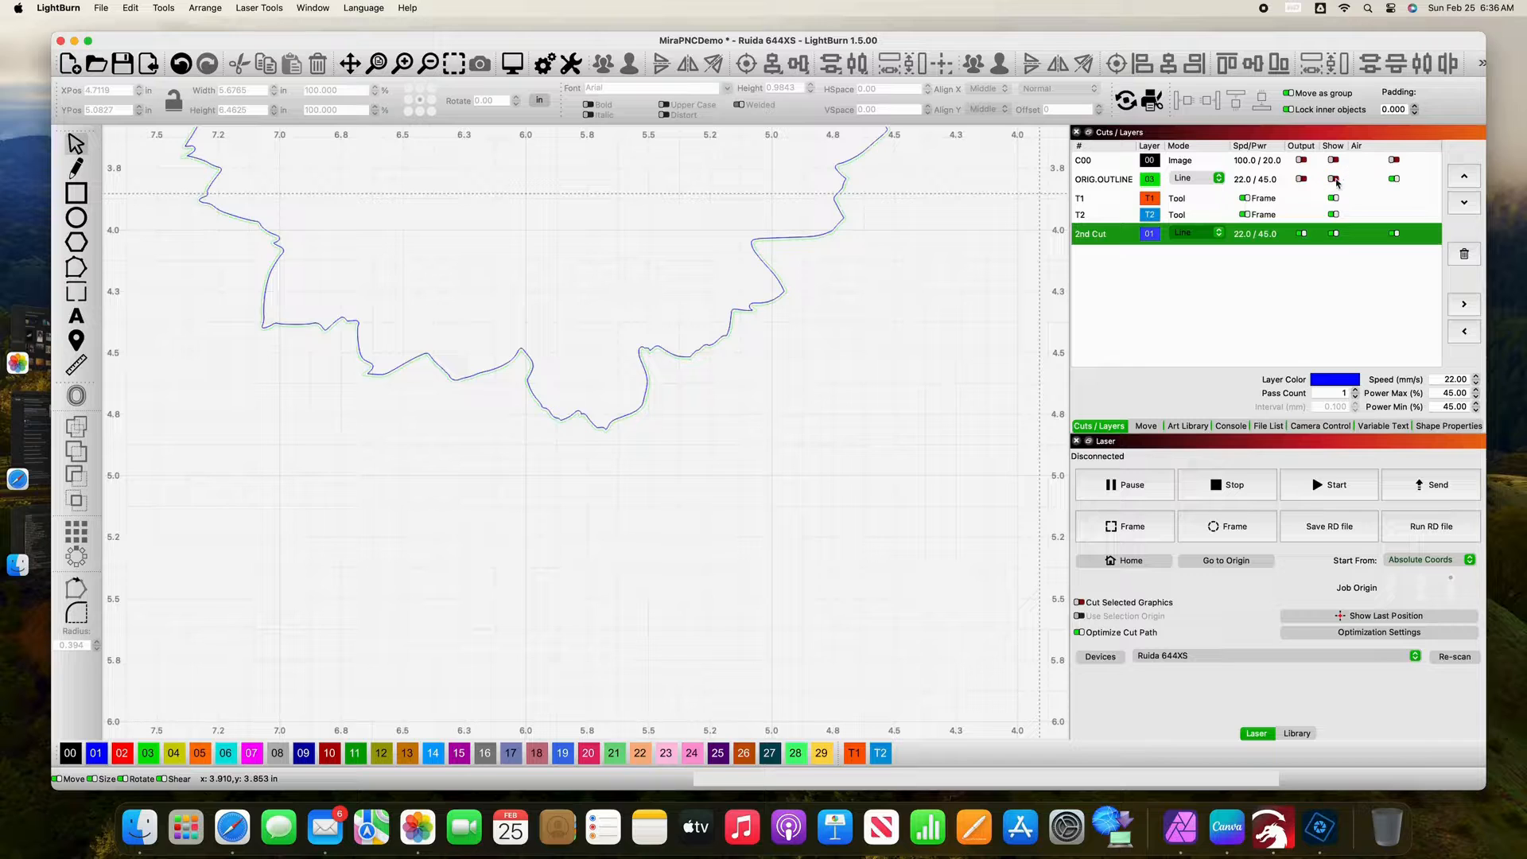
left_click(1394, 181)
Step: Check the overall layout of the 2nd Cut outlines together with both registration marks
scroll(972, 340, "down", 5)
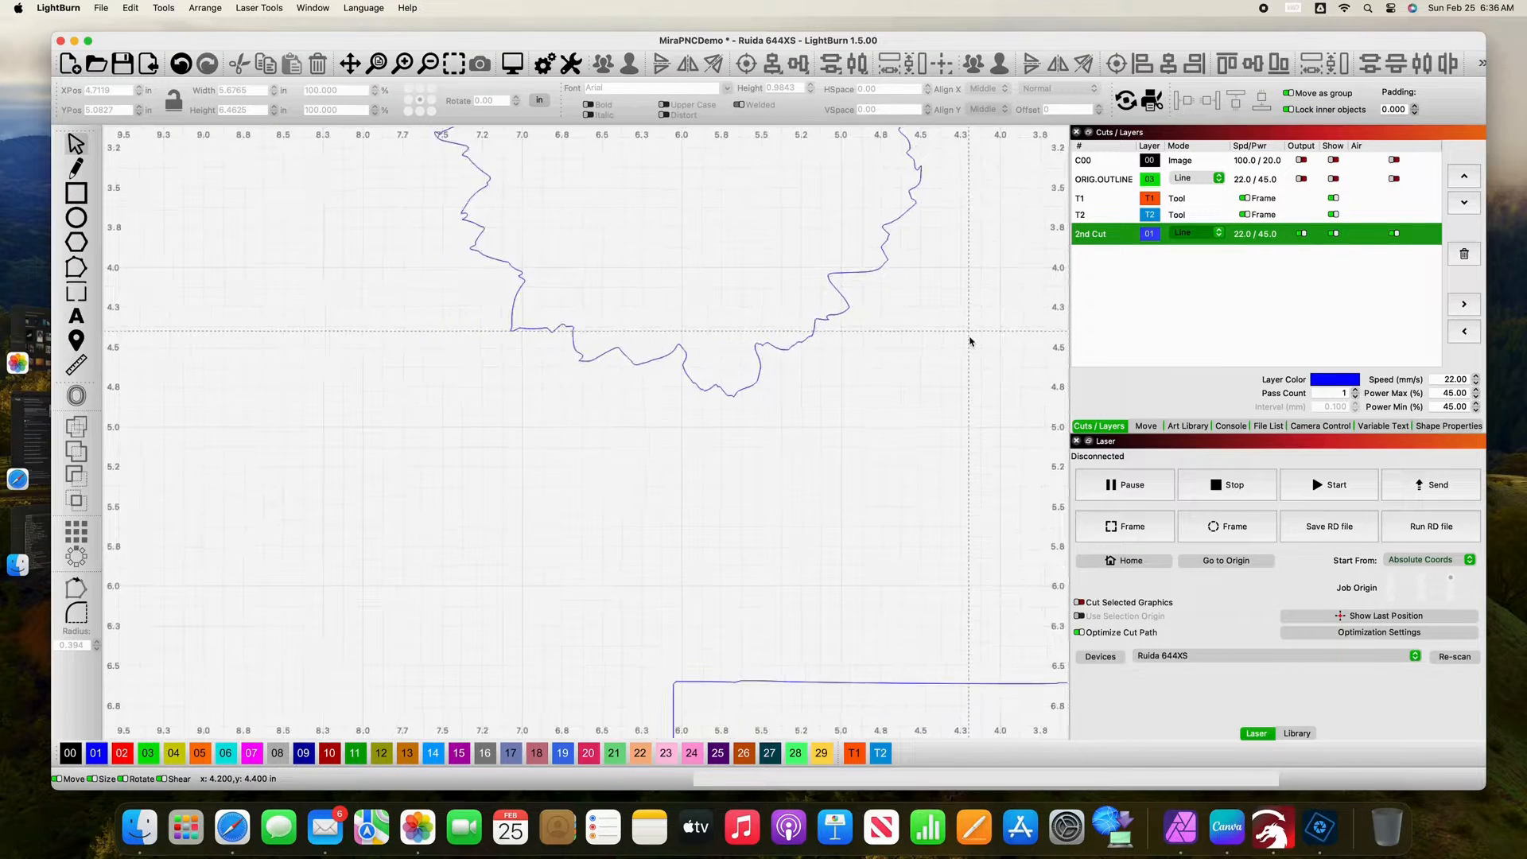
scroll(968, 342, "down", 5)
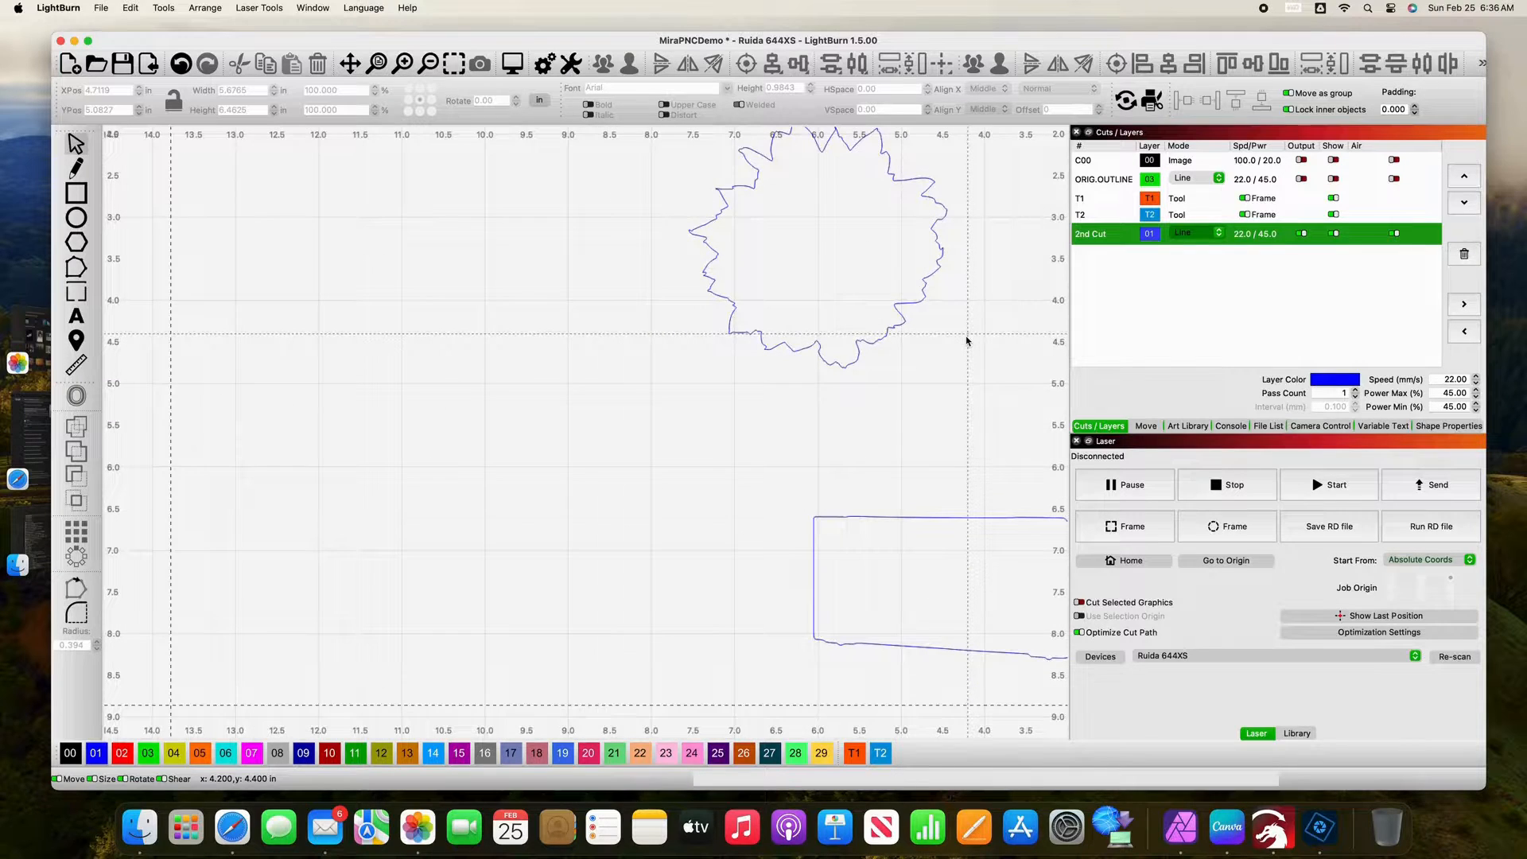
left_click(969, 341)
left_click_drag(970, 339, 647, 427)
key("space")
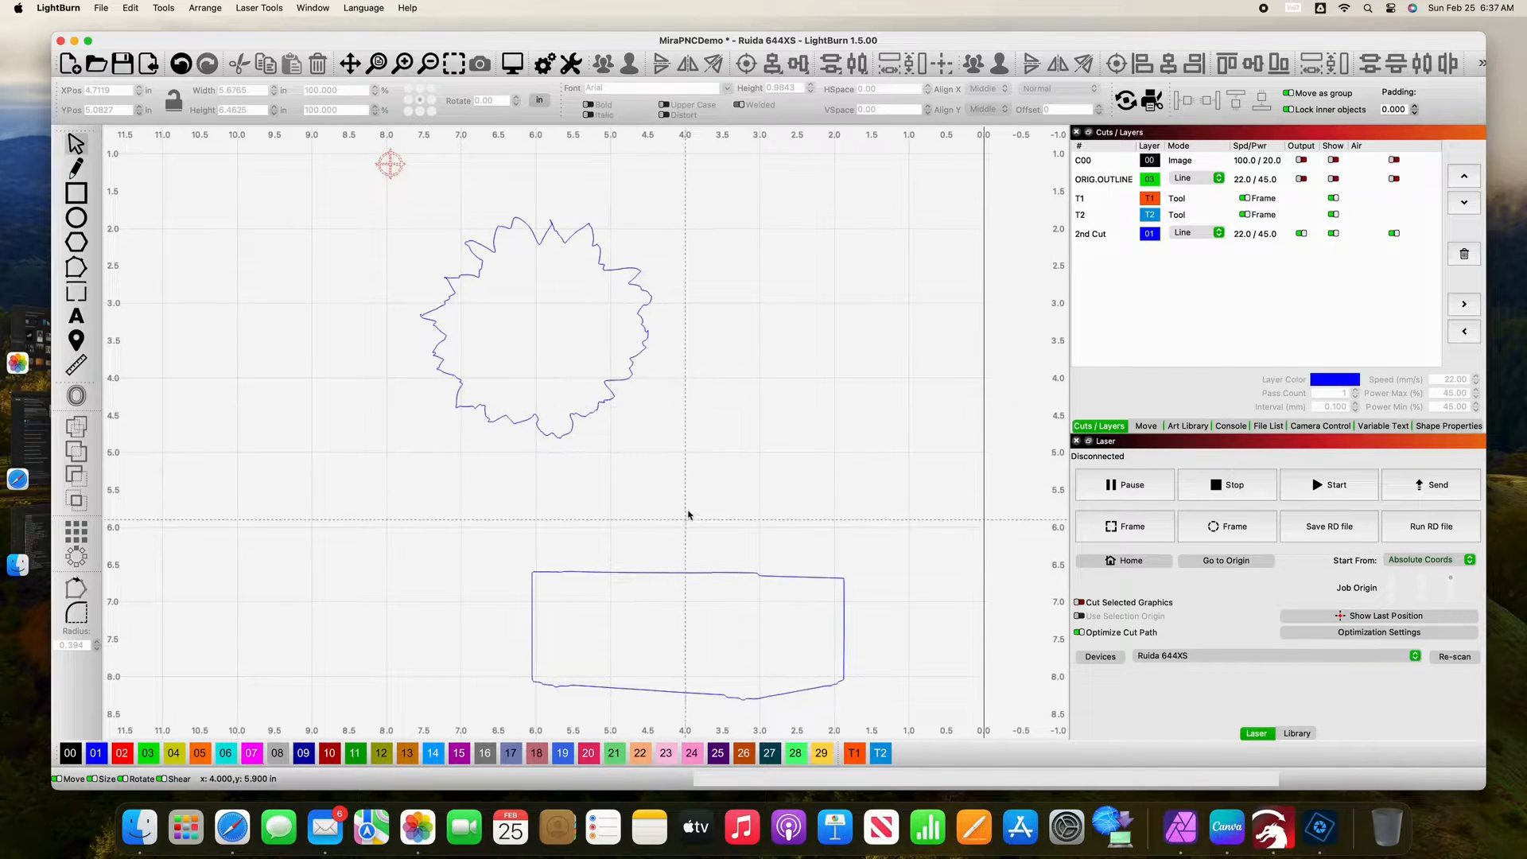
scroll(693, 510, "down", 3)
key("space")
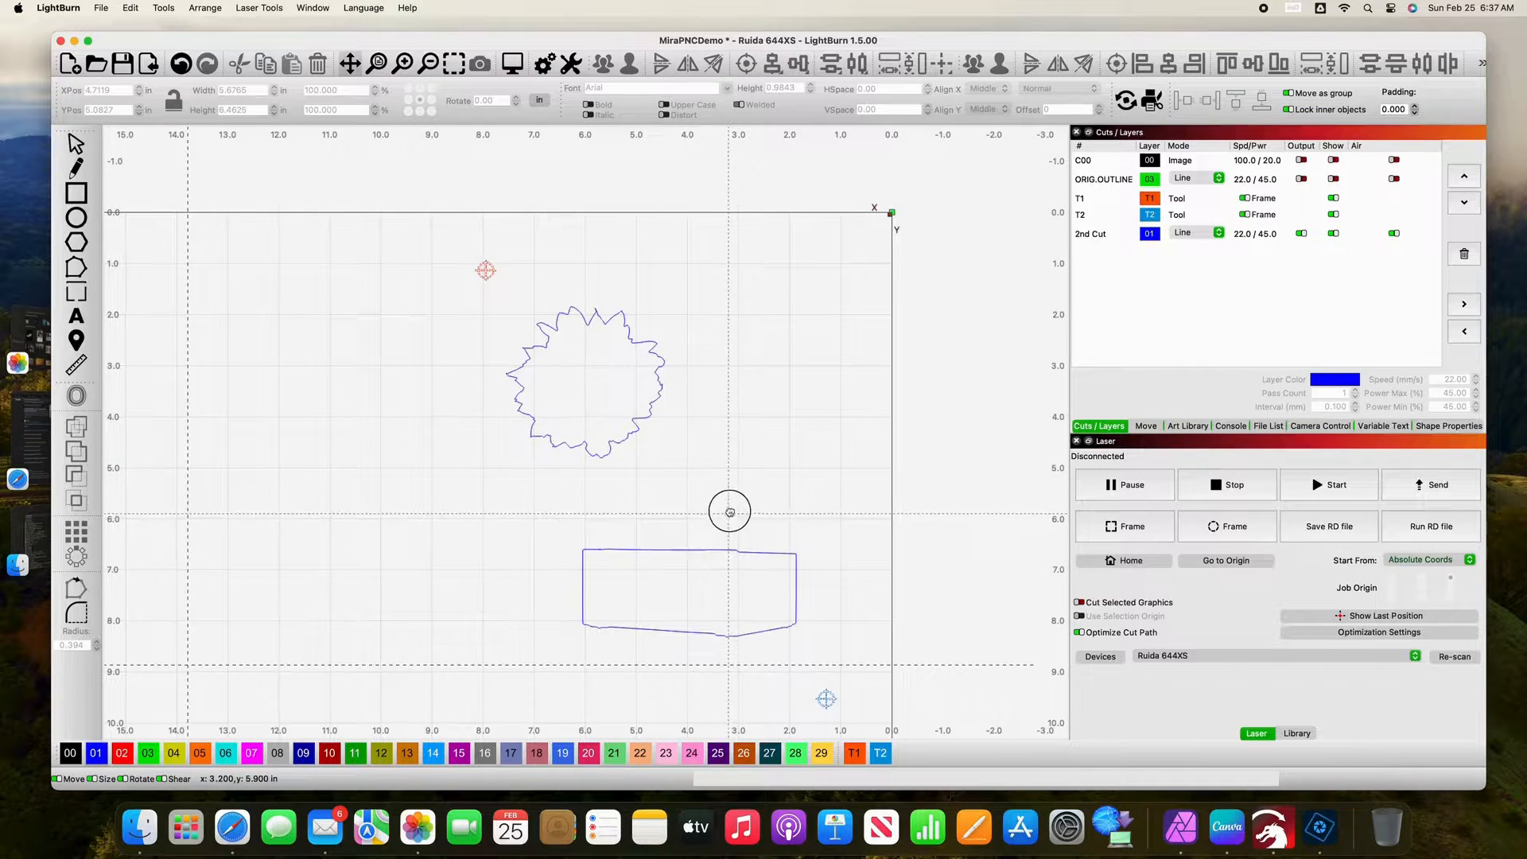
left_click_drag(727, 511, 743, 423)
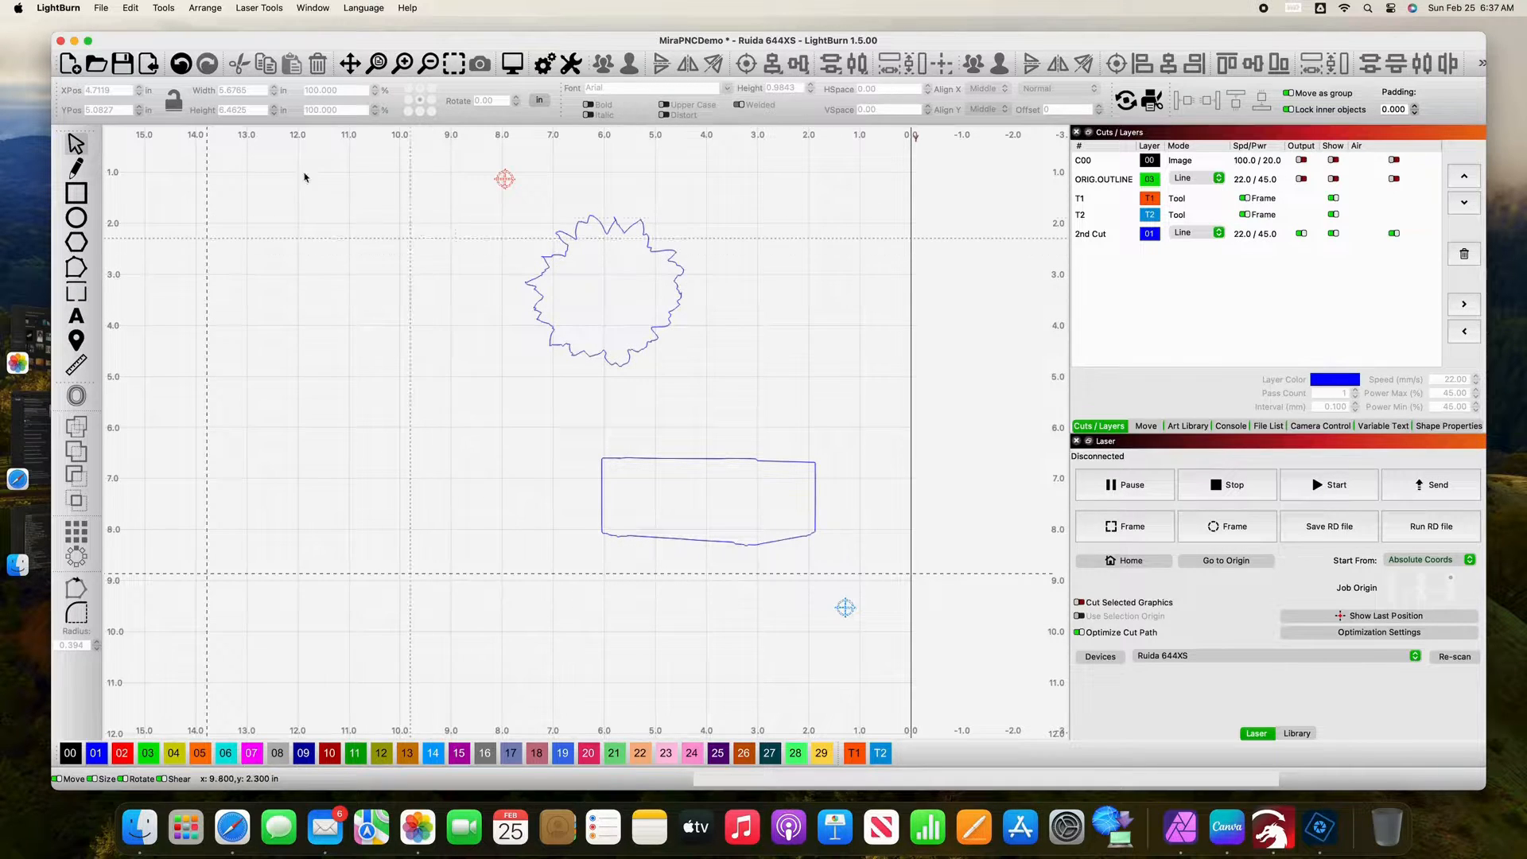
Step: Save the project and send the design to the laser under the file name MIRAPNCD
left_click(102, 8)
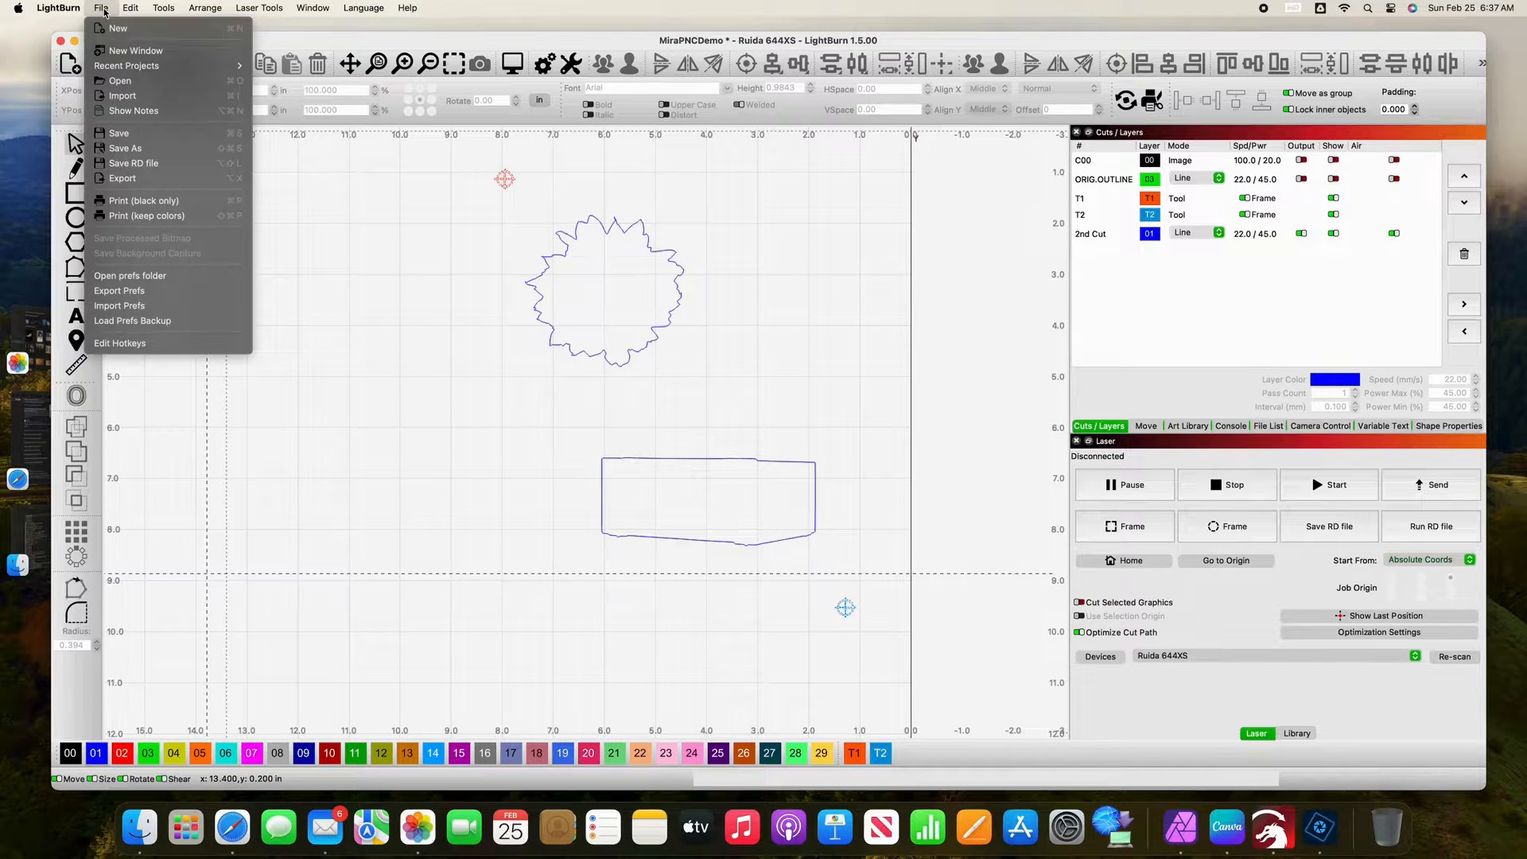
left_click(121, 134)
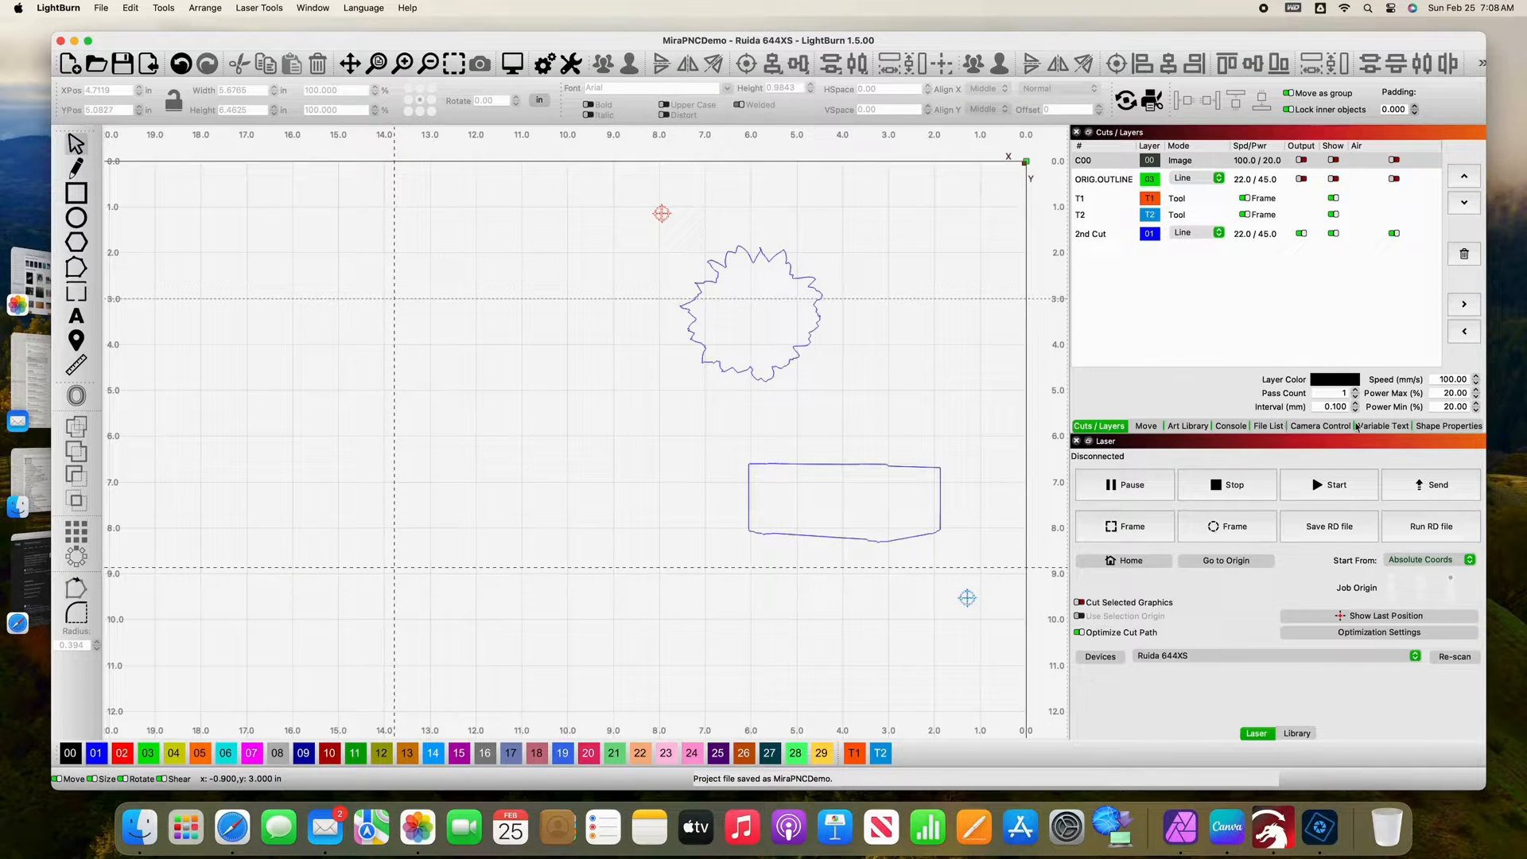
left_click(1428, 490)
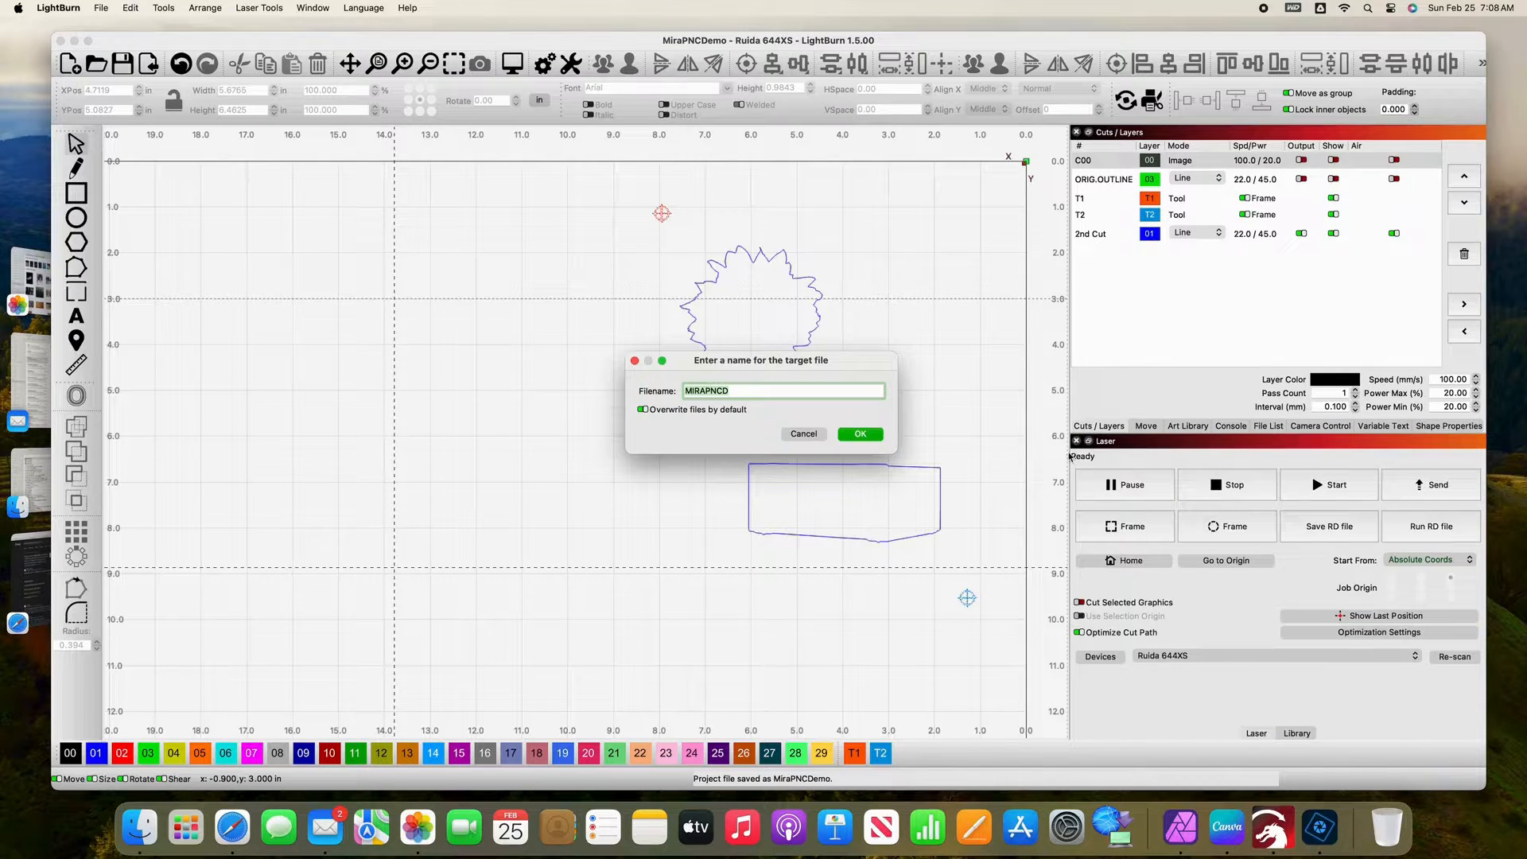
left_click(861, 434)
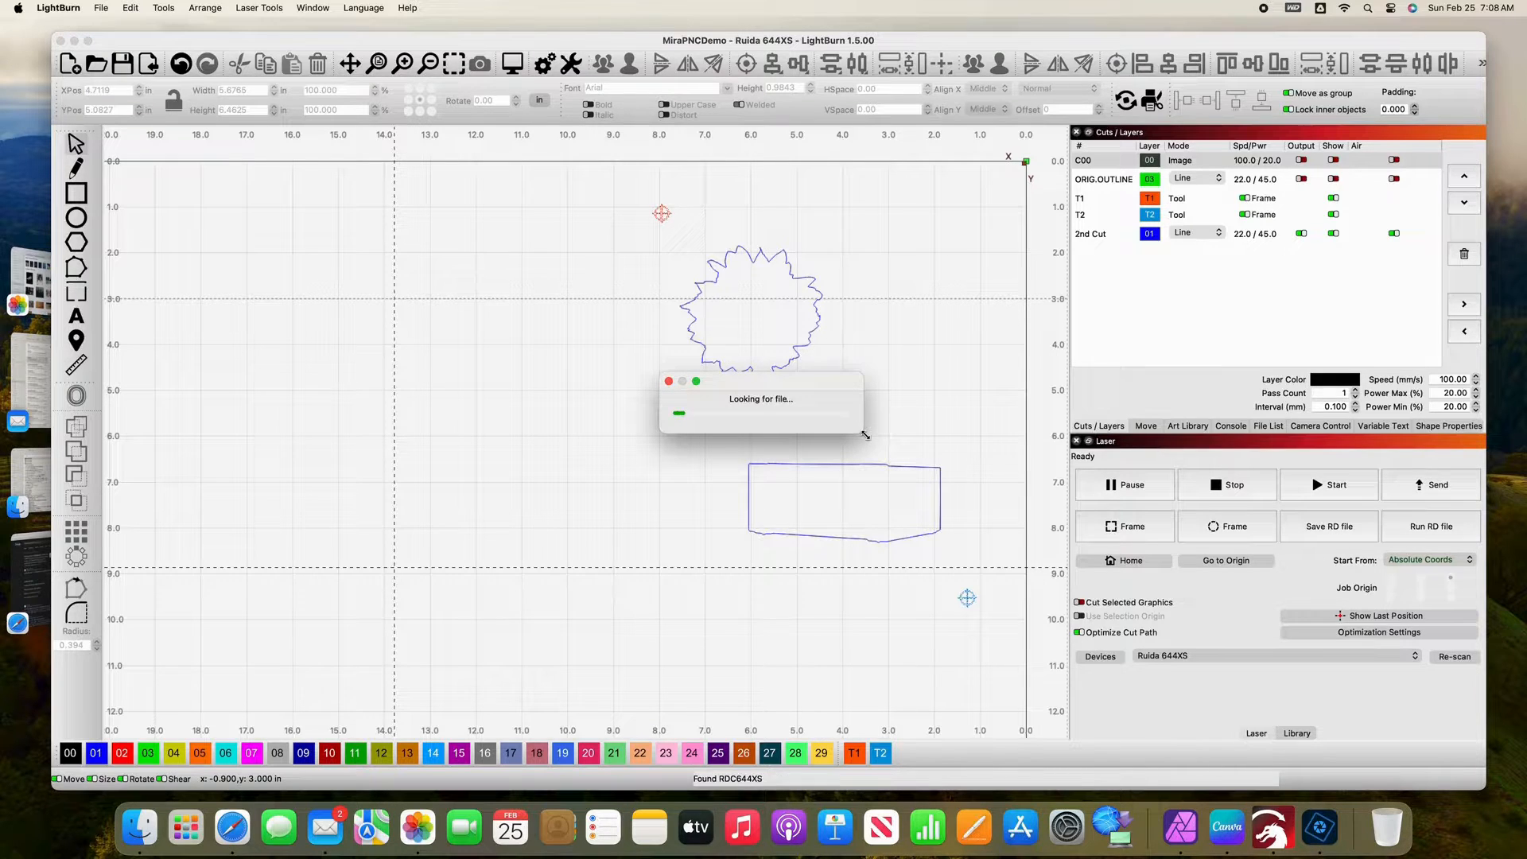